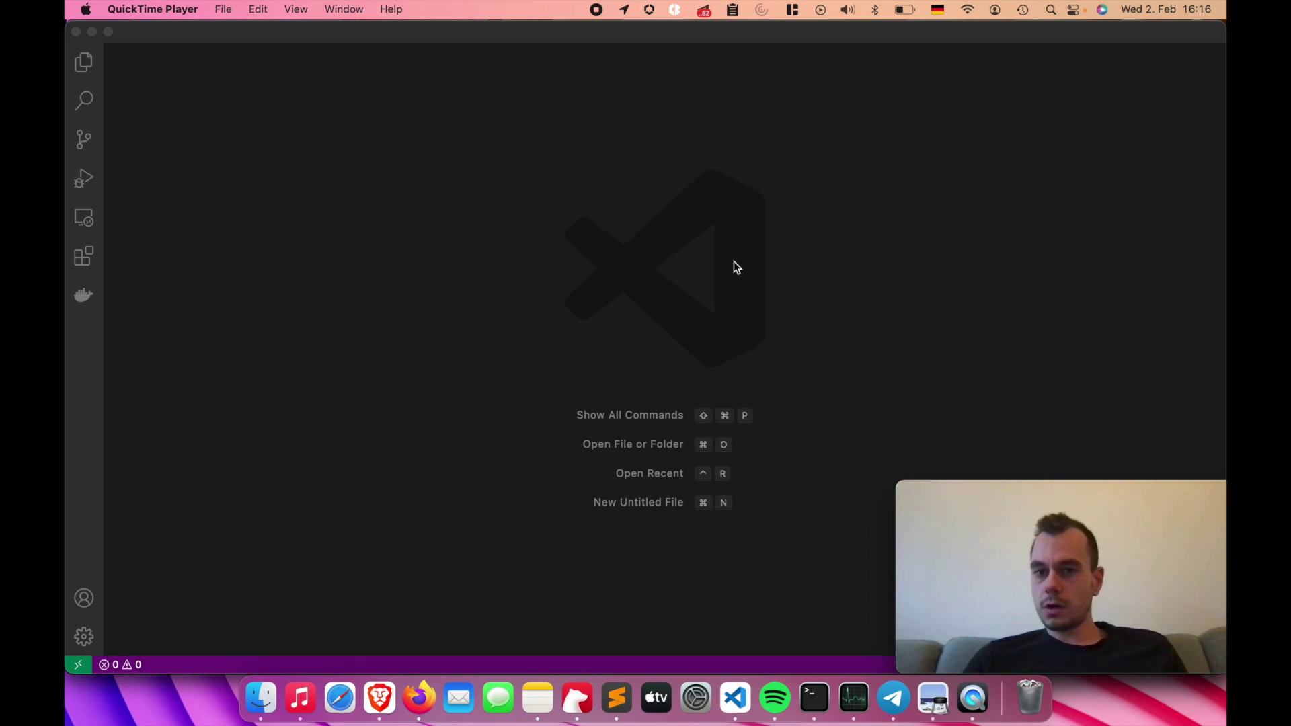
Step: Switch to Brave and open the Solana Pay Docs home page
key("super+Tab")
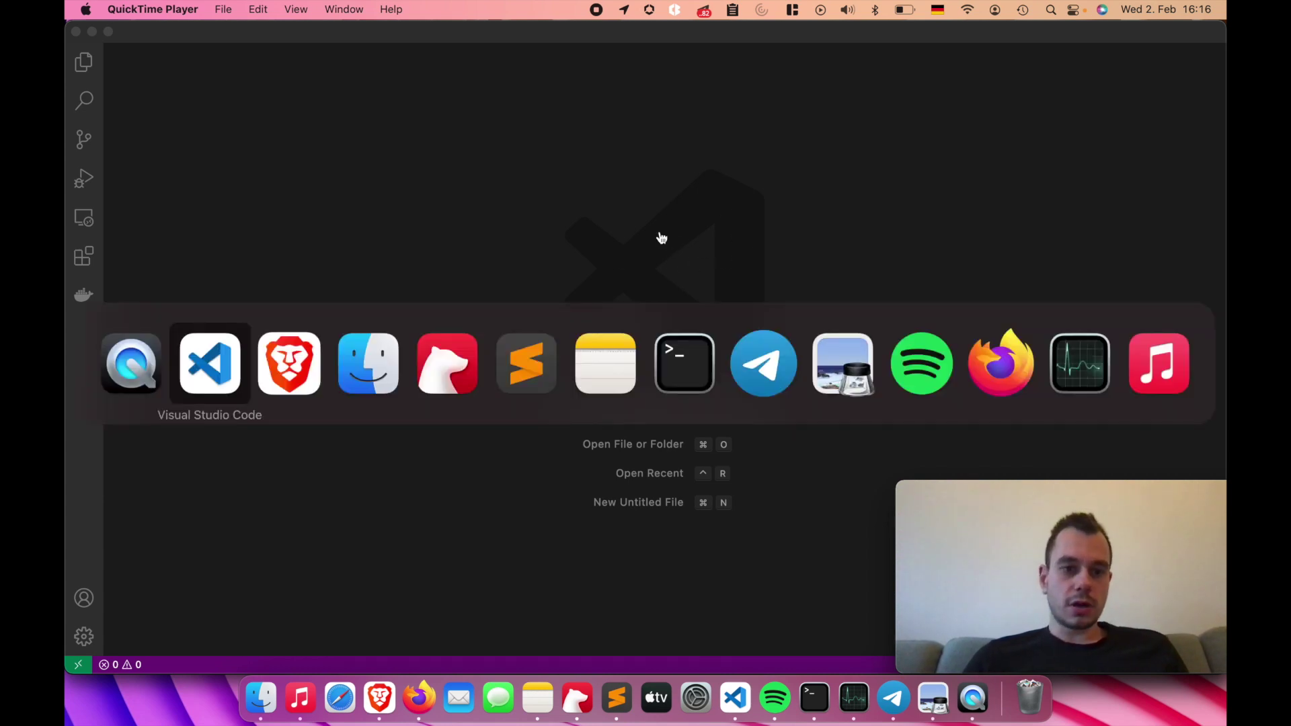
key("super+Tab")
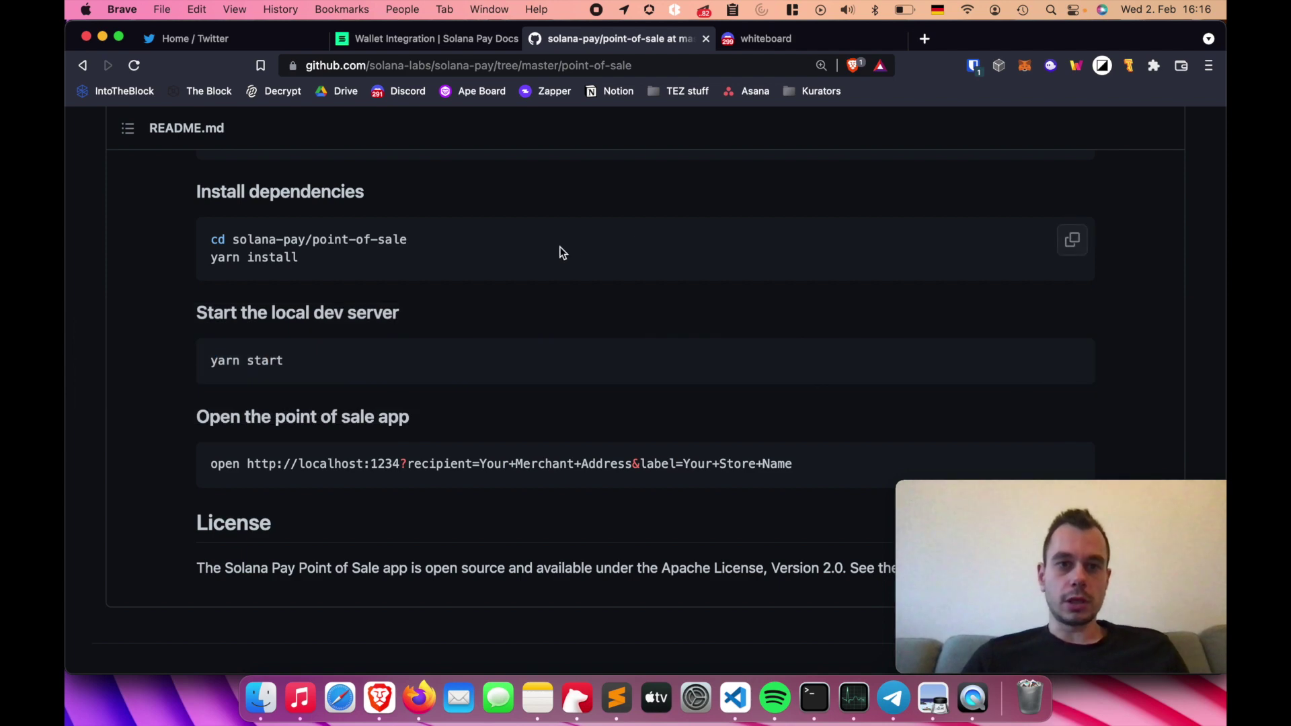
left_click(452, 40)
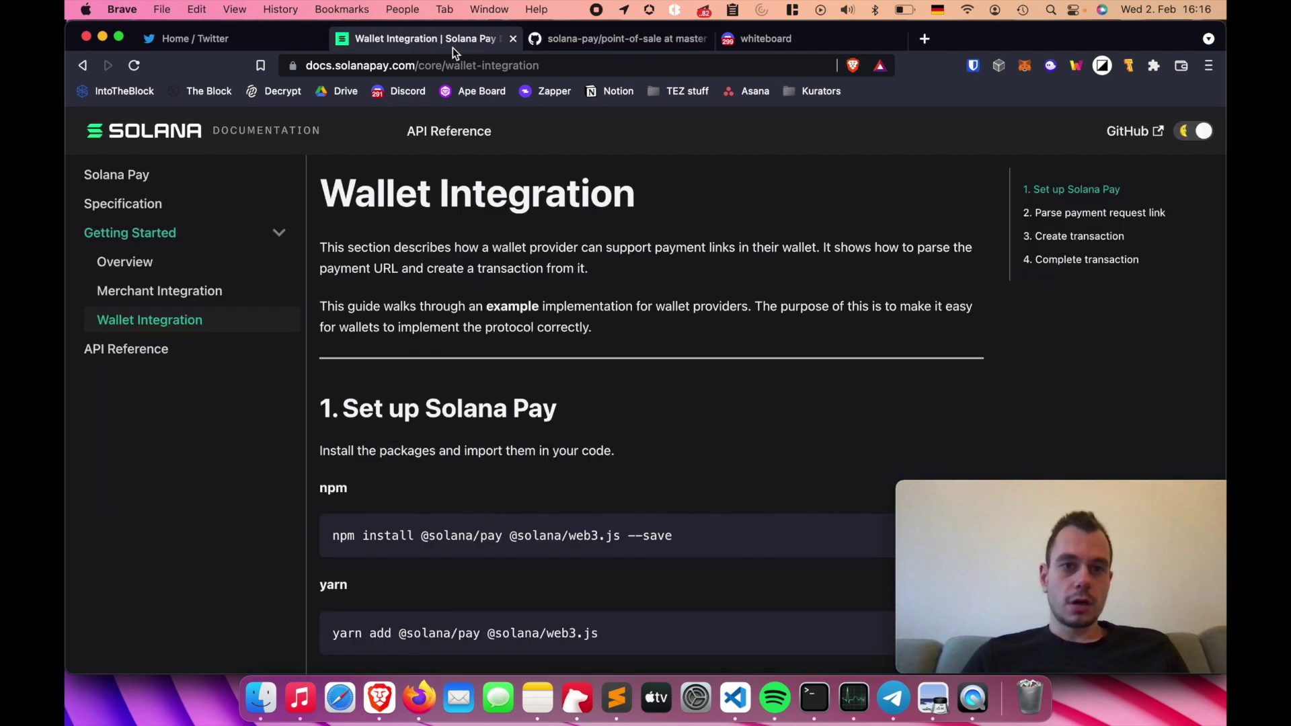
left_click(180, 132)
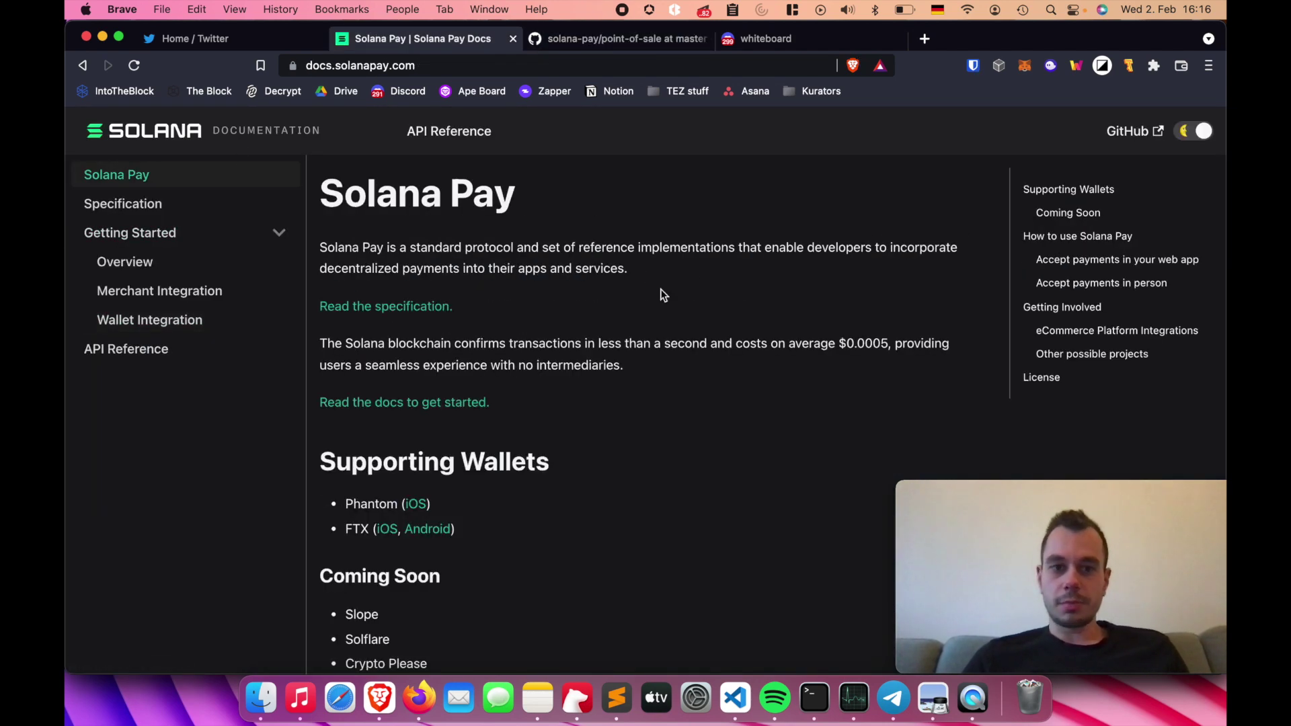
Step: Highlight the second line of the Solana Pay introduction paragraph
triple_click(418, 252)
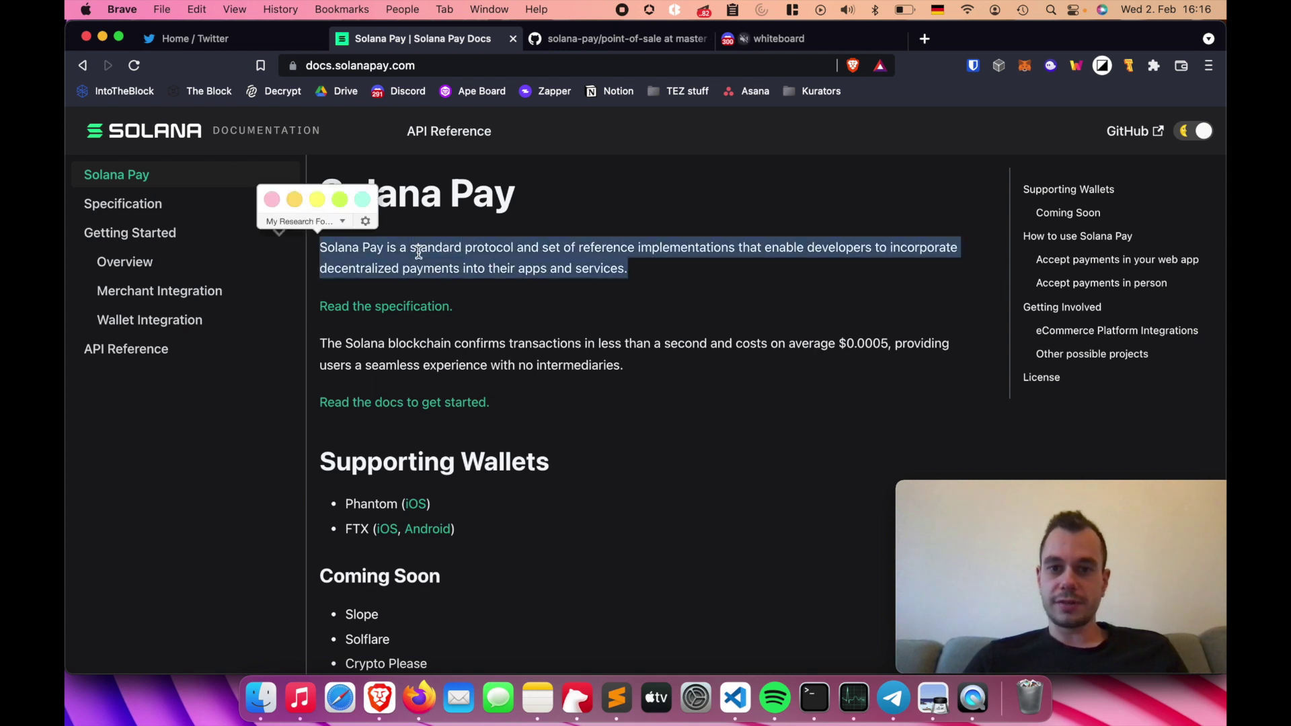
left_click(647, 265)
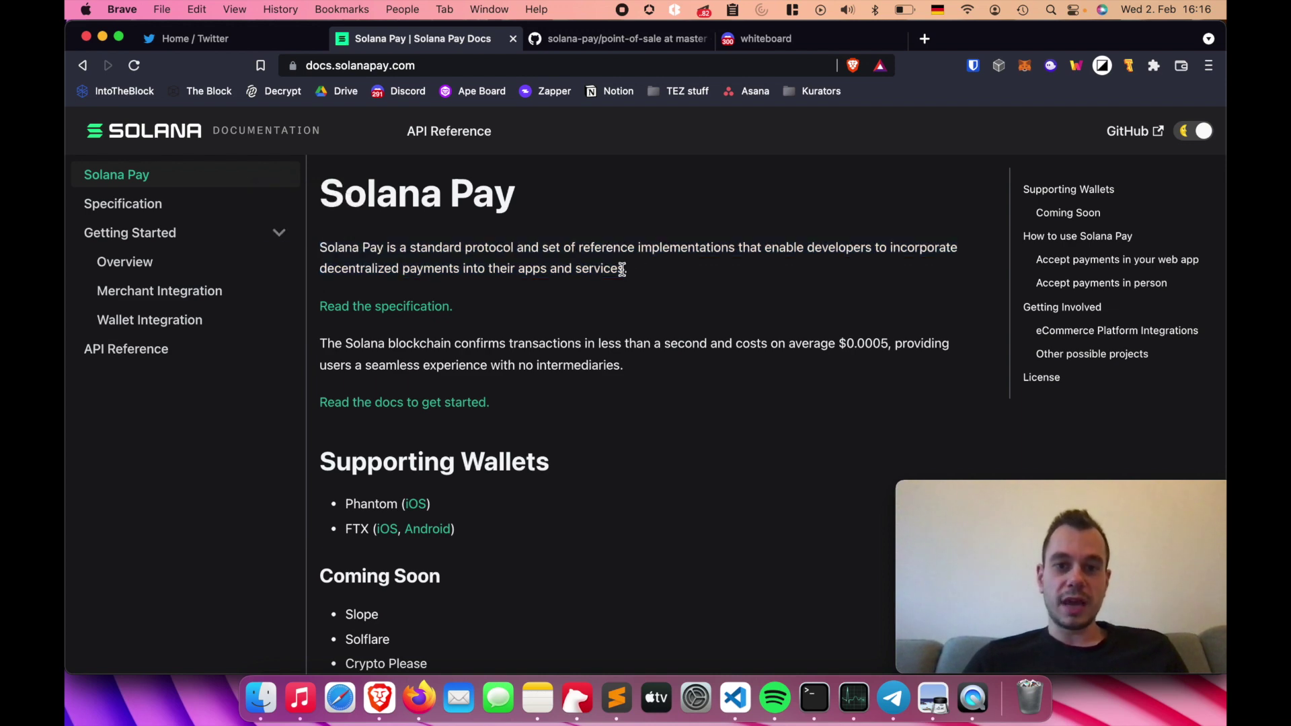
left_click_drag(628, 269, 309, 263)
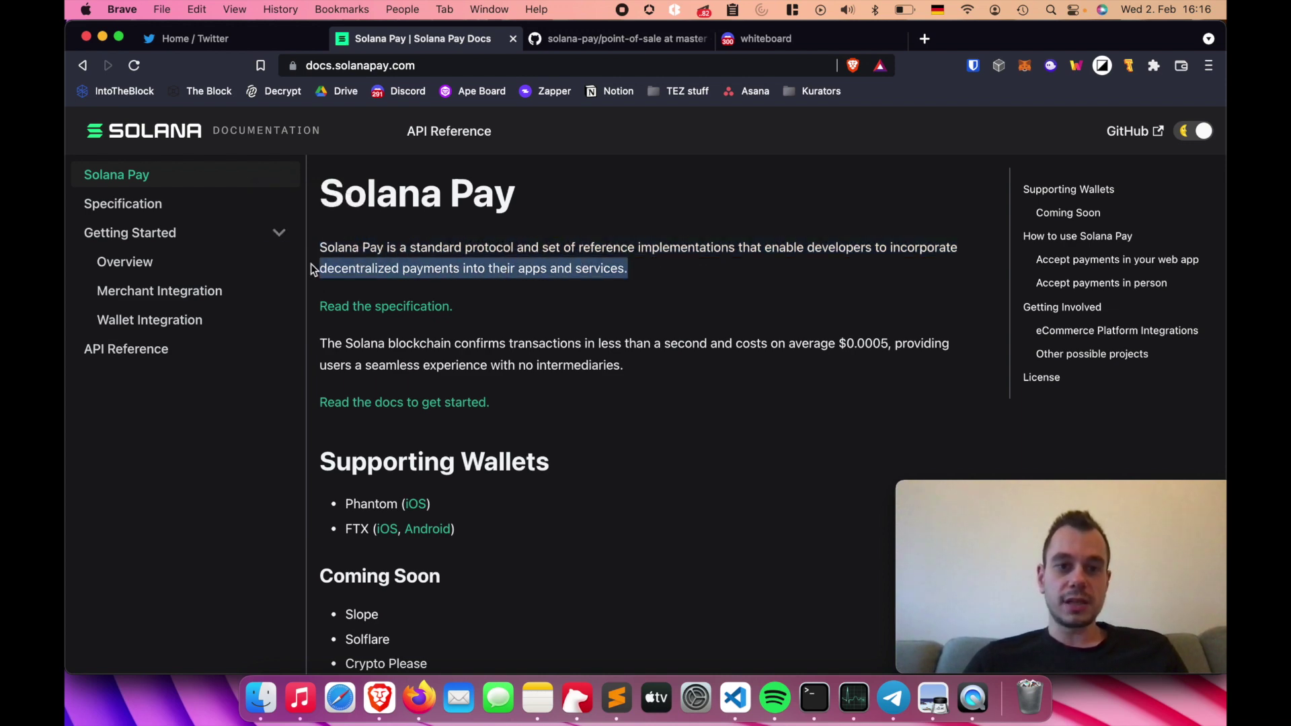
Step: From the Twitter profile, open the quoted 'Pay IRL with USDC' tweet with the point-of-sale demo video
left_click(252, 44)
left_click(219, 418)
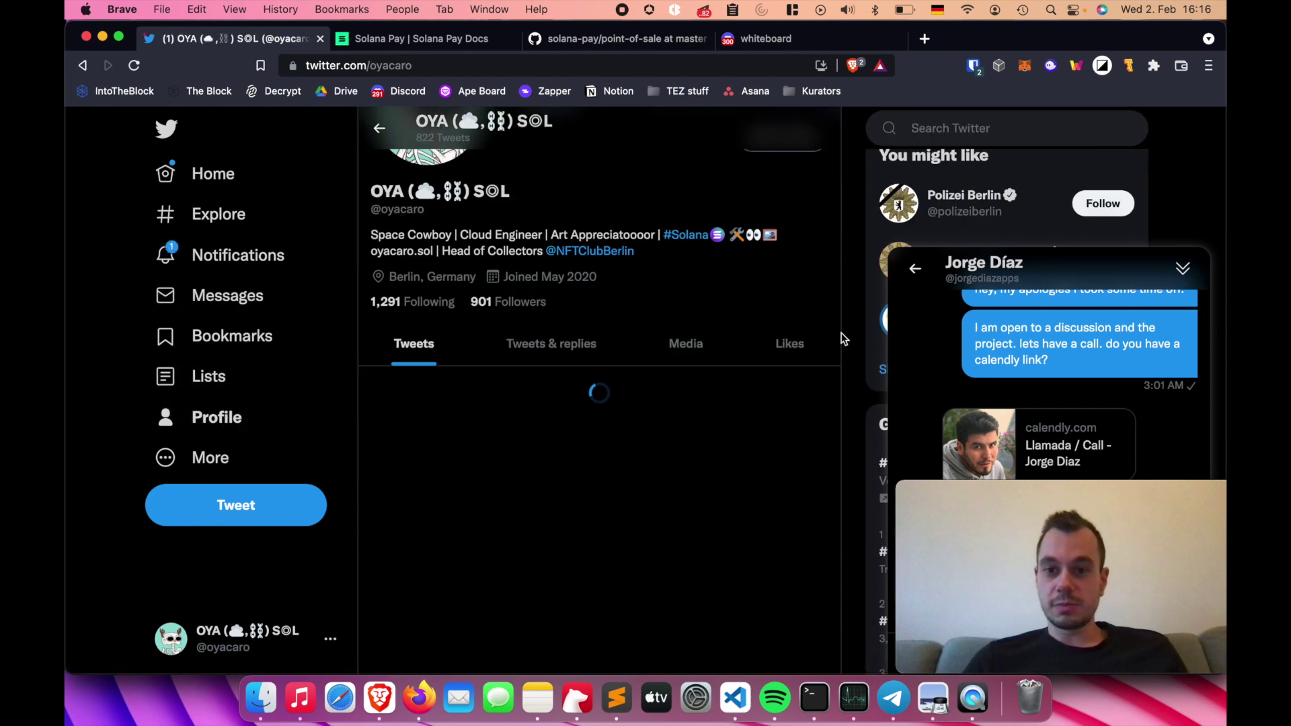
scroll(849, 295, "down", 10)
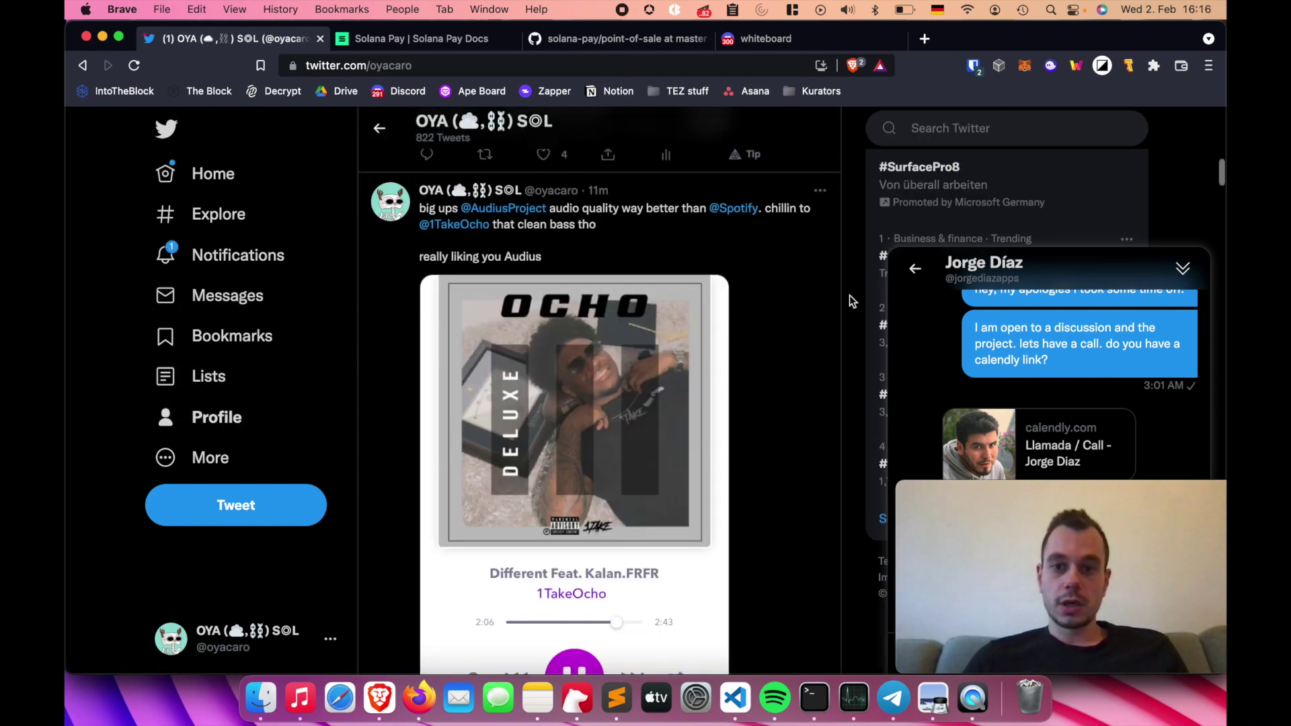
scroll(849, 296, "down", 10)
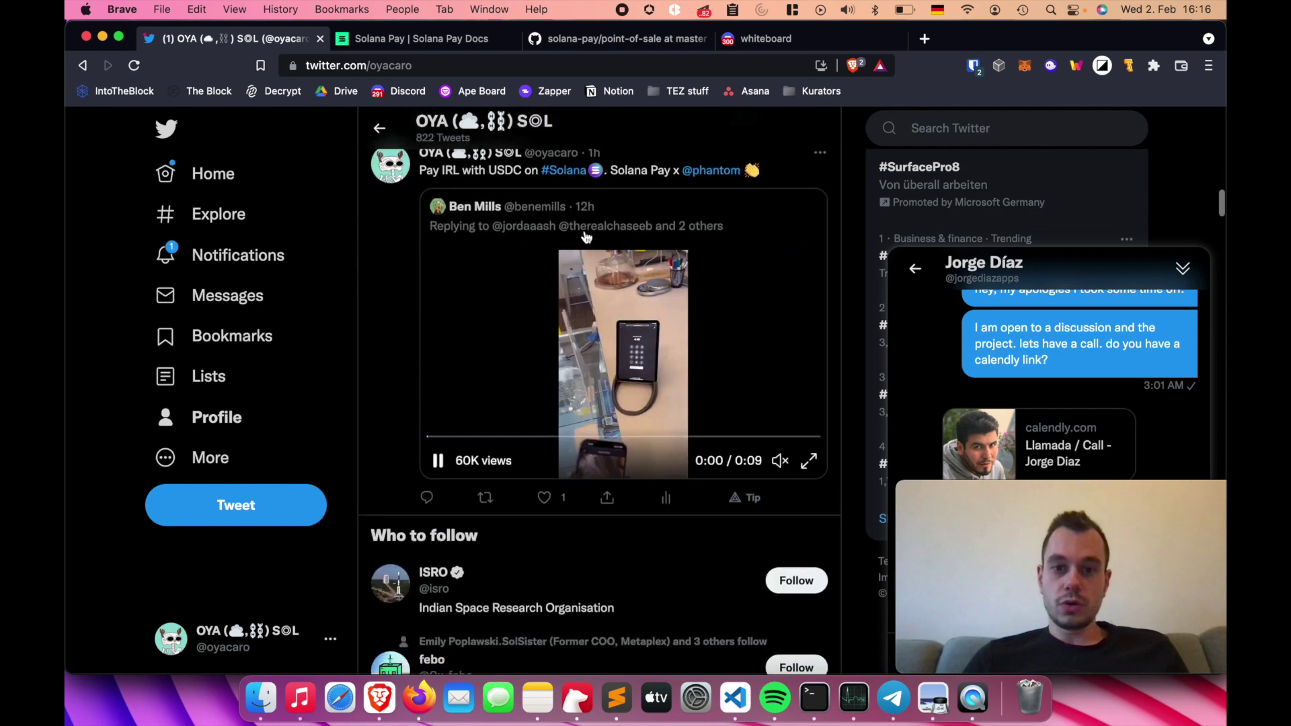
left_click(576, 221)
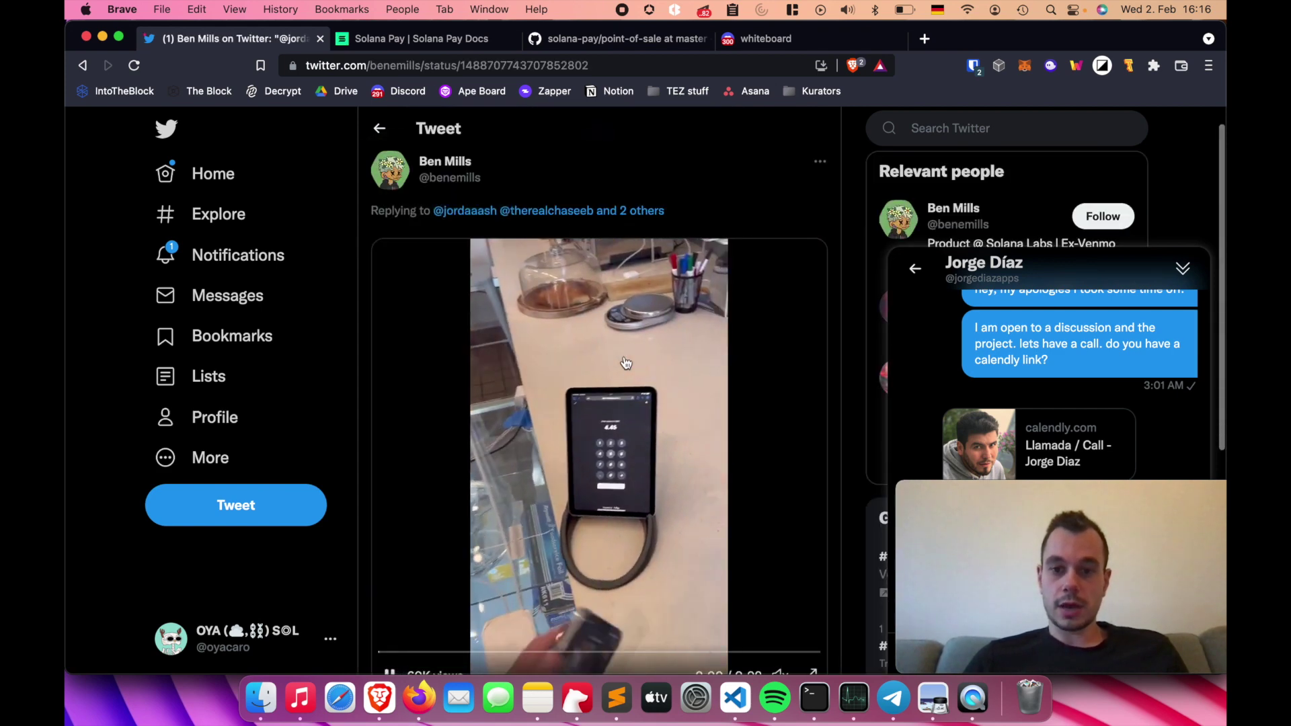
scroll(626, 363, "down", 2)
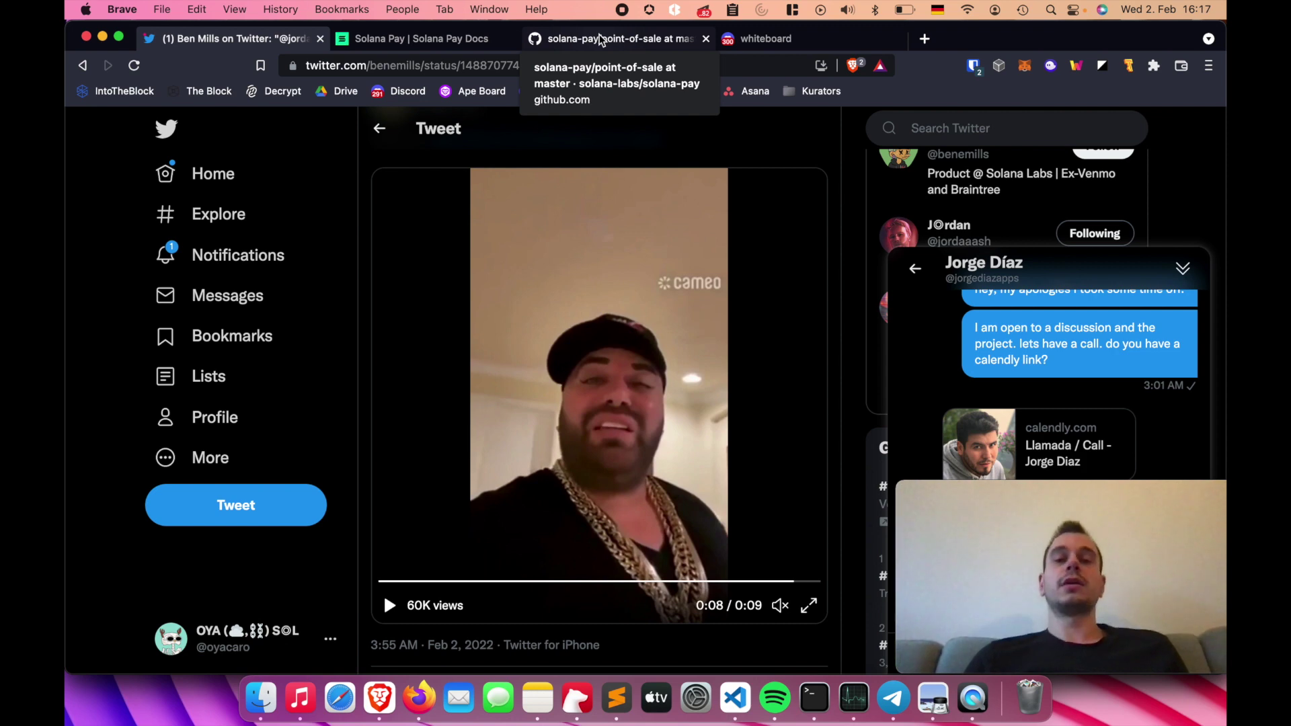
Step: Look over the point-of-sale folder page on GitHub, including its folder path
left_click(600, 39)
scroll(154, 276, "up", 5)
scroll(166, 301, "up", 6)
scroll(173, 305, "up", 5)
scroll(86, 277, "up", 5)
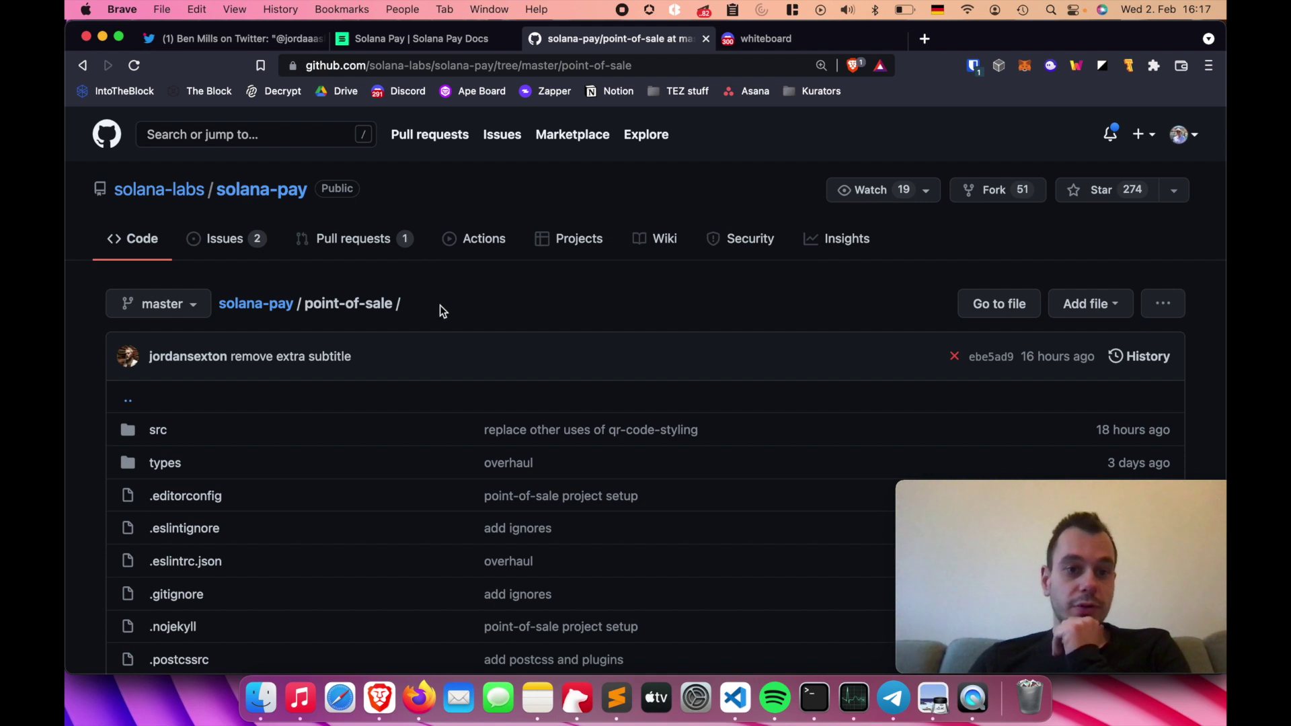
scroll(439, 307, "down", 1)
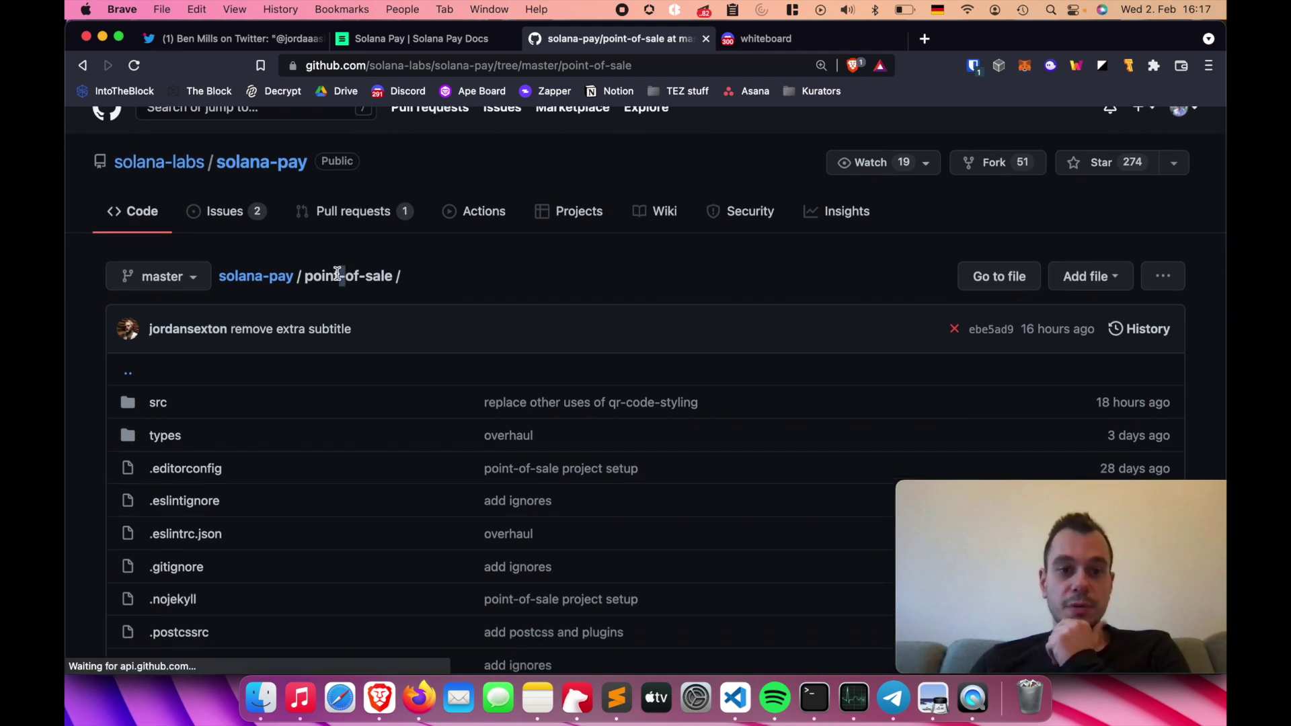
triple_click(340, 273)
left_click(434, 264)
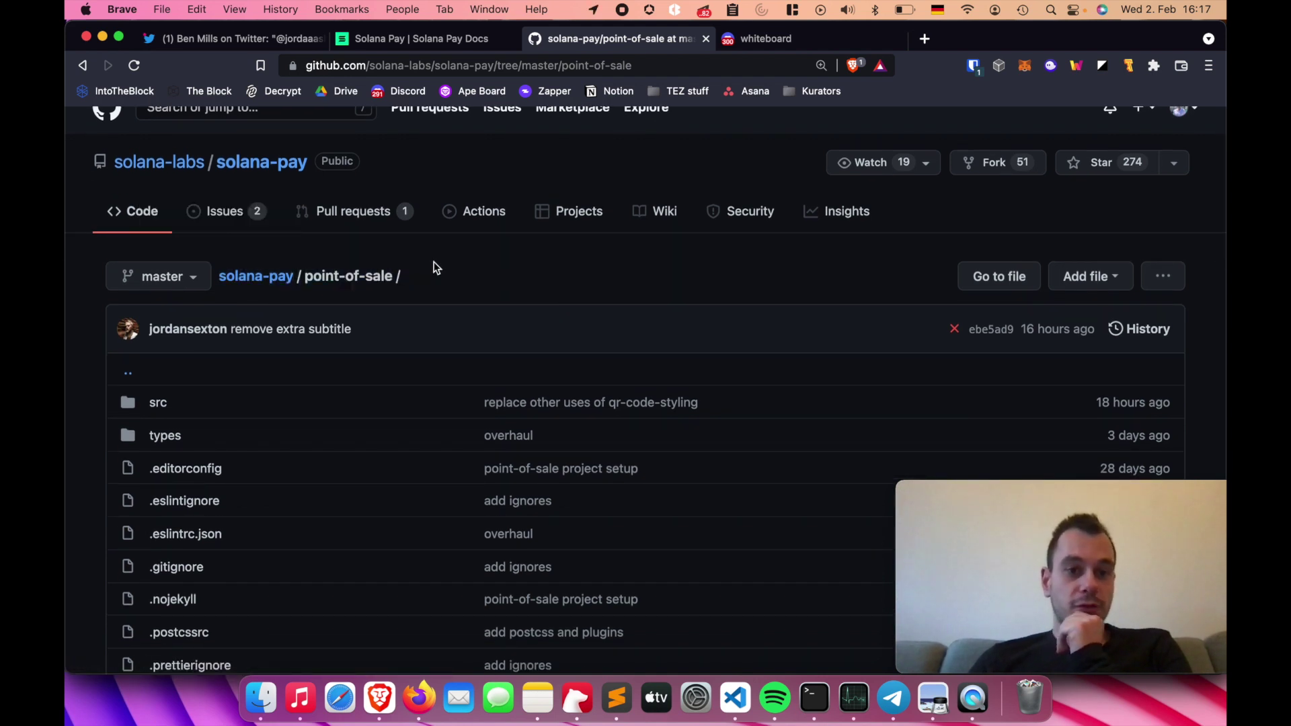
scroll(482, 252, "down", 4)
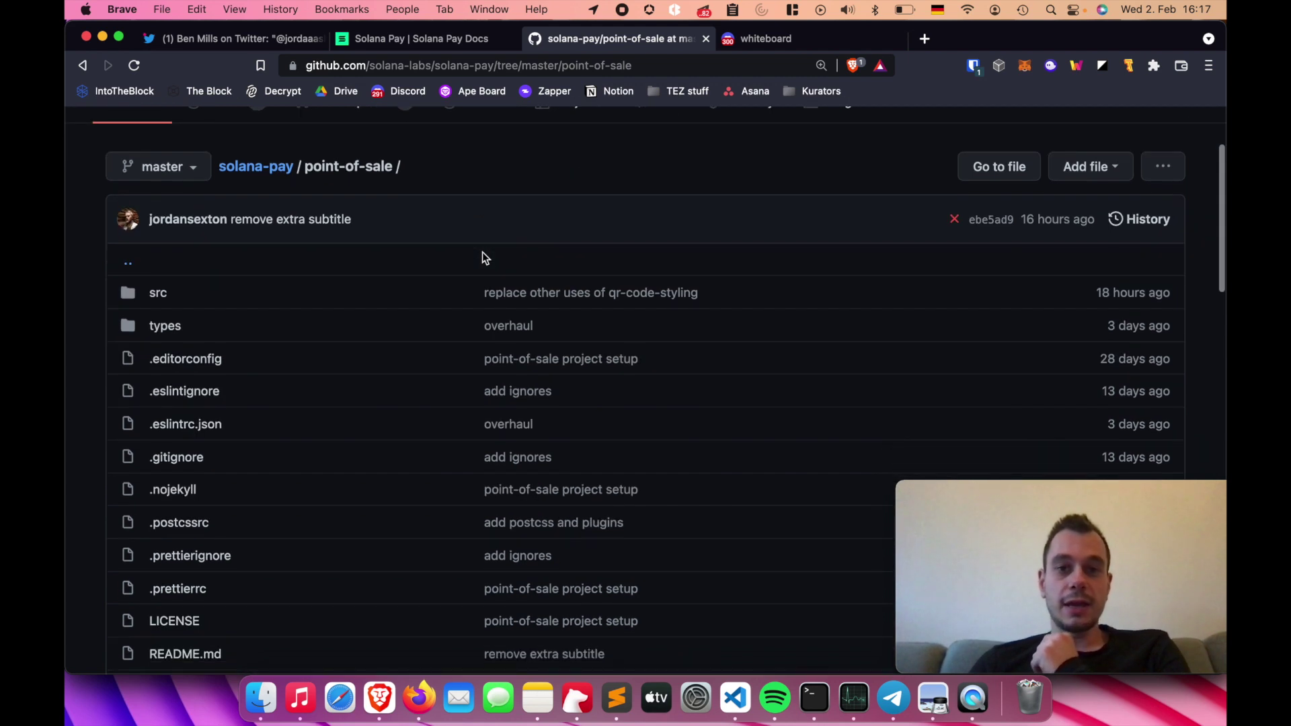
scroll(453, 168, "down", 1)
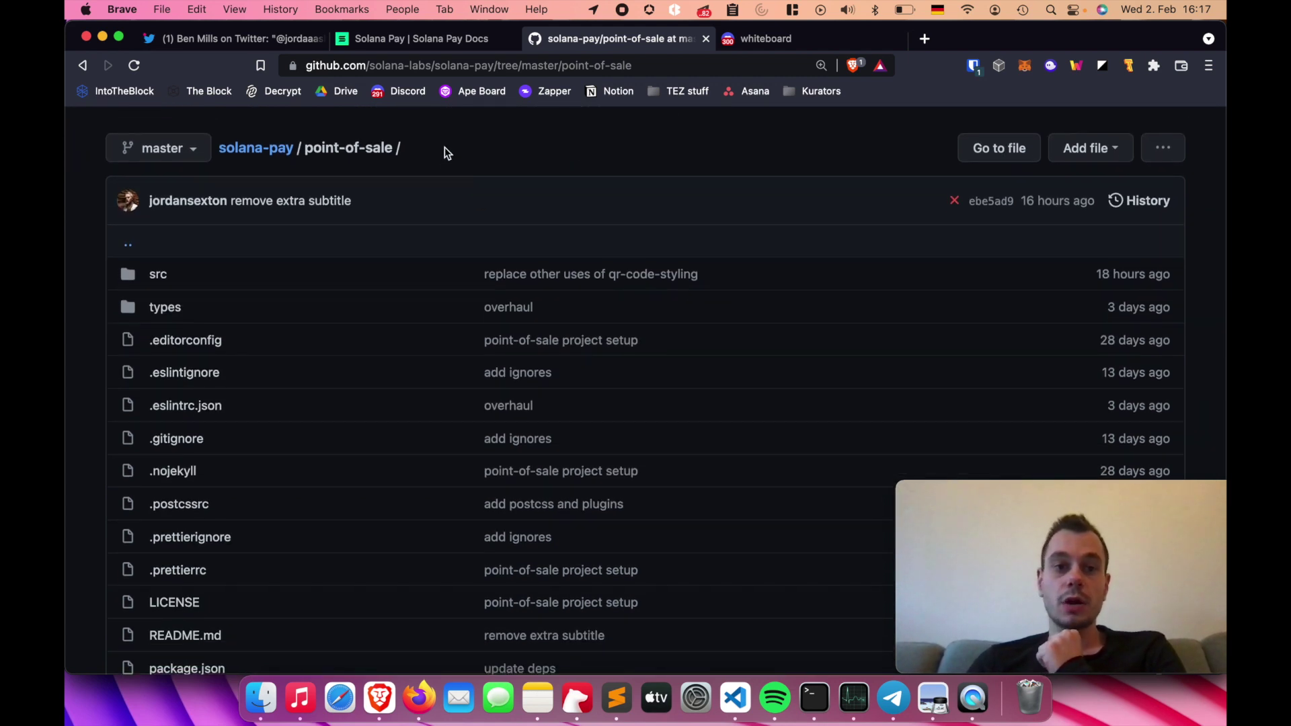
scroll(445, 147, "down", 20)
scroll(140, 412, "up", 20)
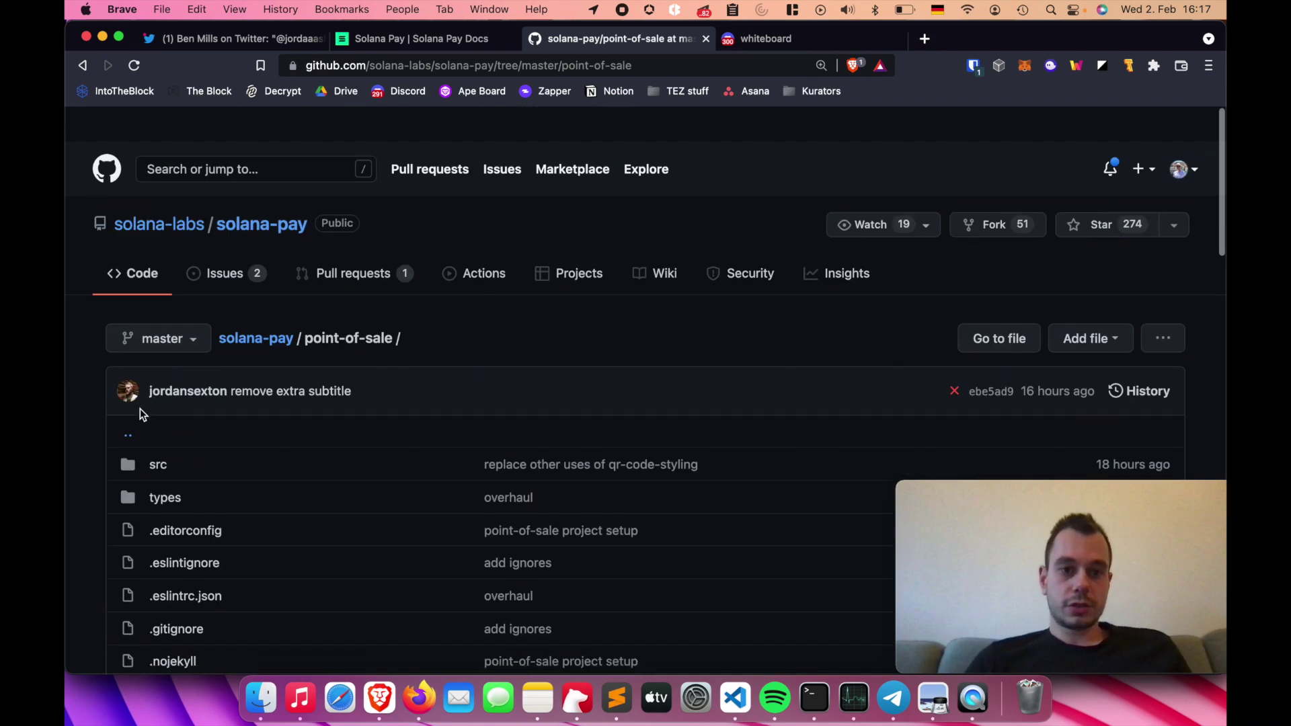
Step: Copy the solana-pay repository's HTTPS clone URL, then bring up Visual Studio Code
left_click(283, 193)
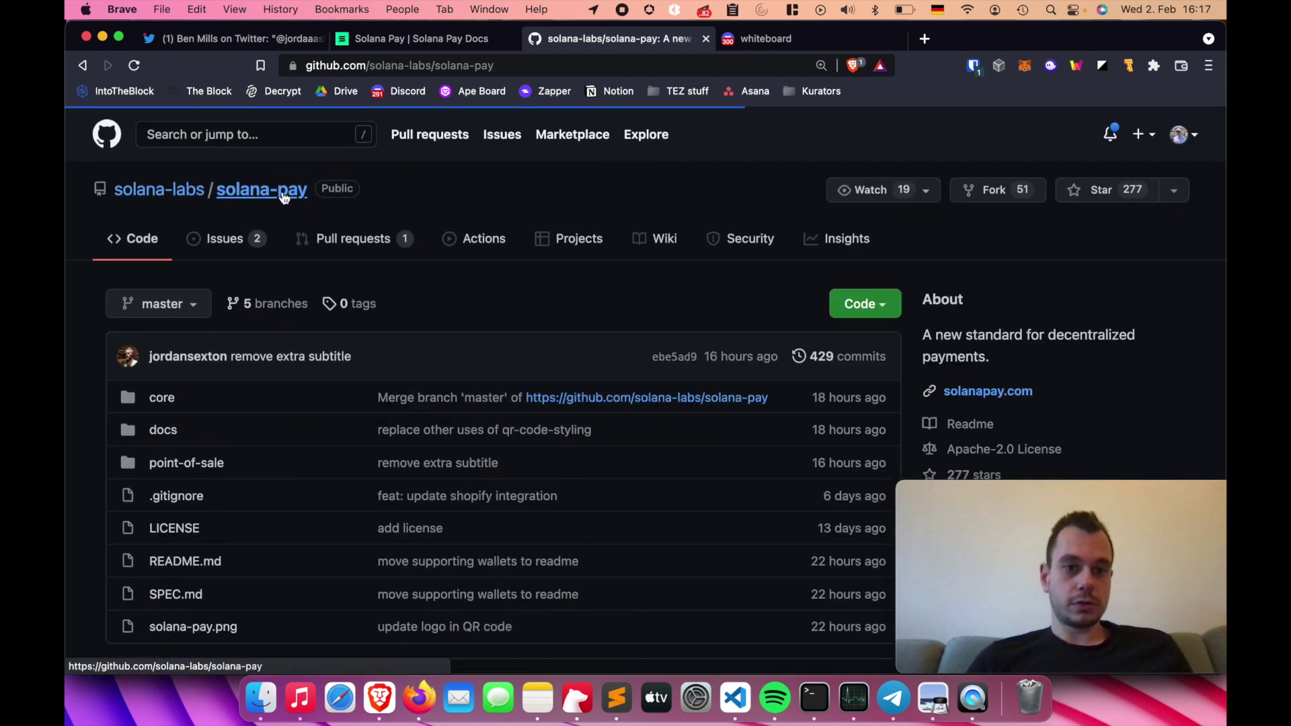
scroll(612, 260, "down", 1)
left_click(857, 286)
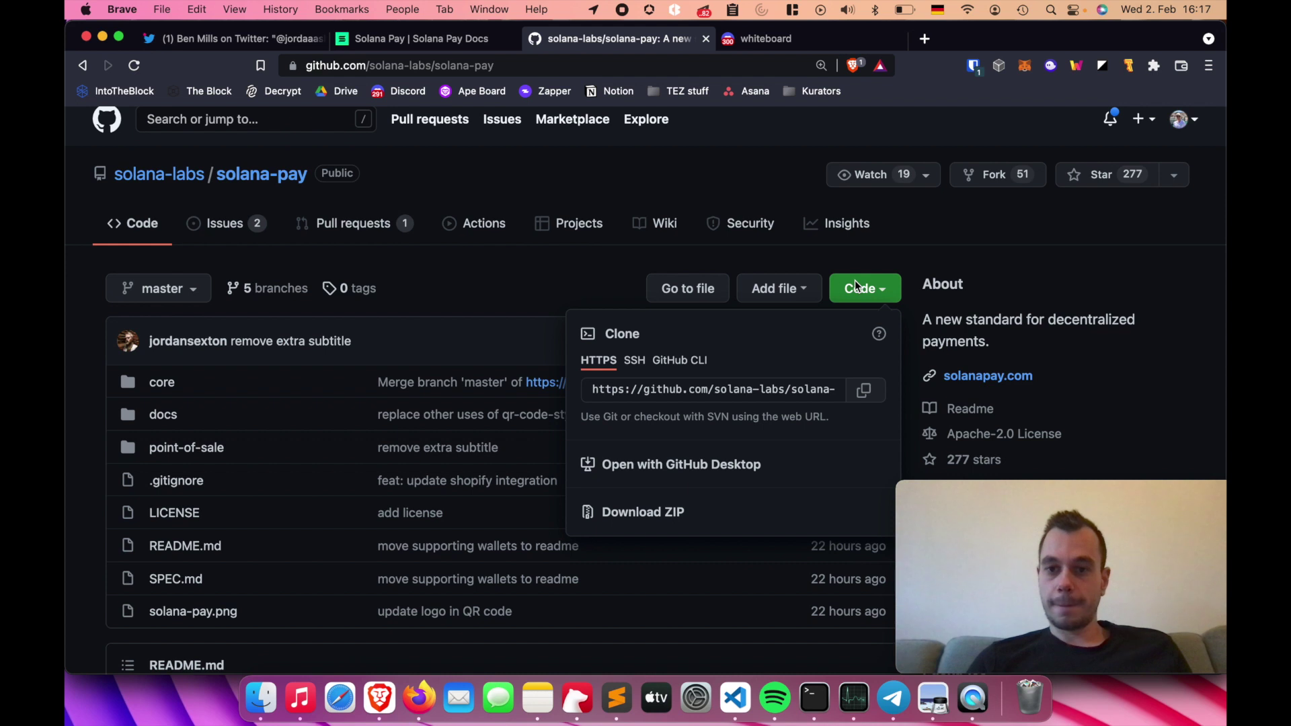
left_click(864, 392)
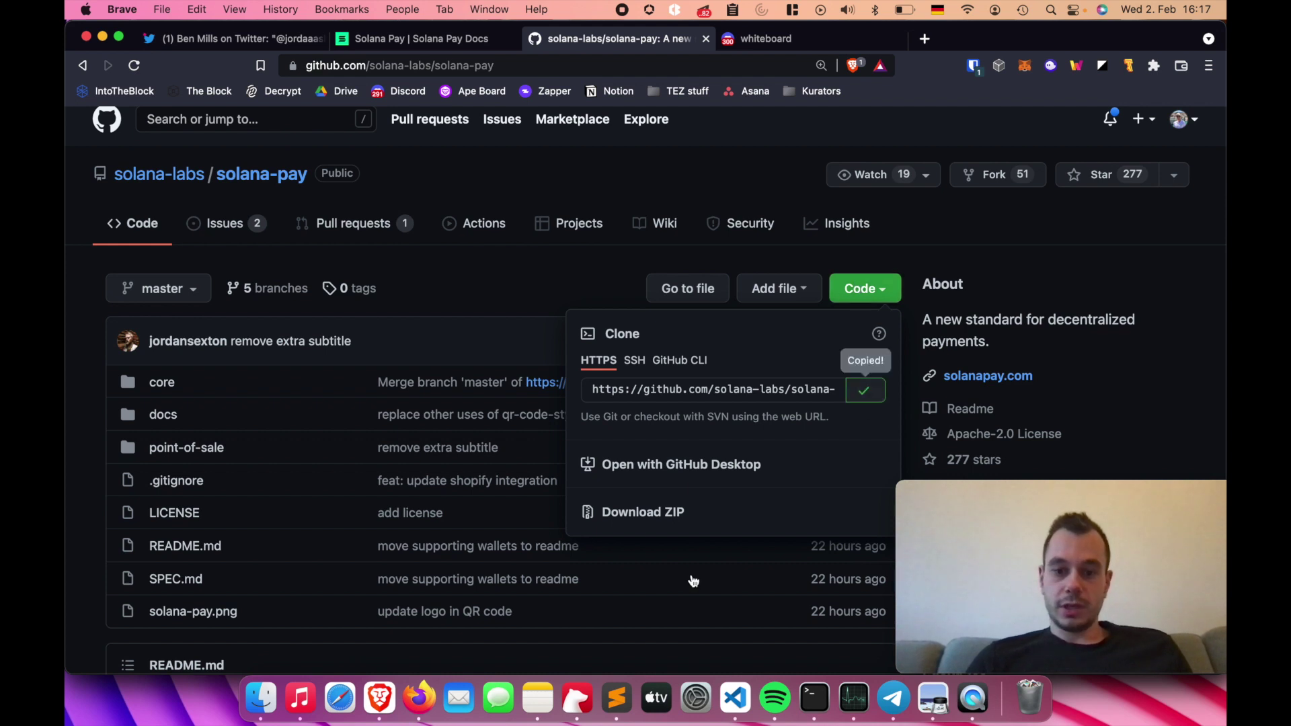
left_click(736, 698)
Step: Clone the solana-pay repository into the Desktop folder from the integrated terminal
key("ctrl+grave")
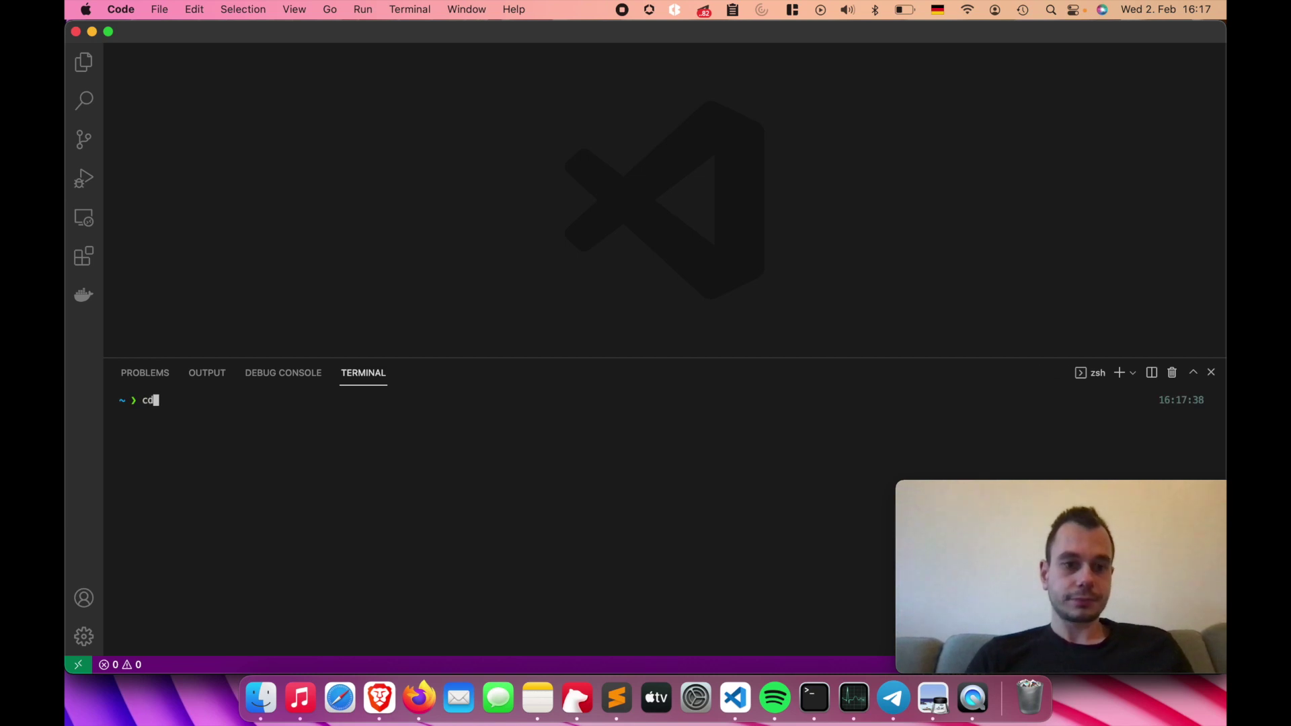
type("cd de")
key("Tab")
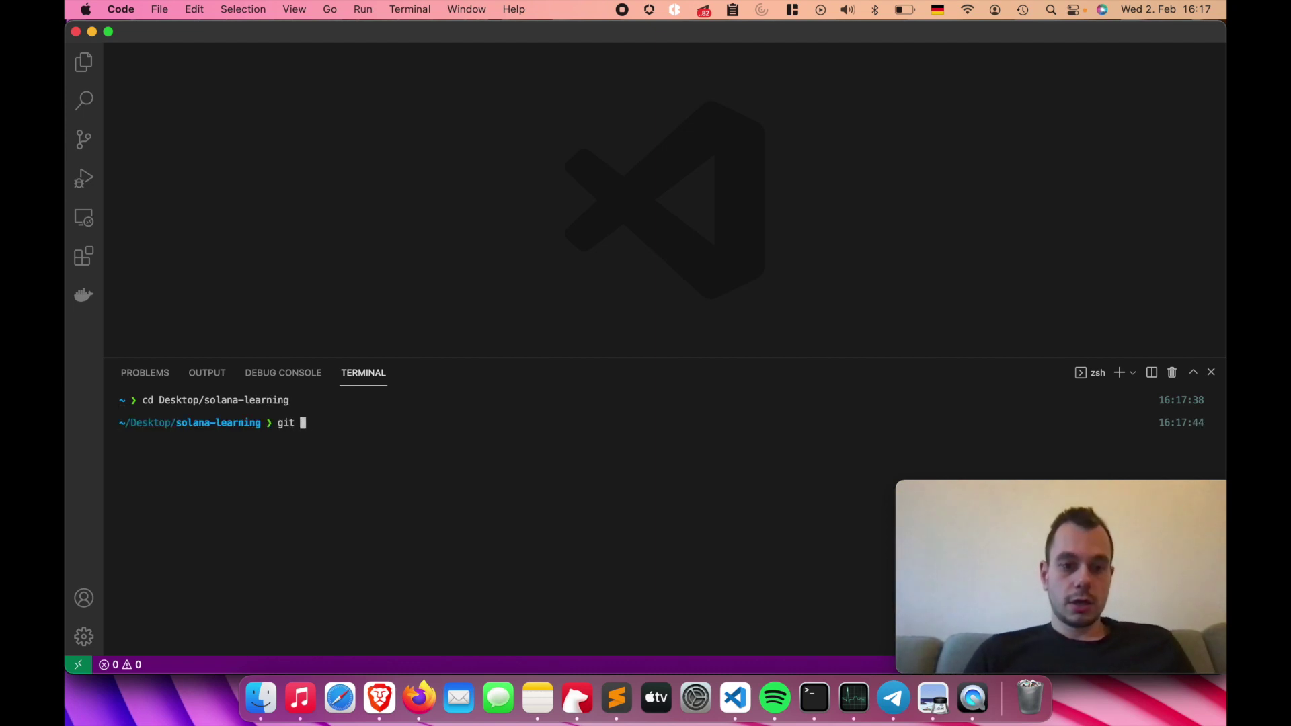
key("Return")
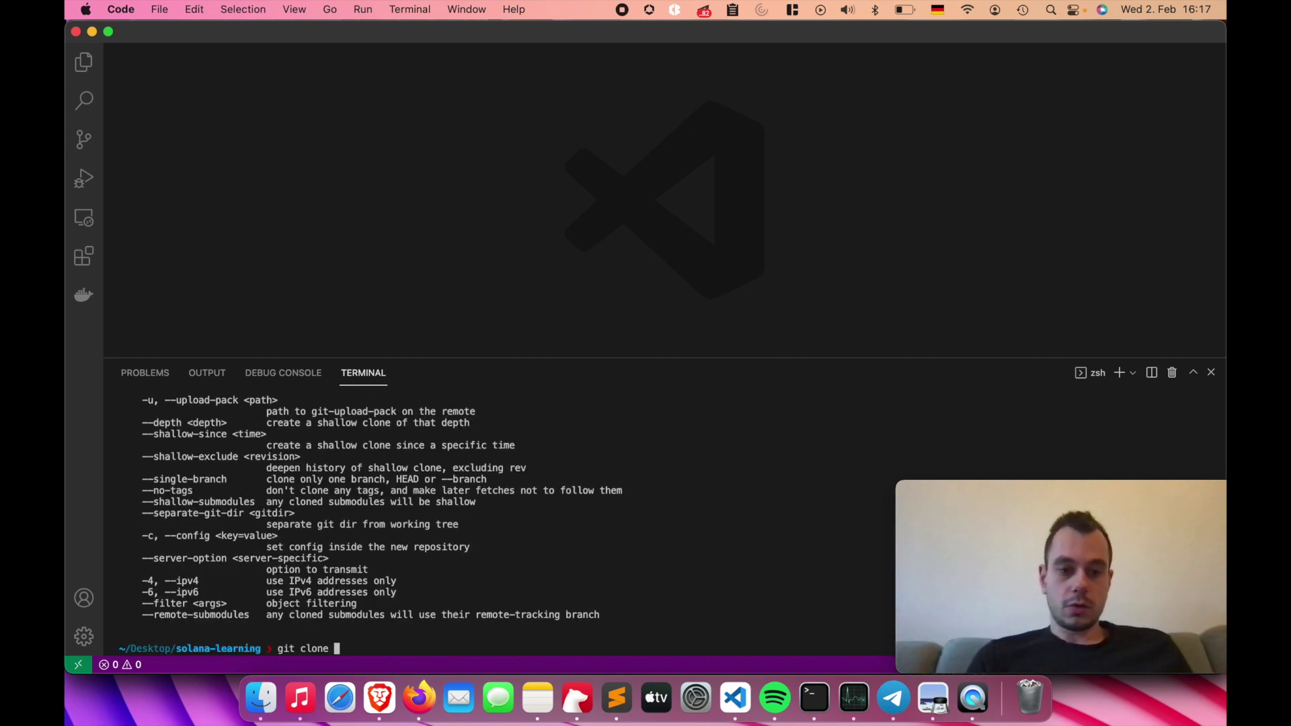
key("super+v")
key("Return")
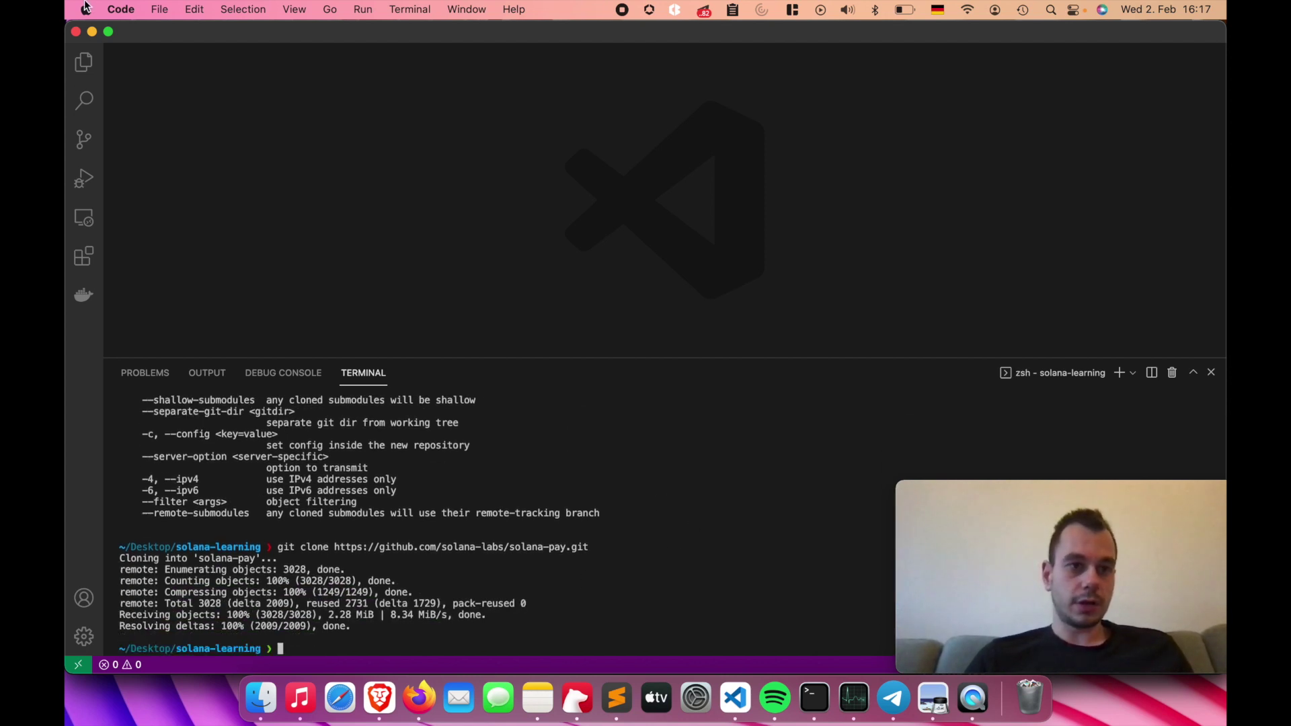
Step: Open the cloned solana-pay folder as the workspace and expand point-of-sale
left_click(158, 9)
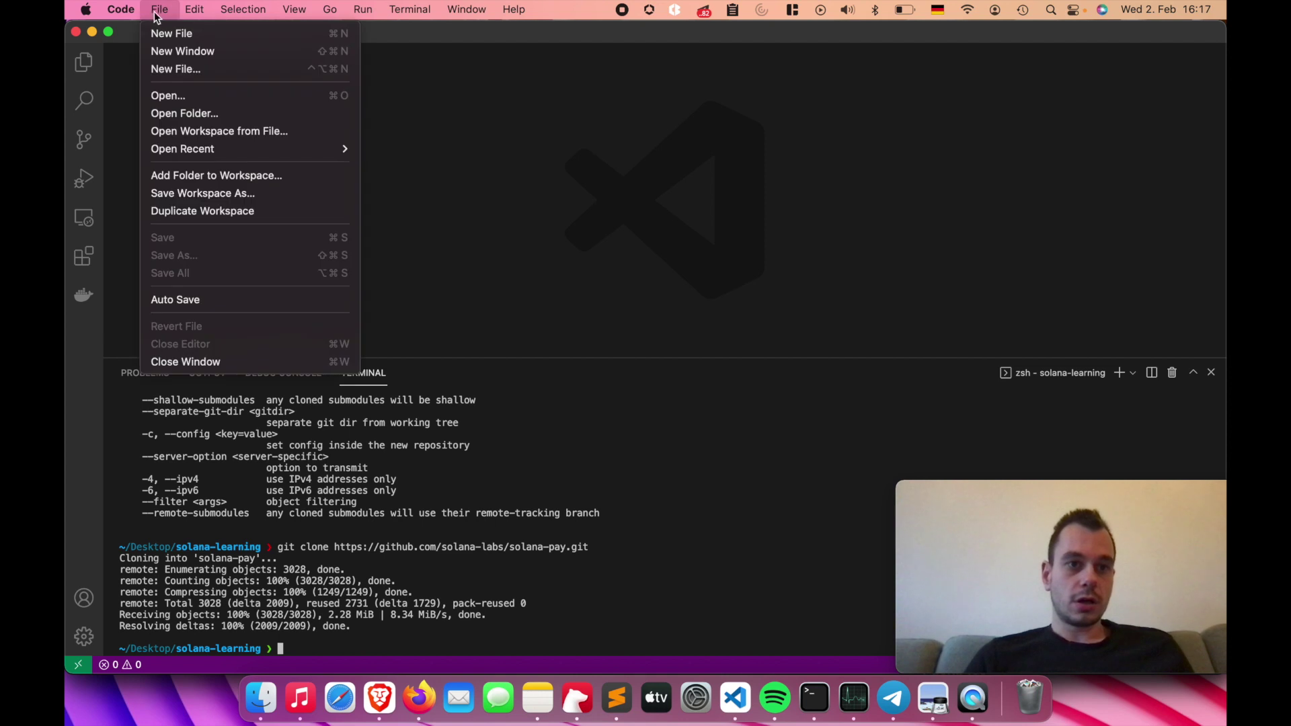
left_click(311, 111)
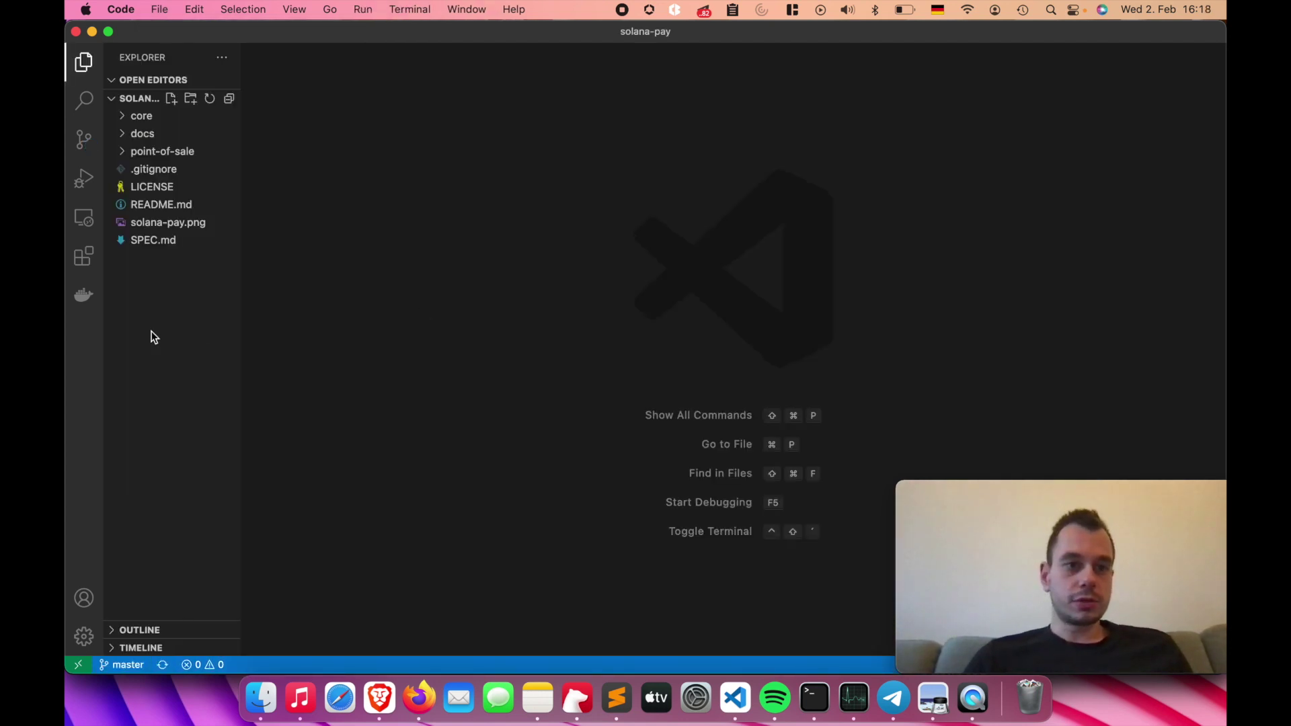
left_click(125, 153)
Step: In the browser, open the 'Solana Pay Point of Sale app' README on GitHub
key("super+Tab")
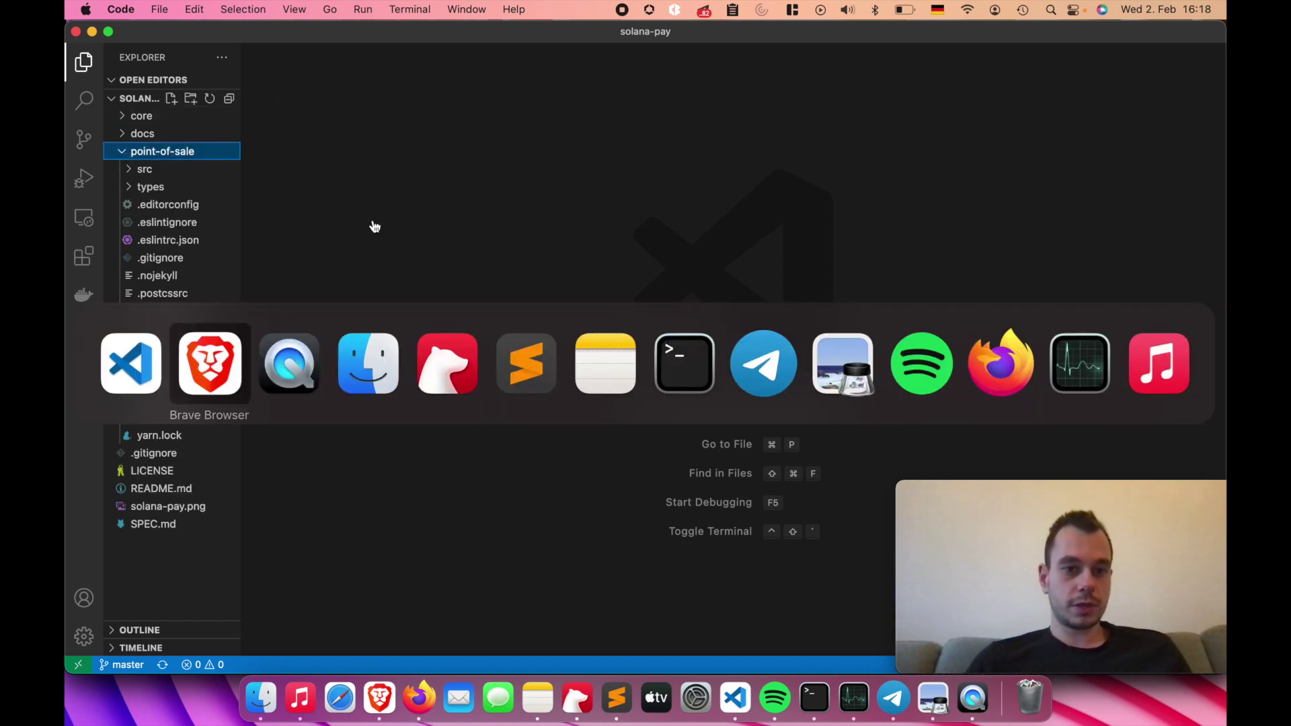
scroll(204, 354, "down", 1)
scroll(204, 354, "down", 3)
left_click(123, 461)
scroll(189, 301, "down", 3)
scroll(269, 275, "up", 6)
scroll(269, 281, "down", 10)
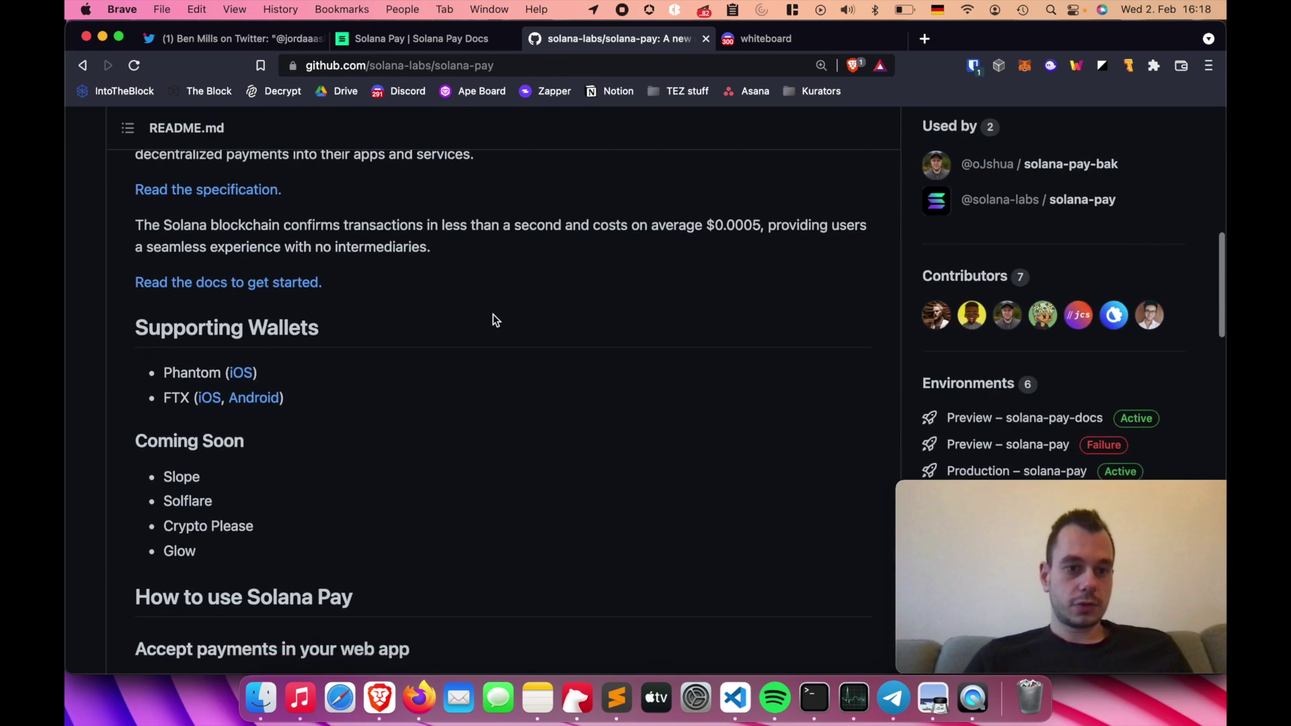
scroll(383, 236, "down", 6)
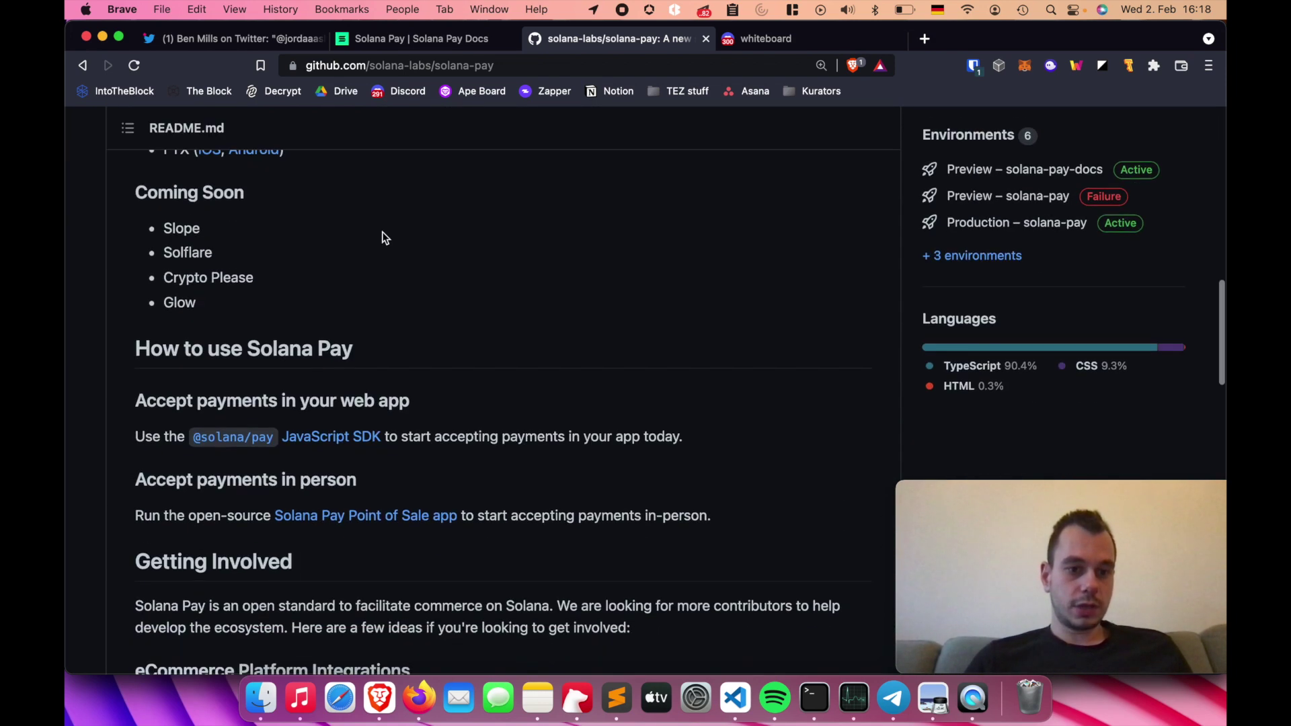
scroll(356, 393, "down", 1)
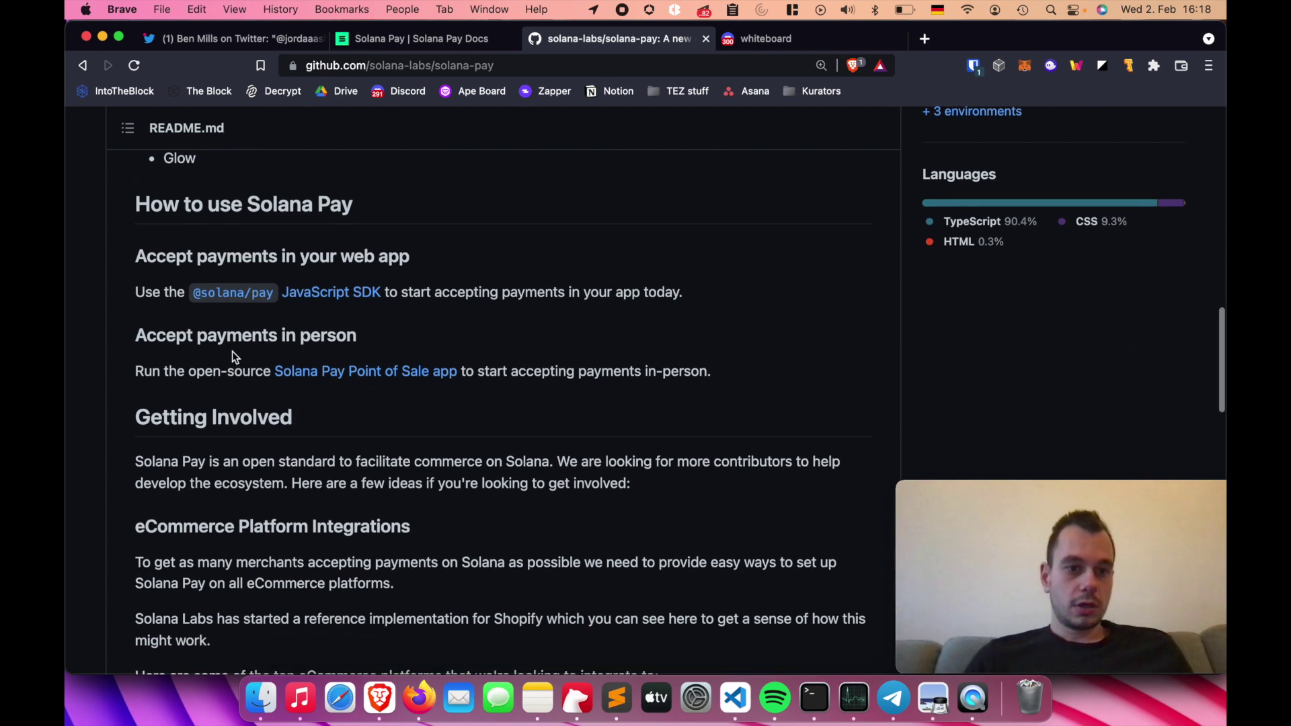
left_click(366, 370)
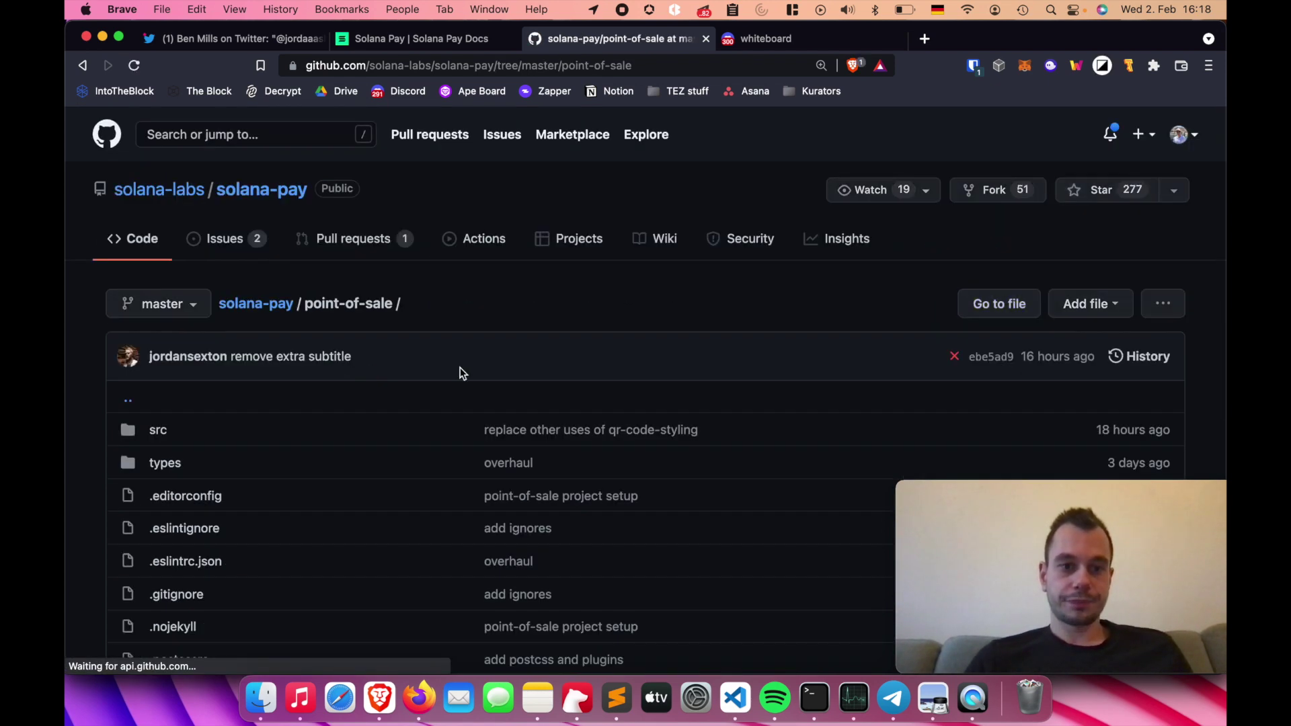
Step: Review the Node.js and Yarn prerequisites and expand the 'Setup two wallets' steps
scroll(460, 367, "down", 10)
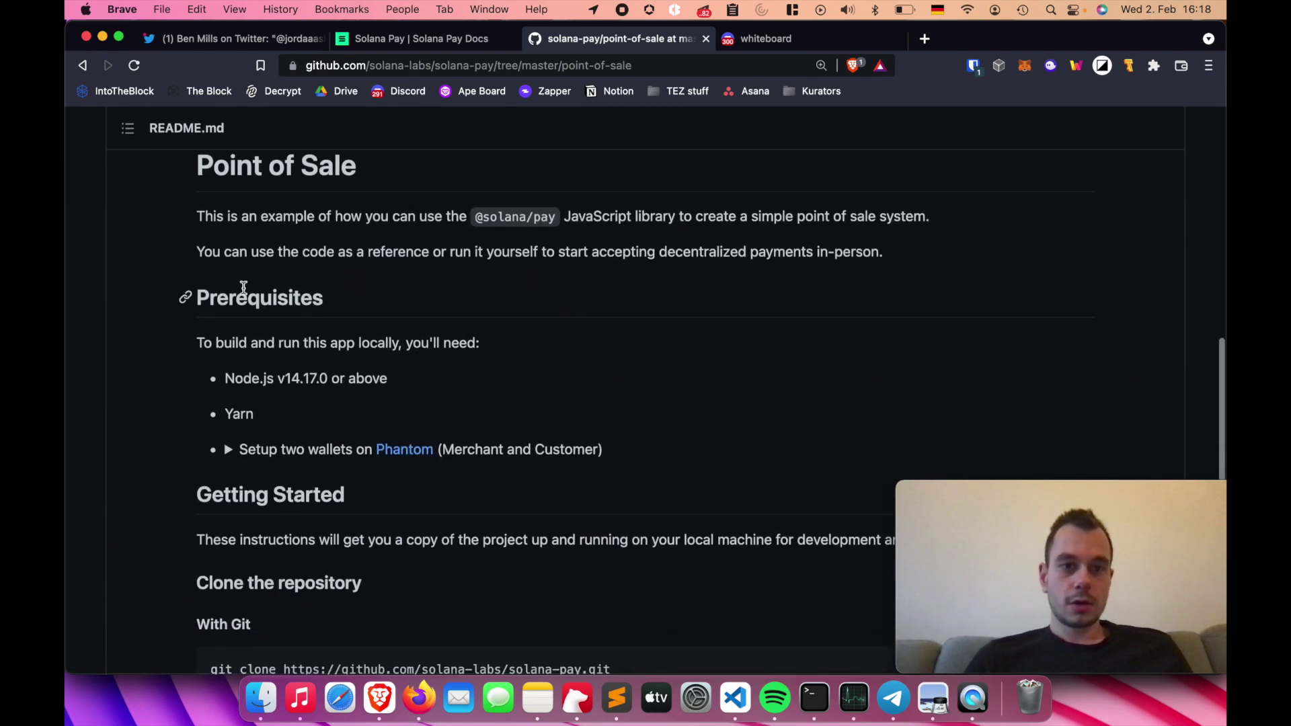
scroll(242, 286, "down", 3)
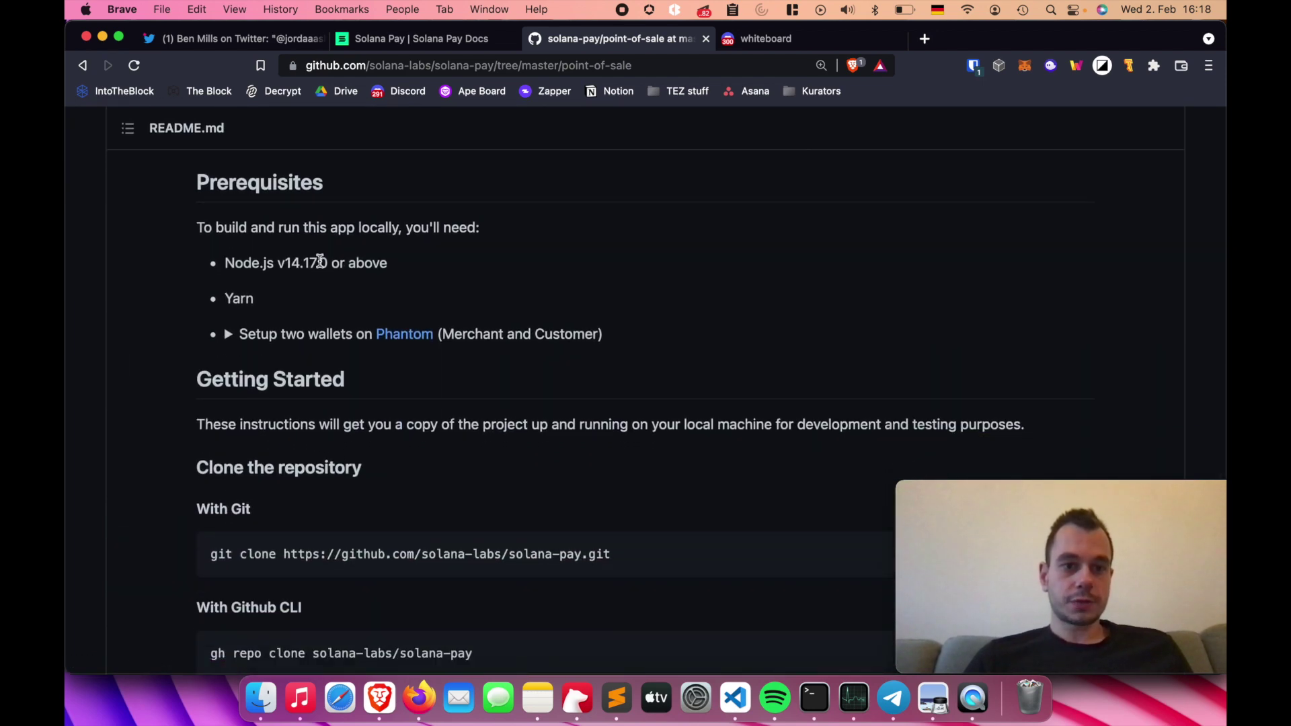
triple_click(316, 263)
double_click(232, 299)
left_click(199, 321)
left_click(227, 336)
scroll(161, 356, "down", 3)
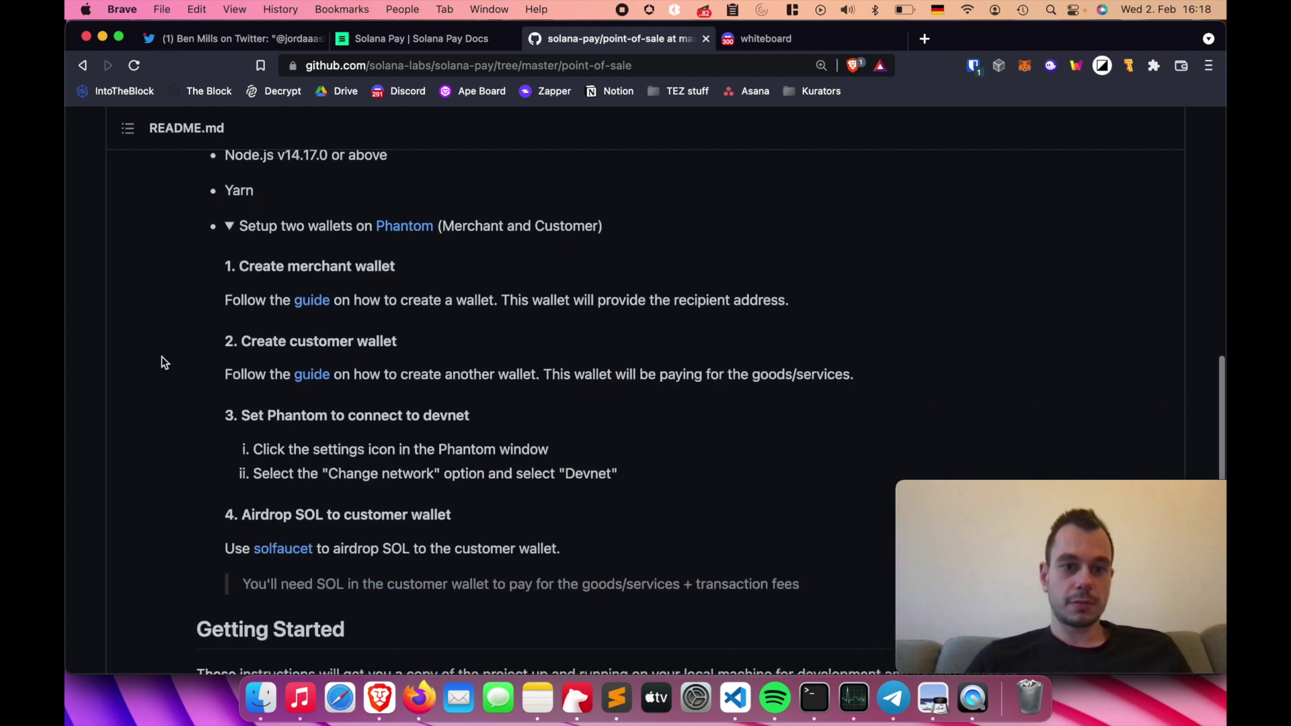
Step: Switch Phantom's active account from Dev 1 to Dev 2 and close the wallet popup
left_click(1050, 67)
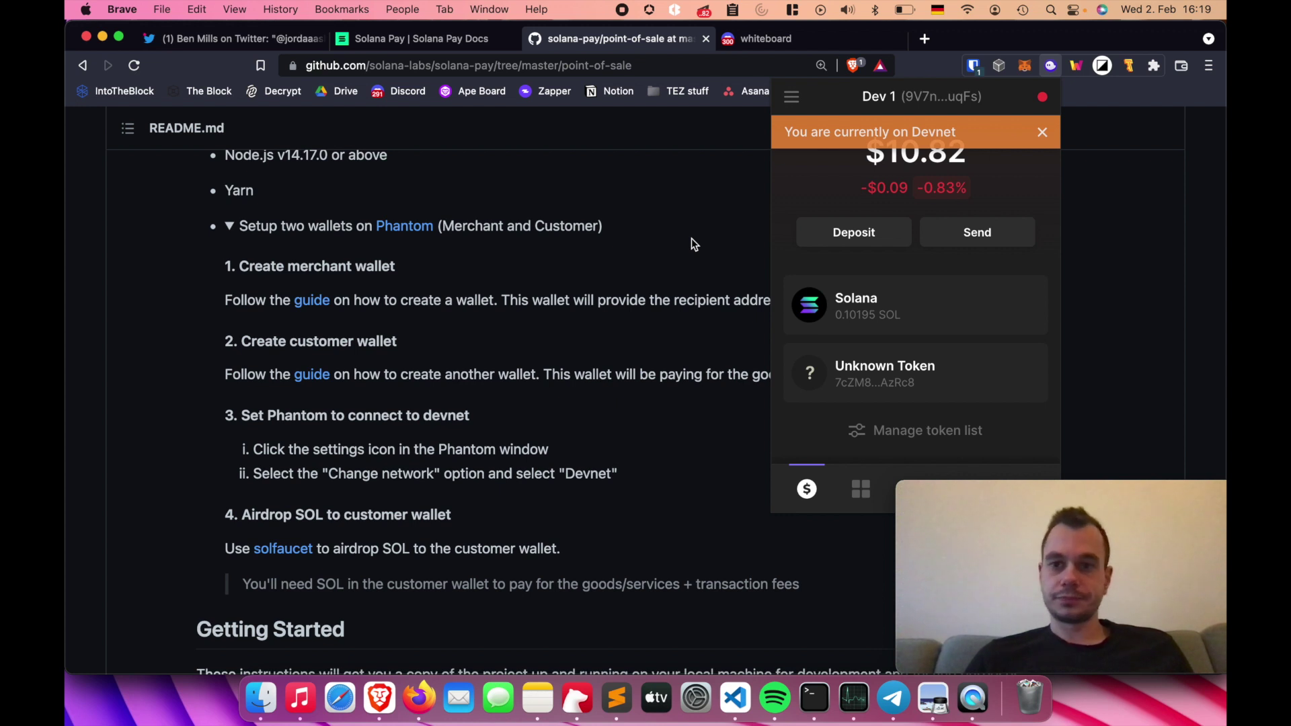
left_click(792, 97)
left_click(840, 224)
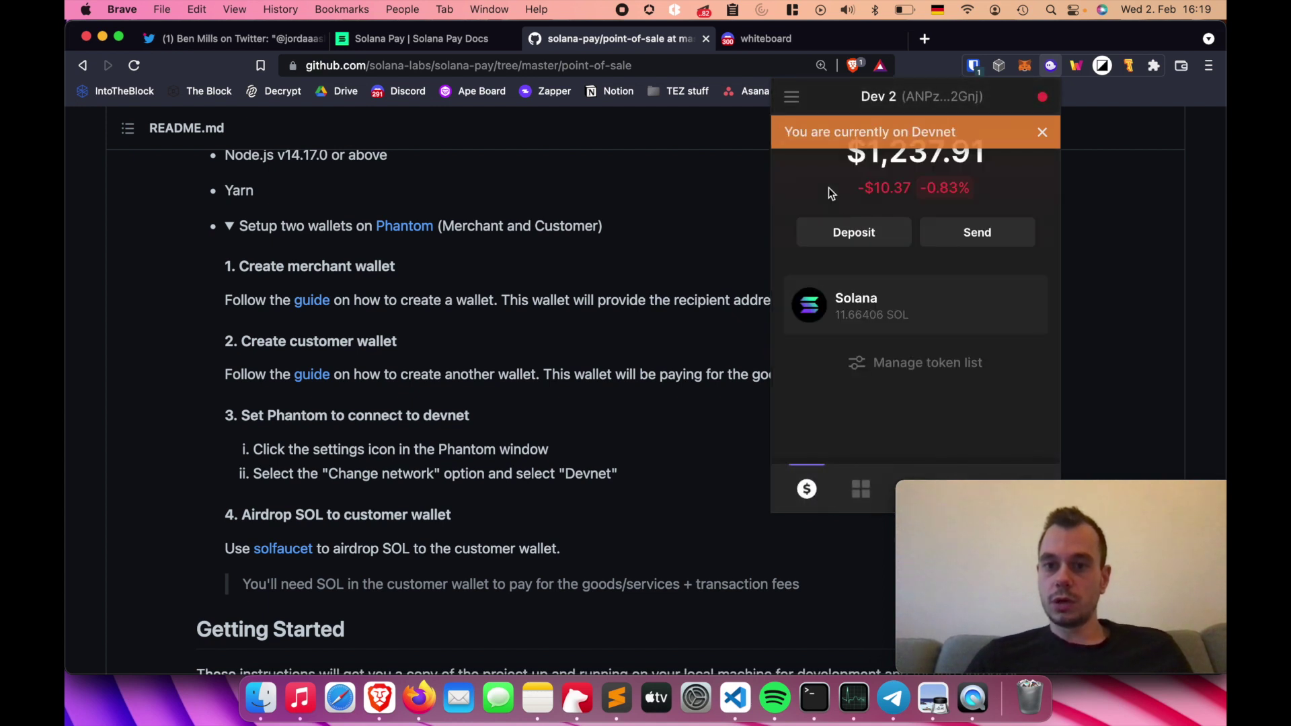
left_click(563, 262)
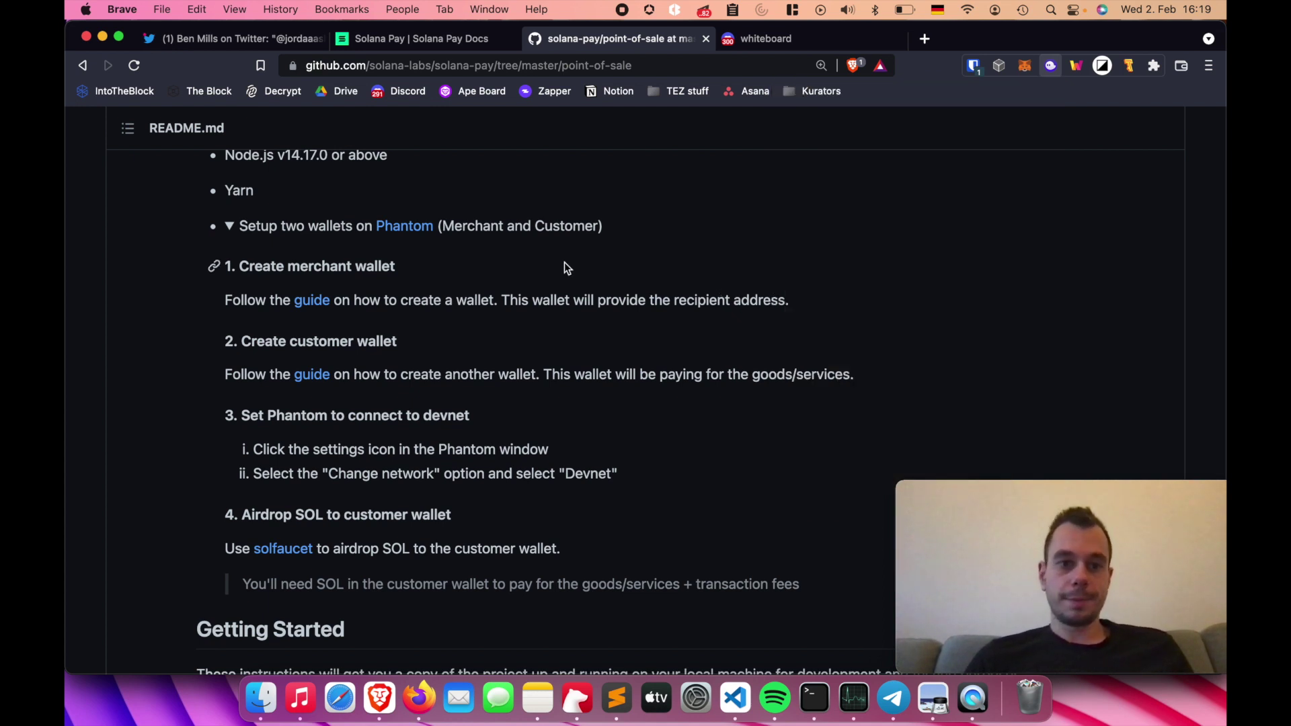
scroll(168, 303, "down", 1)
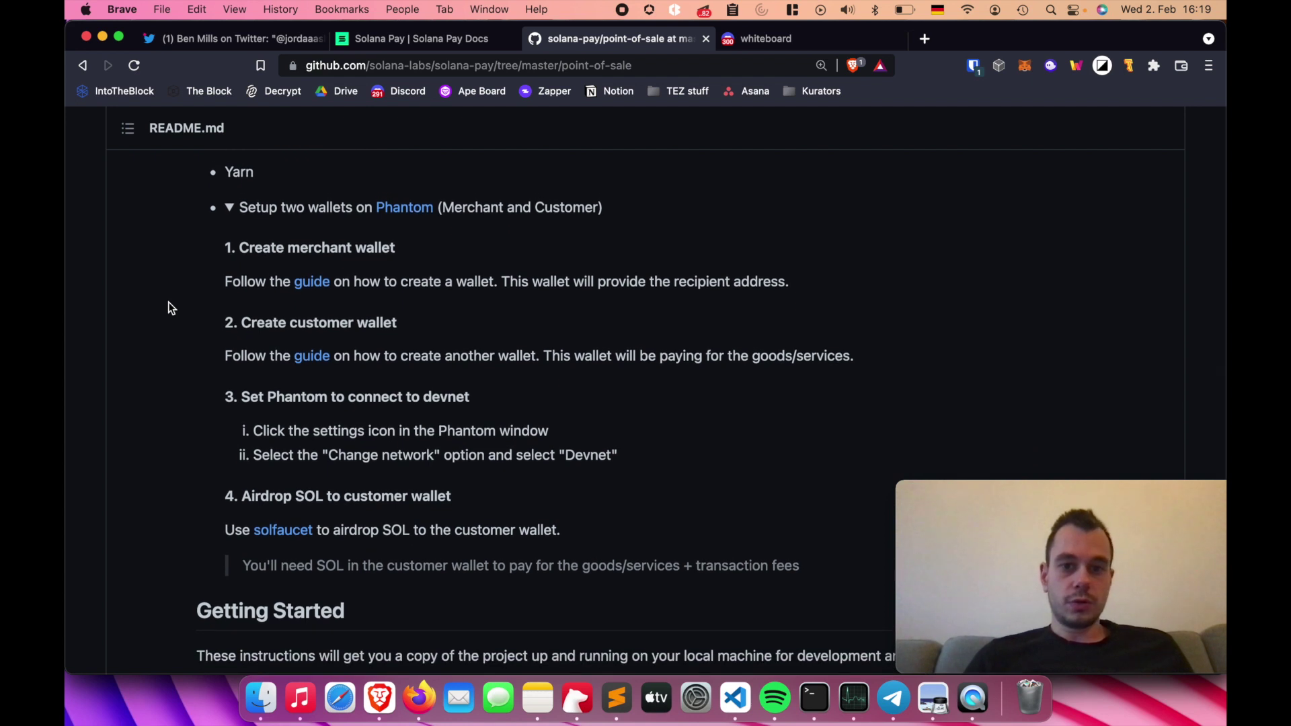
scroll(168, 301, "down", 1)
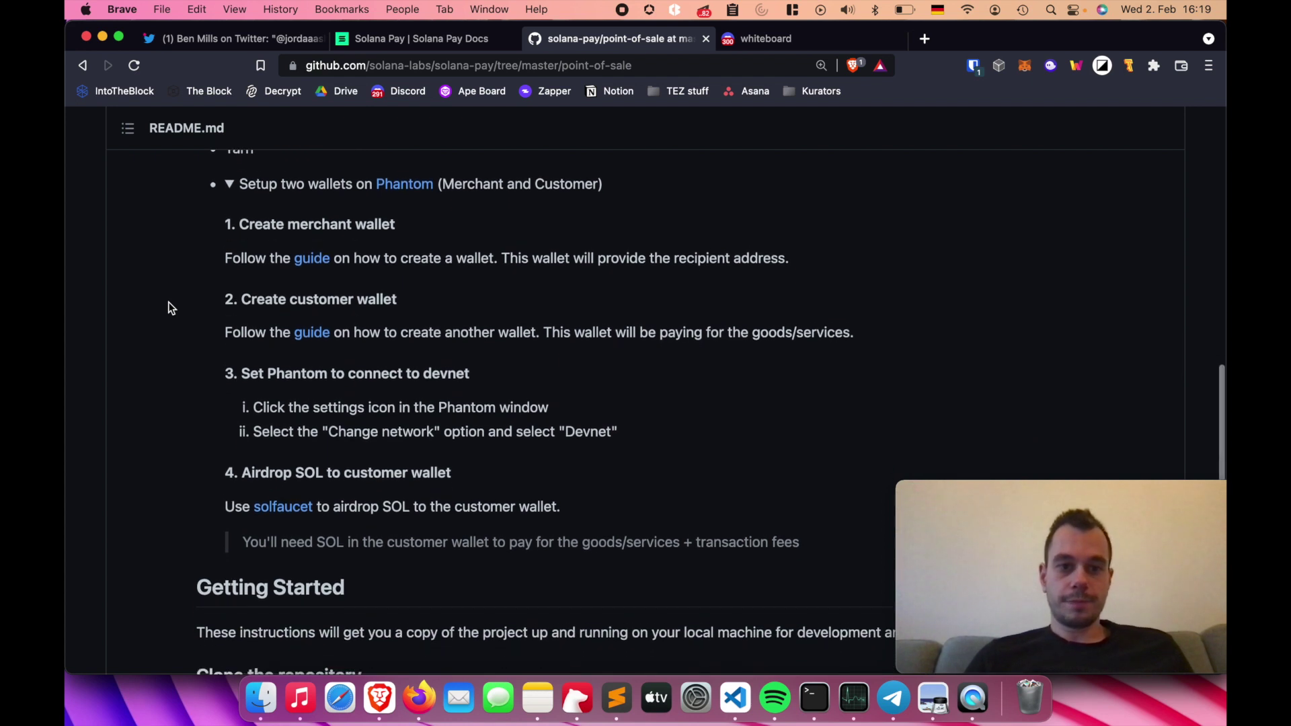
left_click(325, 259, "super")
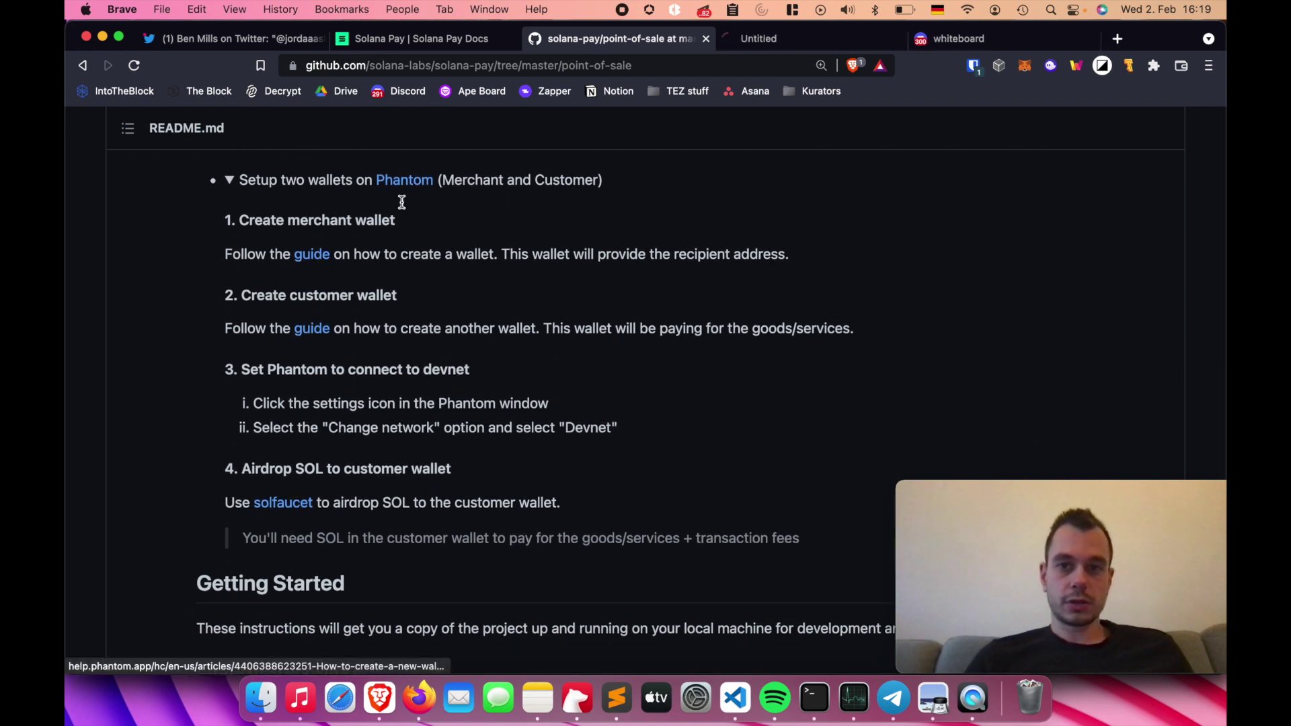
left_click(819, 38)
key("super+w")
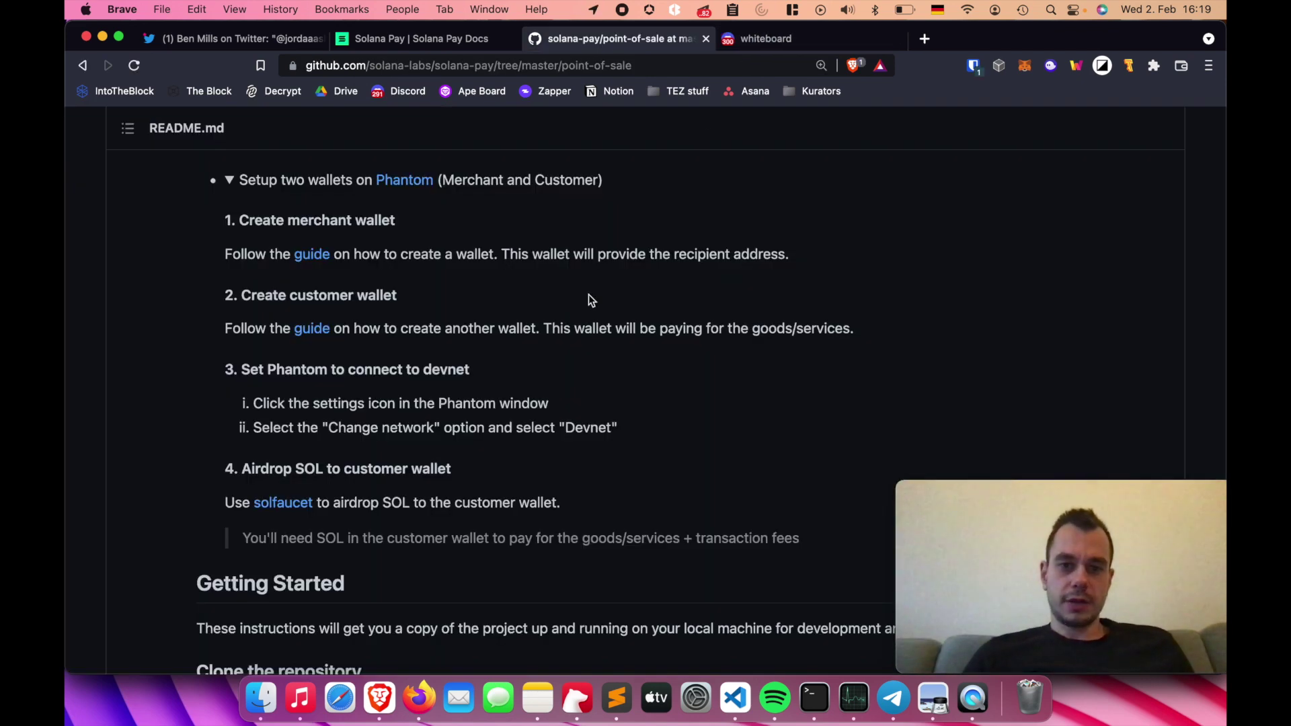
scroll(509, 346, "down", 3)
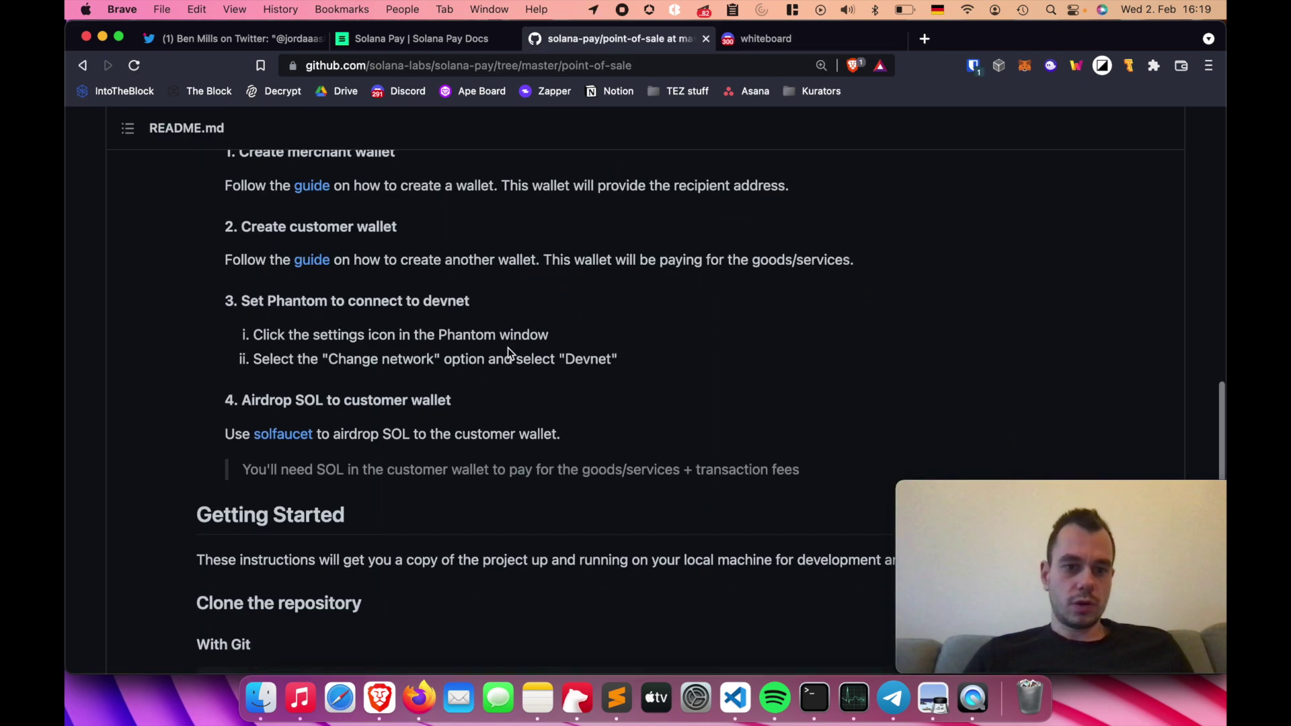
triple_click(400, 354)
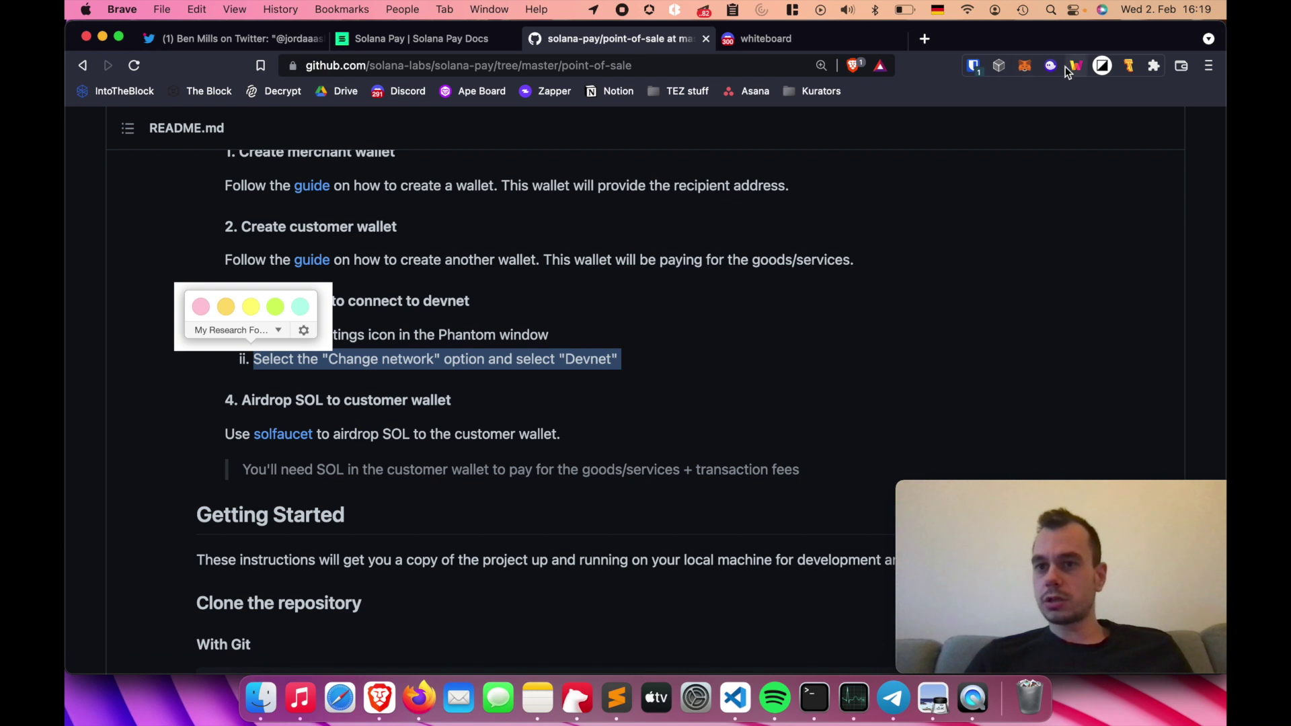
left_click(1051, 66)
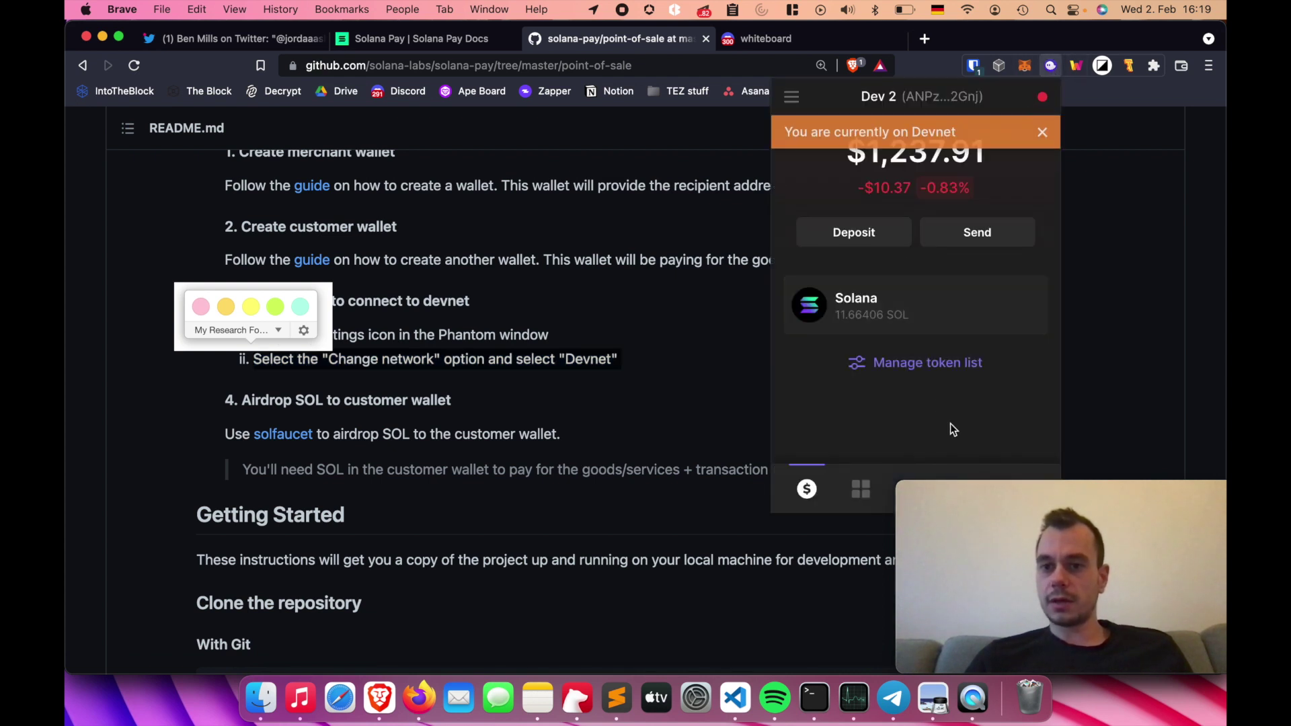
left_click_drag(1014, 494, 991, 539)
left_click(1024, 489)
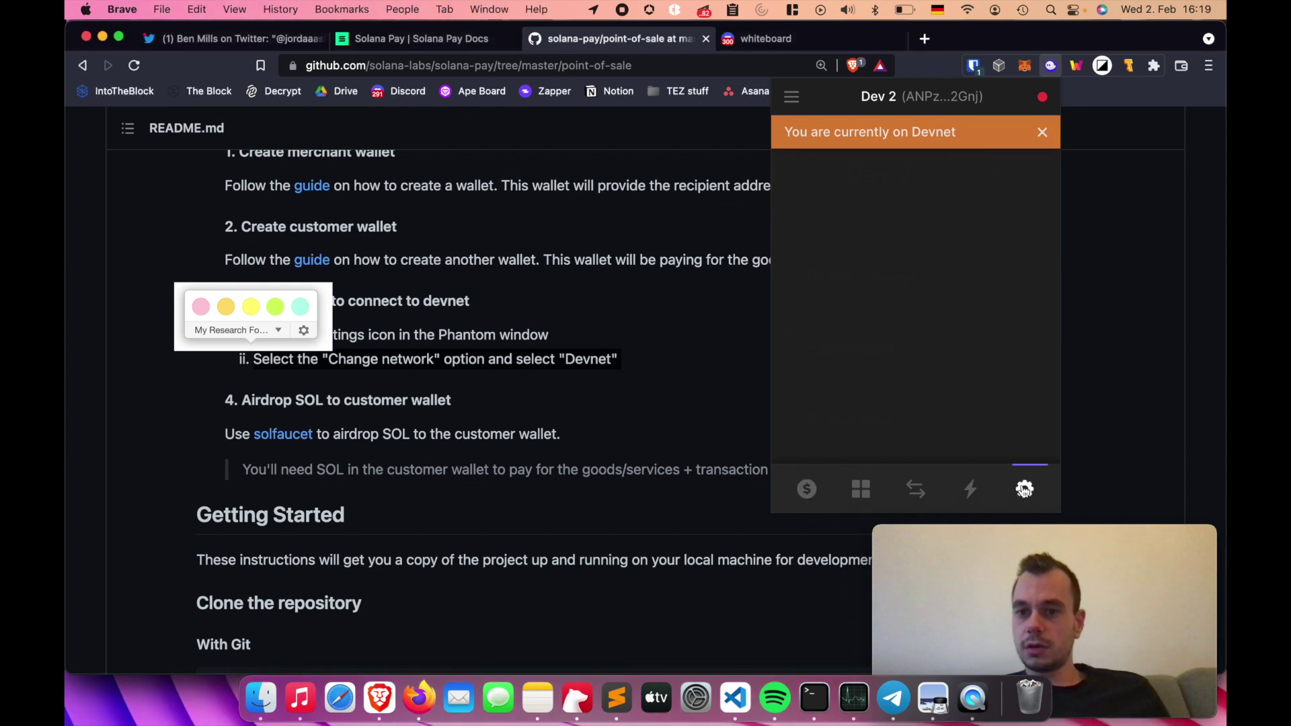
scroll(857, 366, "down", 5)
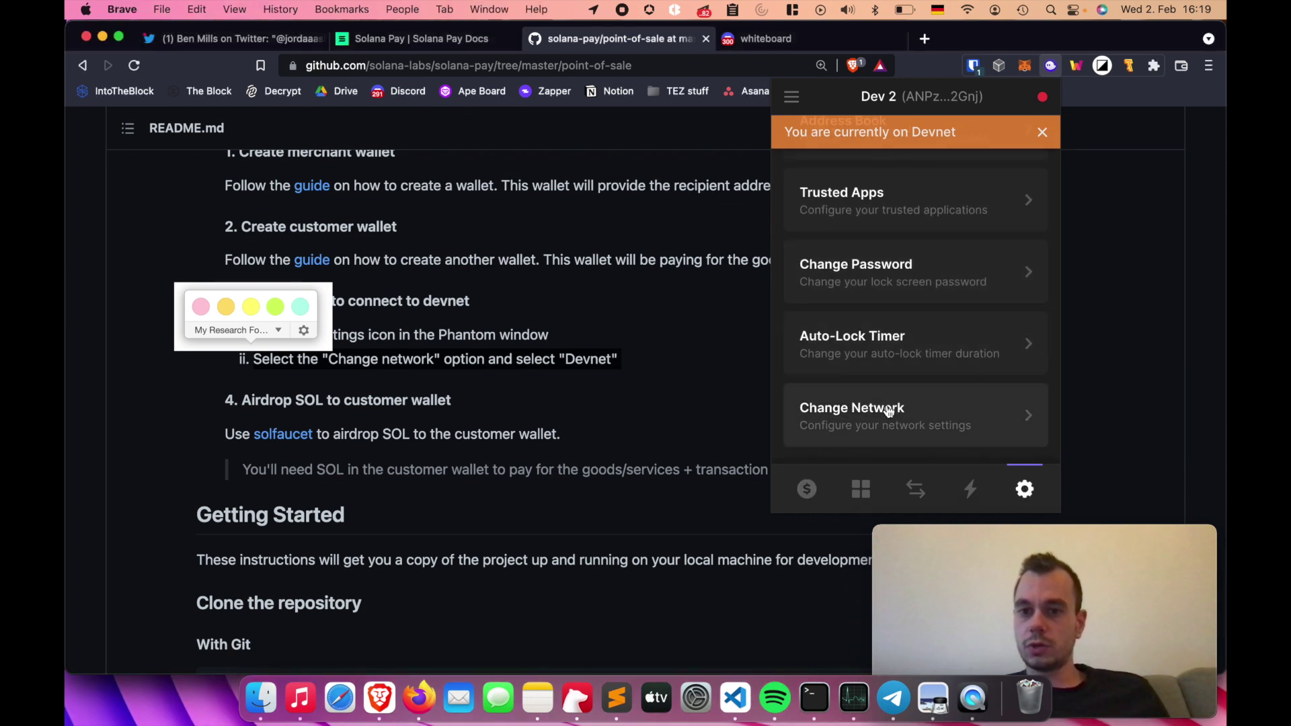
left_click(888, 411)
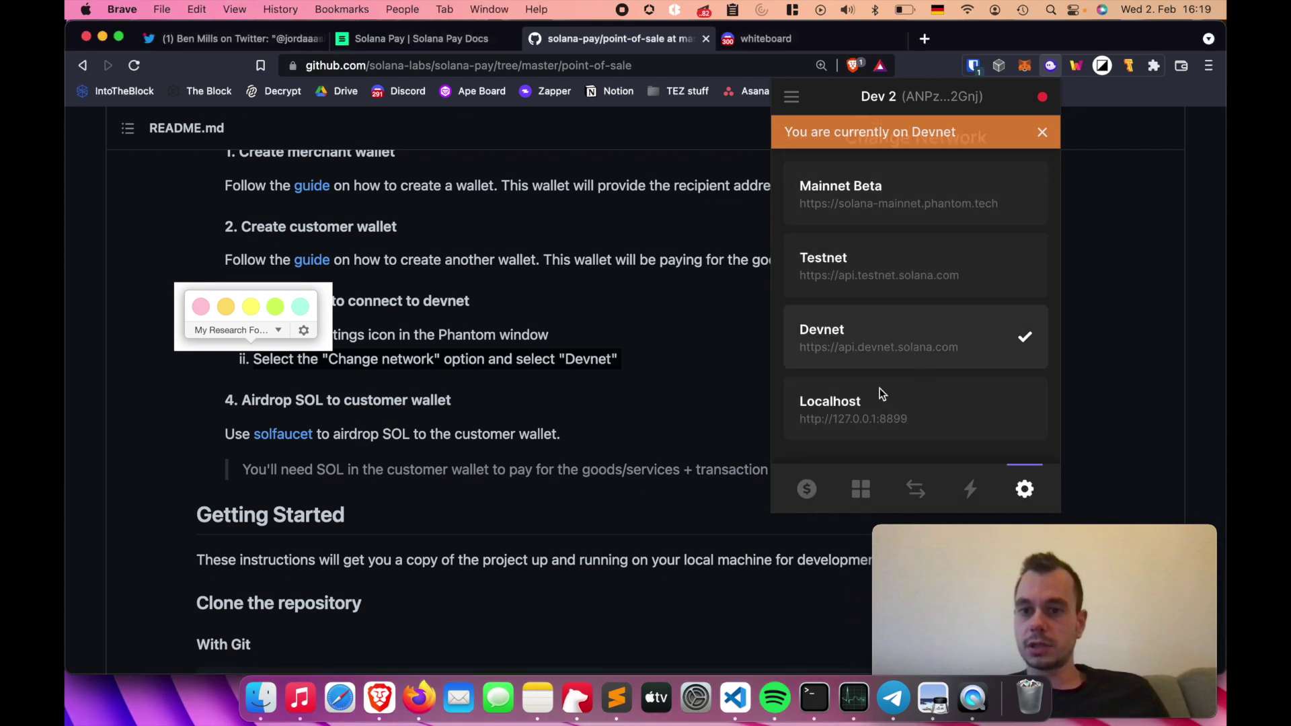
left_click(807, 489)
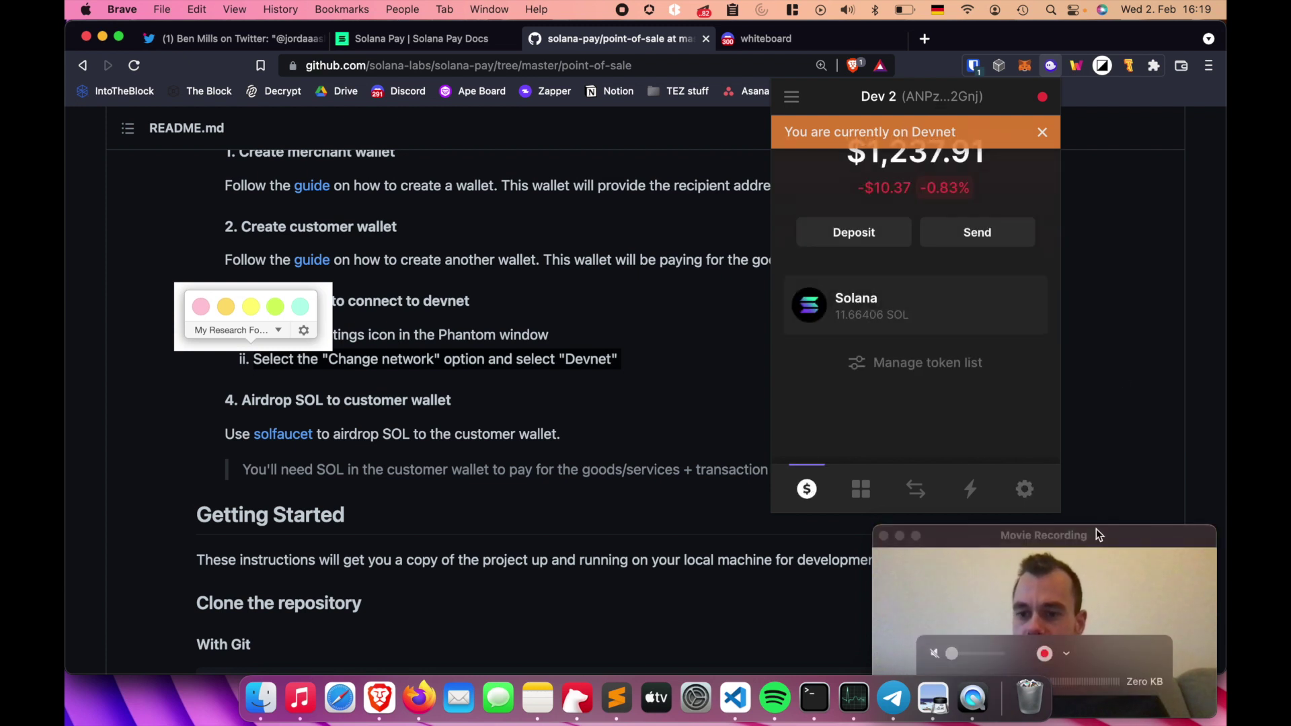
left_click_drag(1096, 530, 1107, 477)
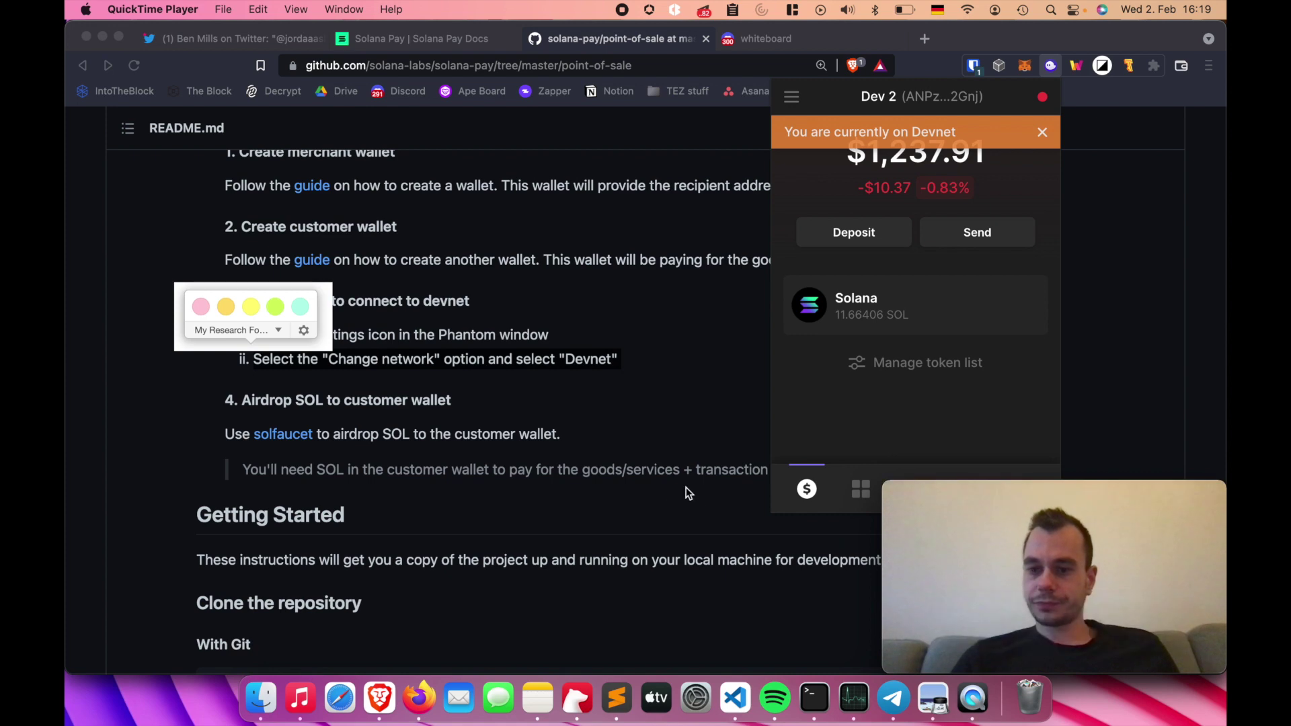
left_click(177, 428)
Step: Switch Phantom back to the Dev 1 account (0.10195 SOL on Devnet) and close the popup
scroll(173, 376, "down", 3)
left_click(172, 332)
scroll(172, 331, "down", 2)
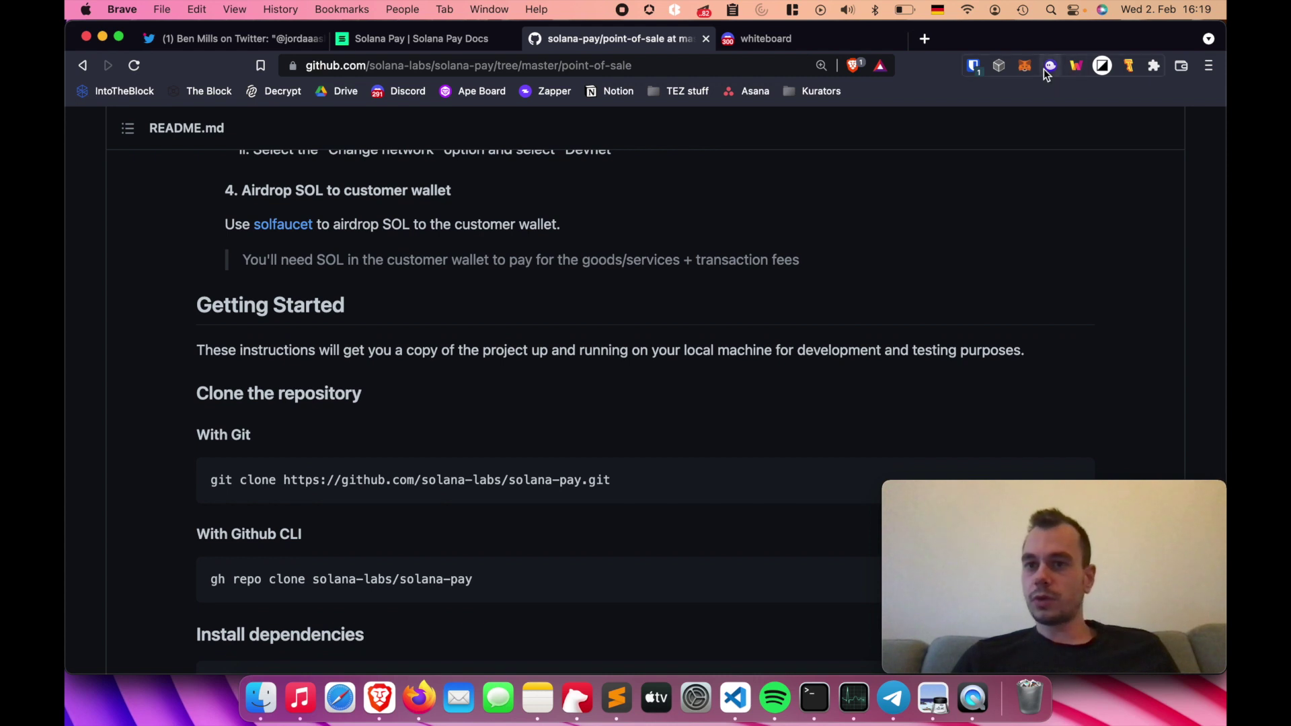
left_click(1044, 67)
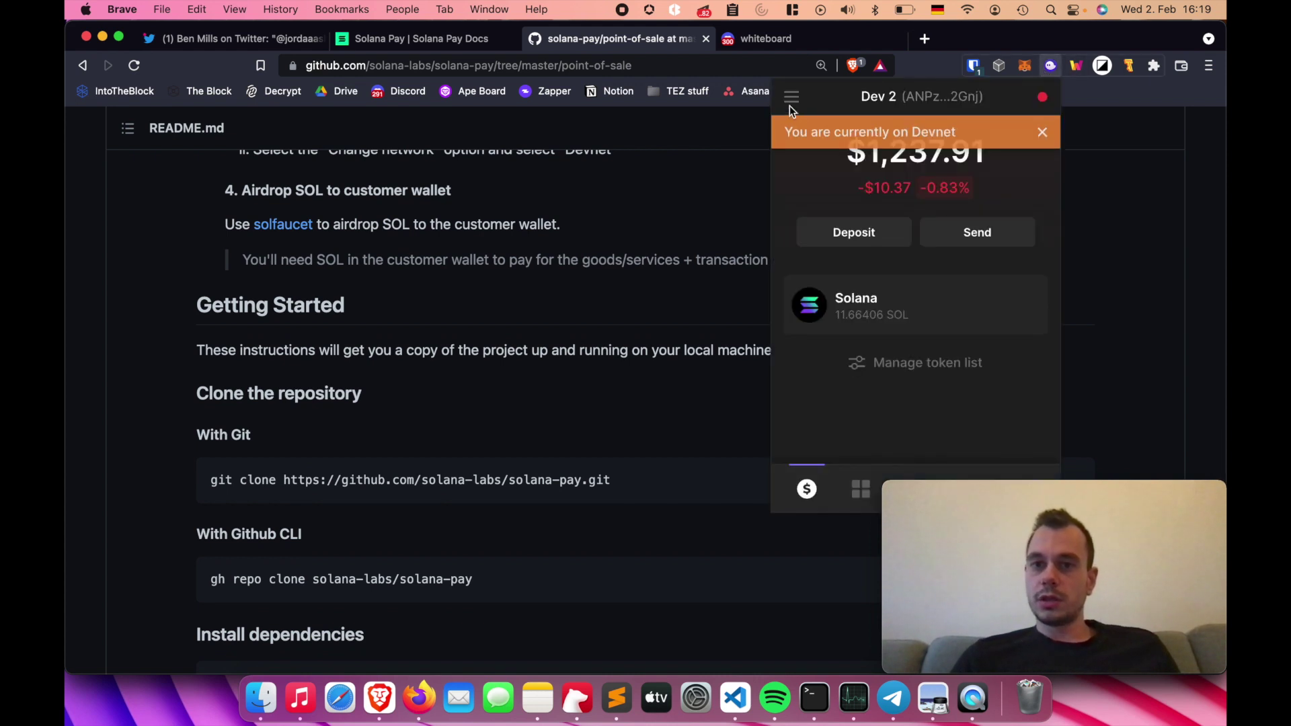
left_click(791, 96)
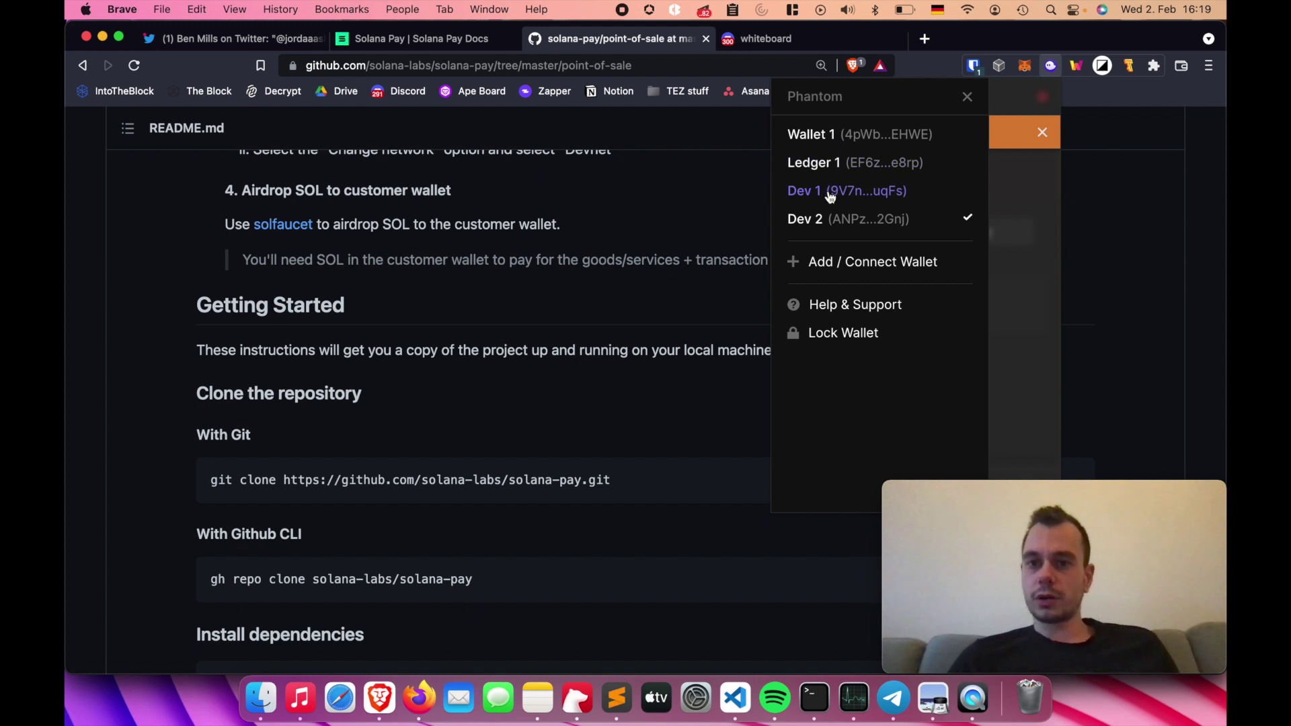
left_click(830, 195)
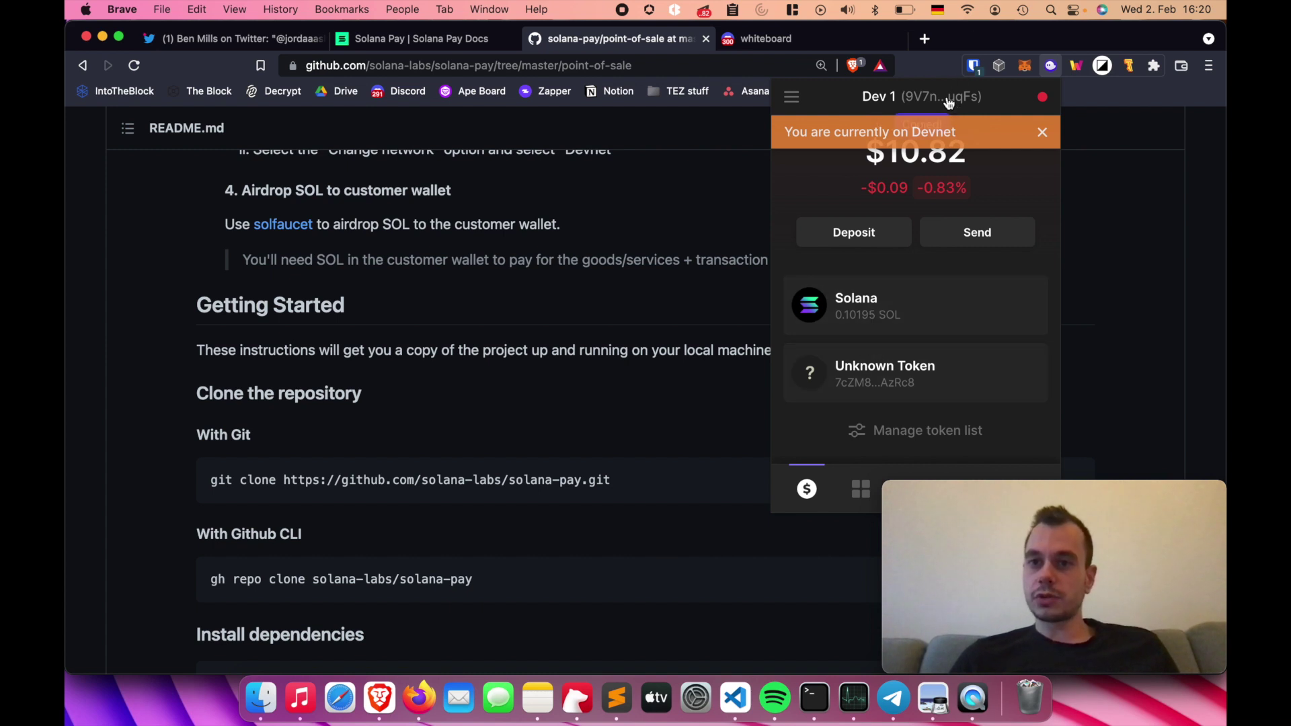
left_click(138, 329)
Step: Scroll the README to the Install dependencies and Start the local dev server sections
scroll(138, 328, "down", 3)
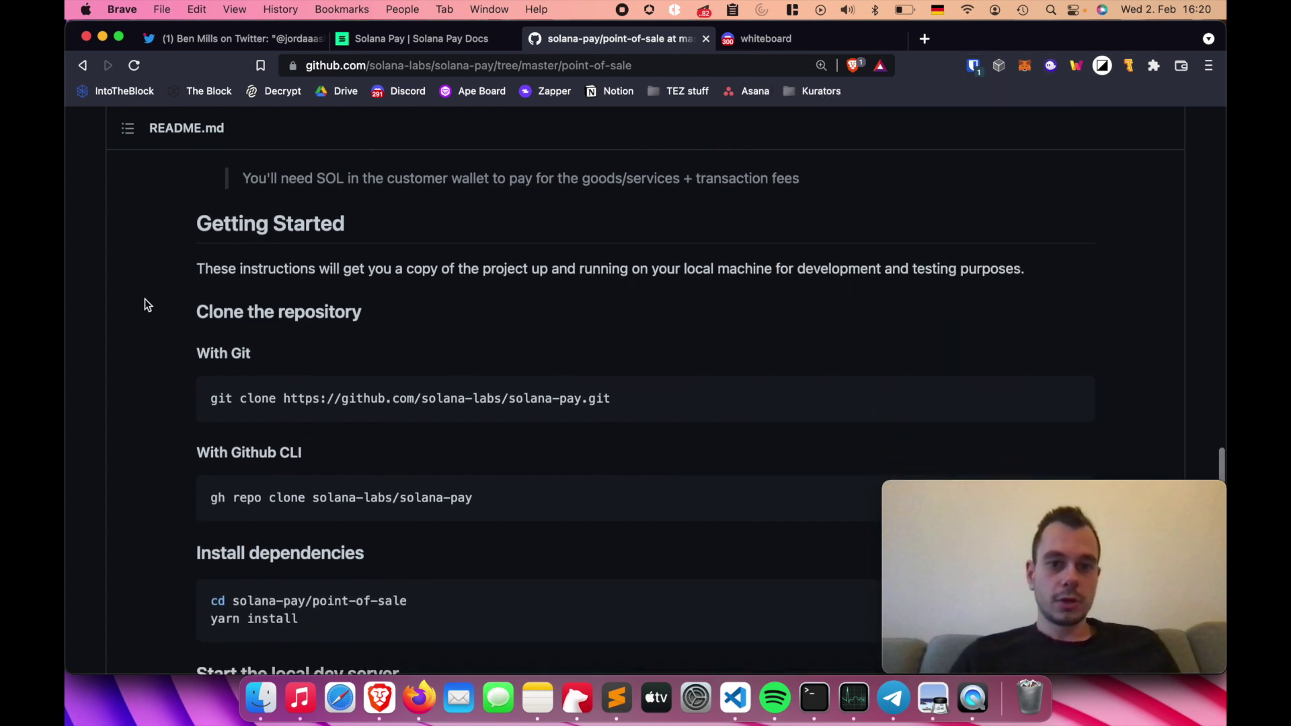
scroll(144, 299, "down", 5)
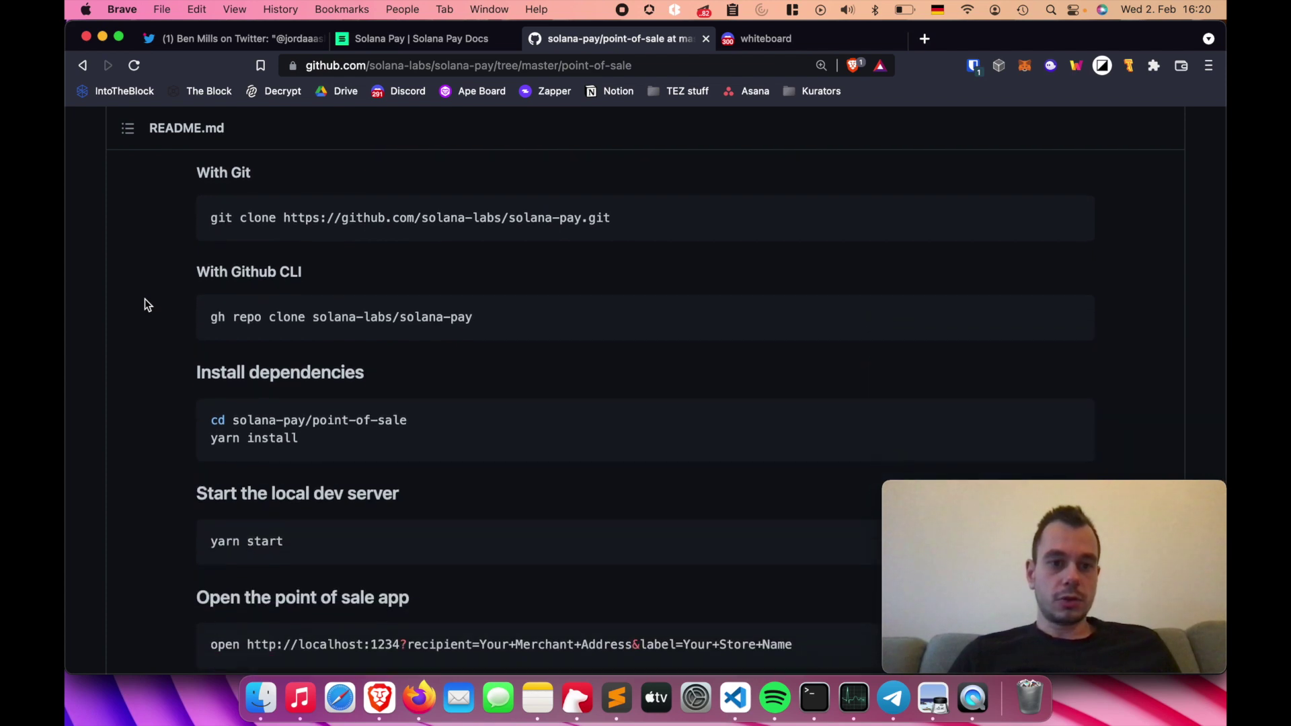
scroll(144, 298, "down", 4)
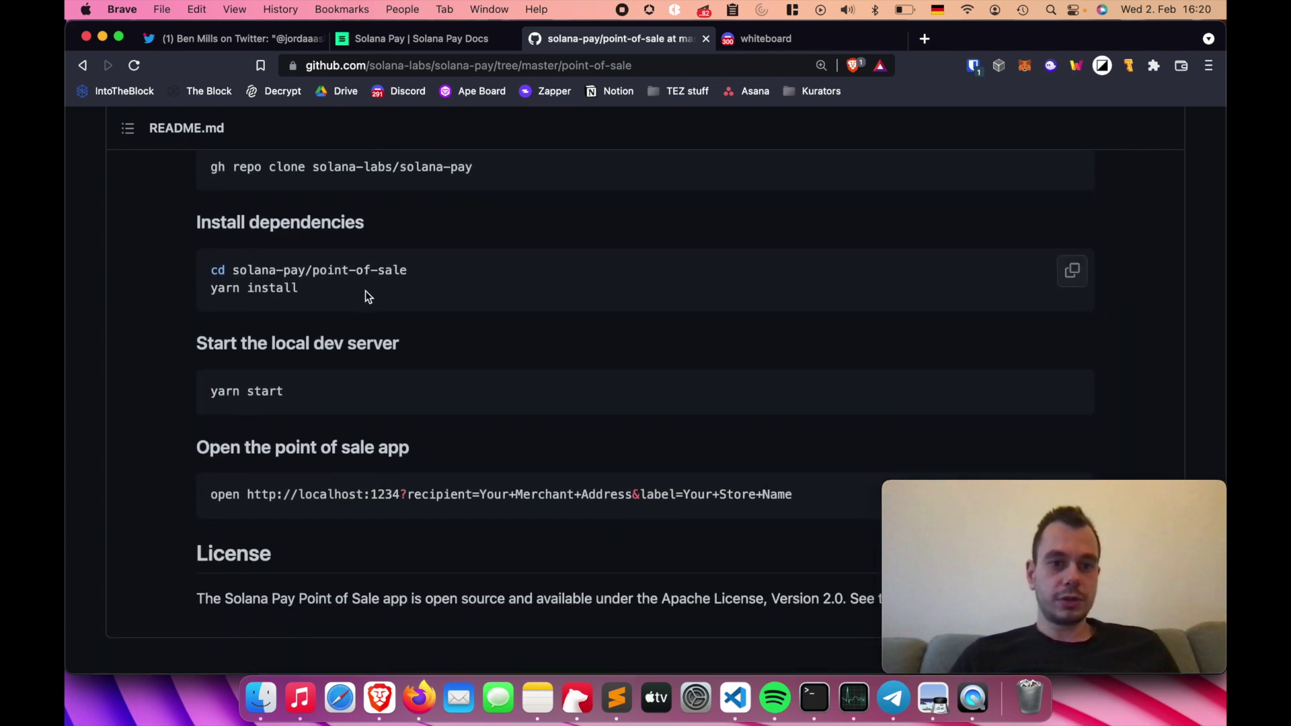
Step: Run yarn install inside the point-of-sale folder from a new VS Code terminal
key("super+Tab")
key("super+Tab")
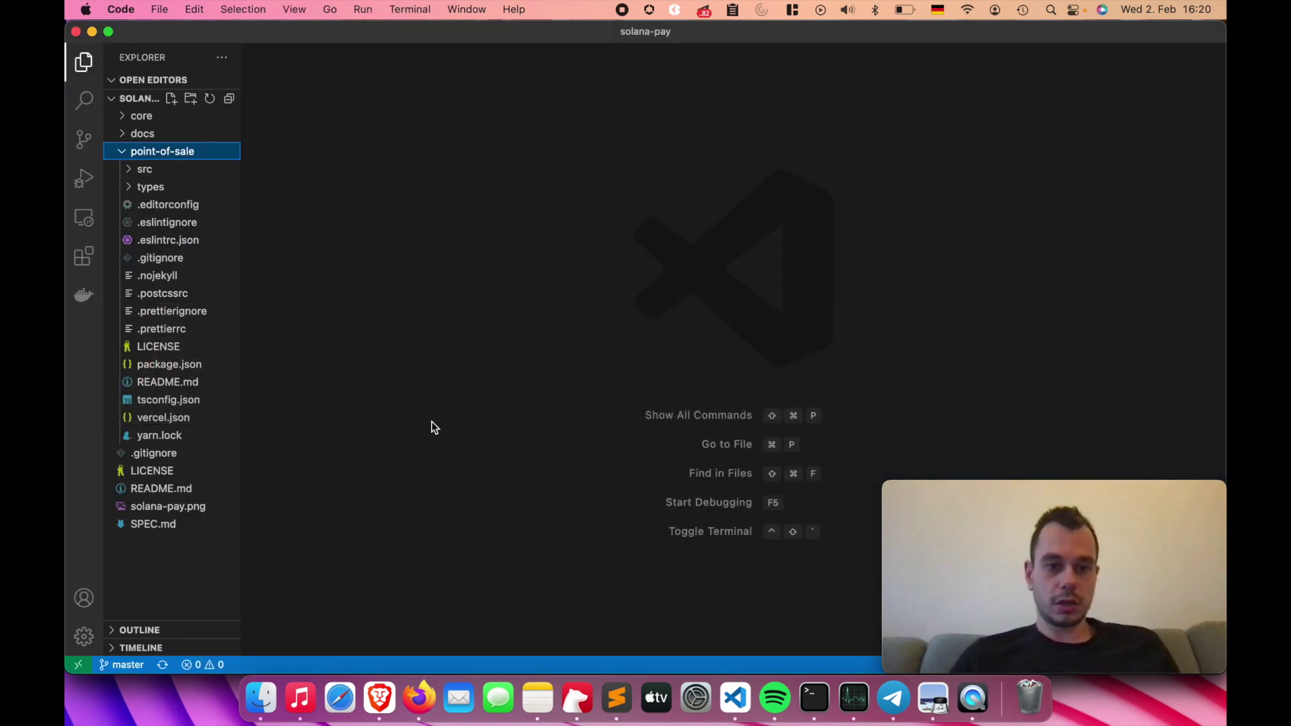
key("ctrl+shift+grave")
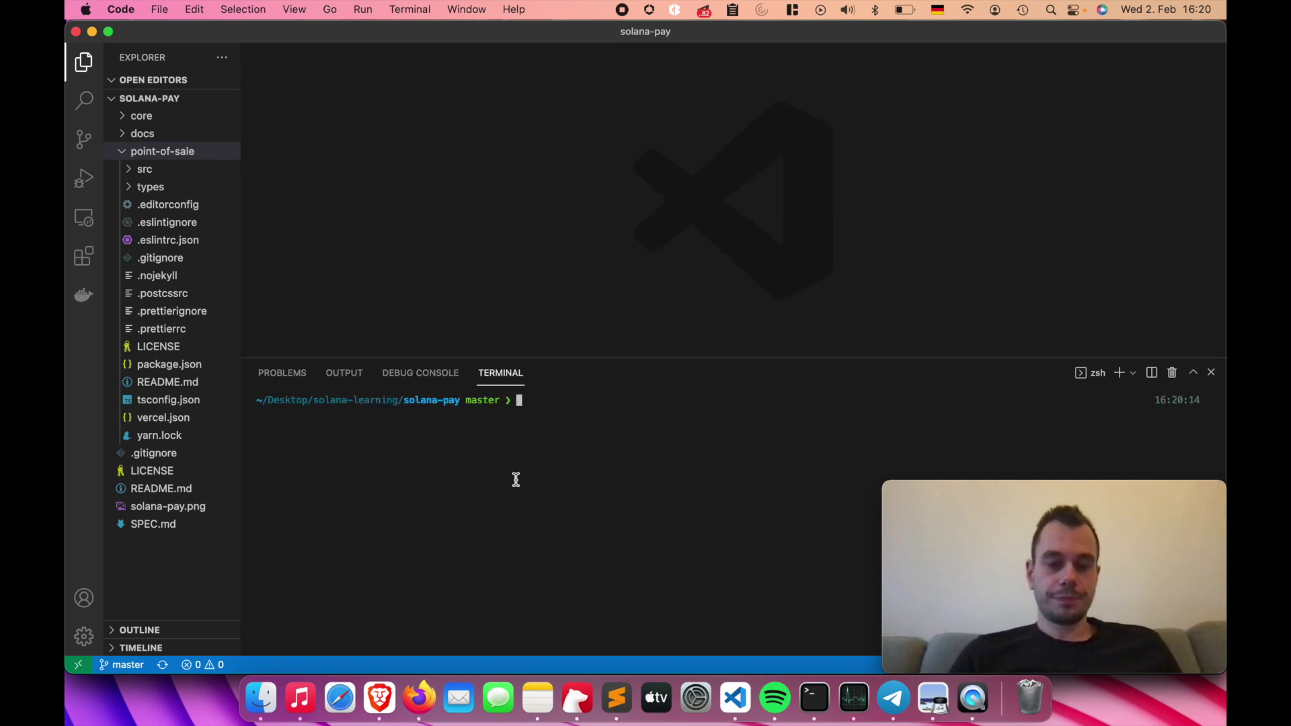
key("Return")
type("yarn")
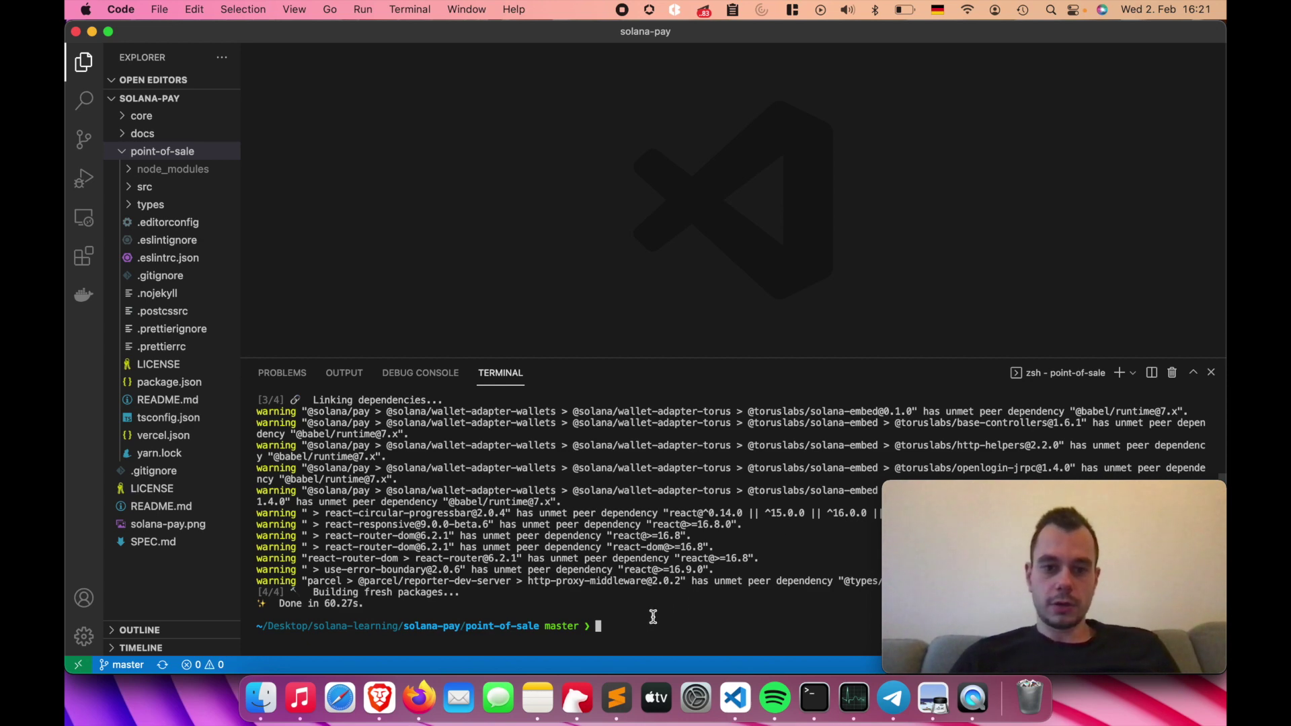
Step: Check the README's start command in the browser and return to VS Code
key("super+Tab")
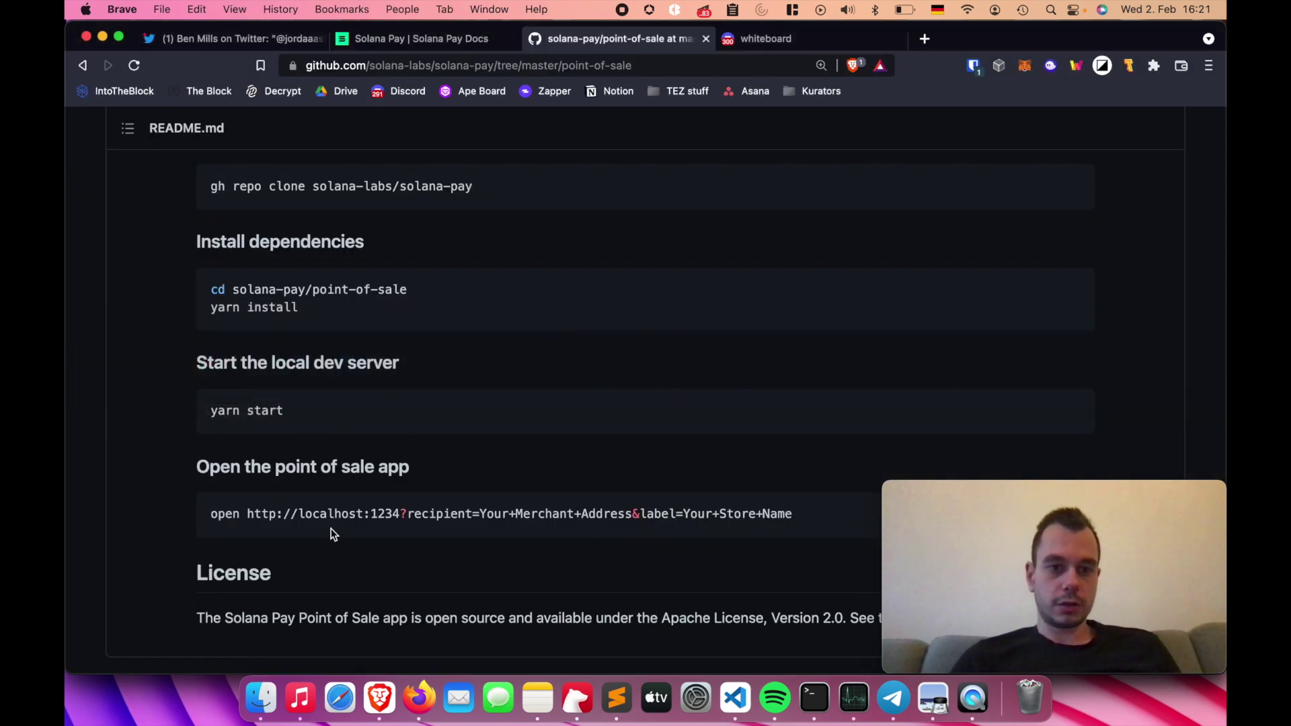
scroll(338, 522, "up", 3)
key("super+Tab")
Step: Run yarn start, review the missing 'stream-browserify' build error, and stop it with Ctrl+C
type("yarn start")
key("Return")
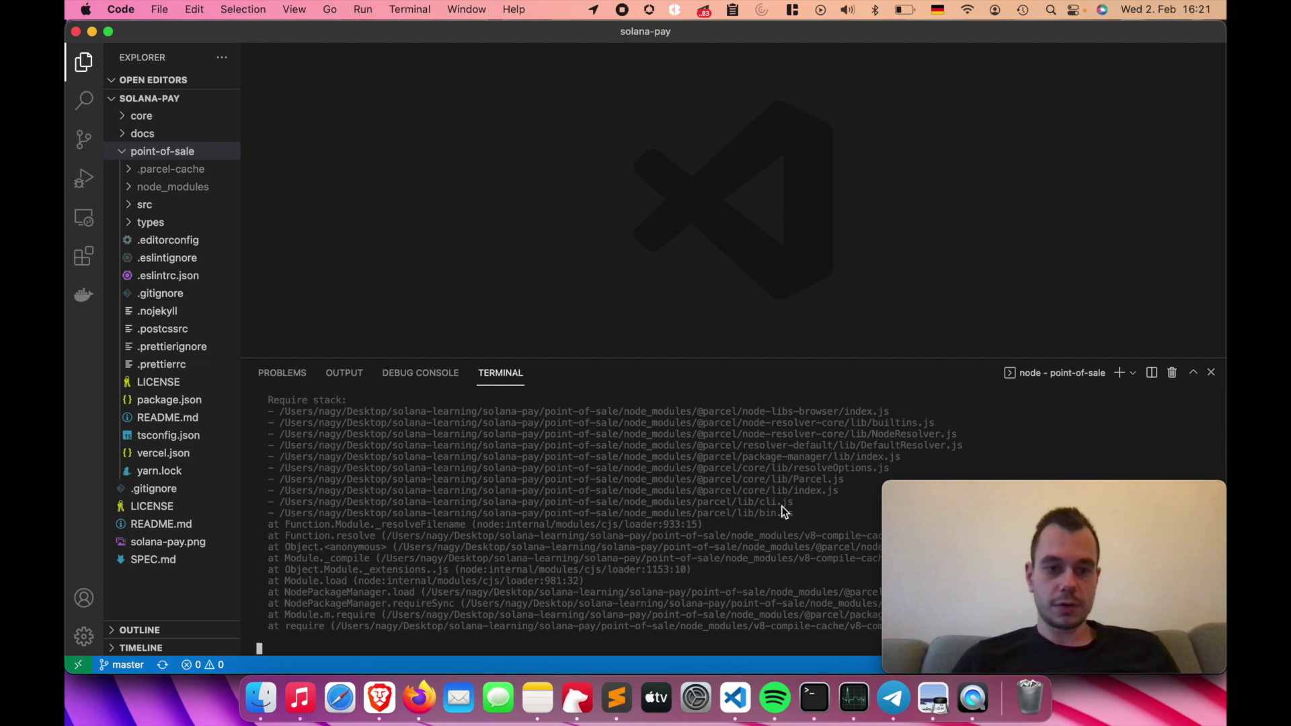
scroll(784, 512, "up", 10)
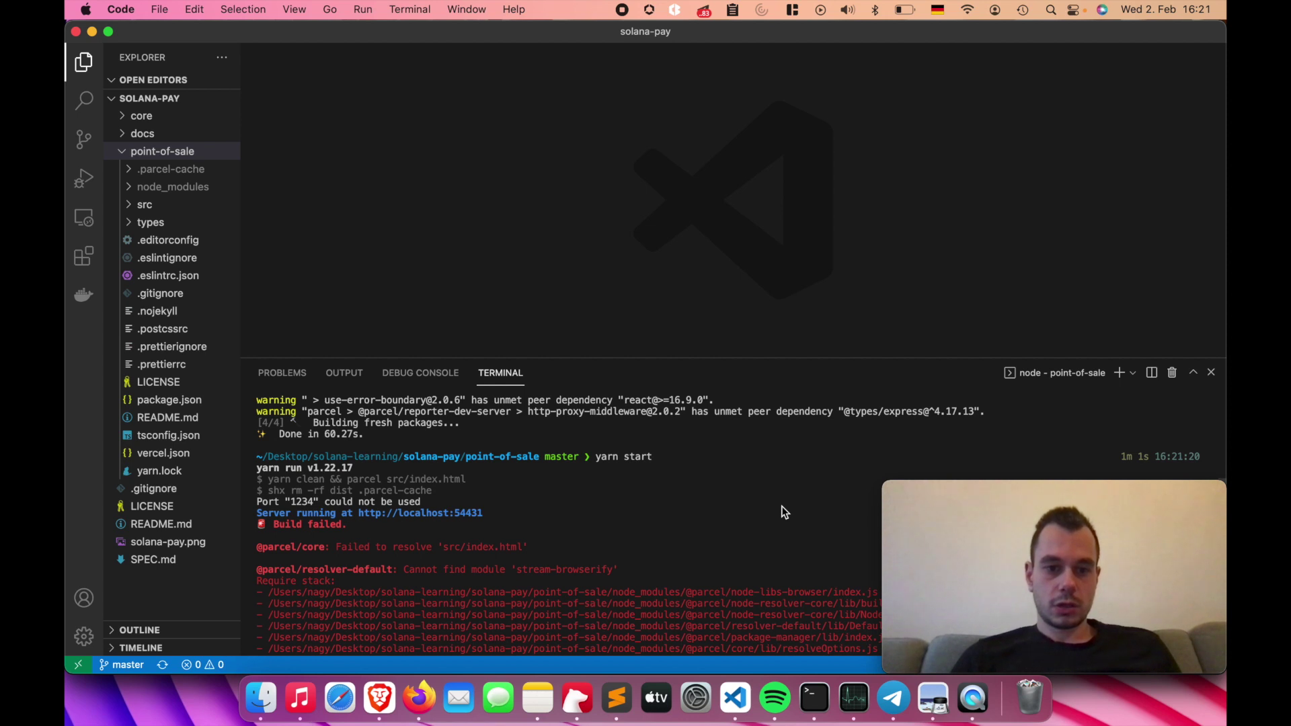
scroll(784, 513, "down", 1)
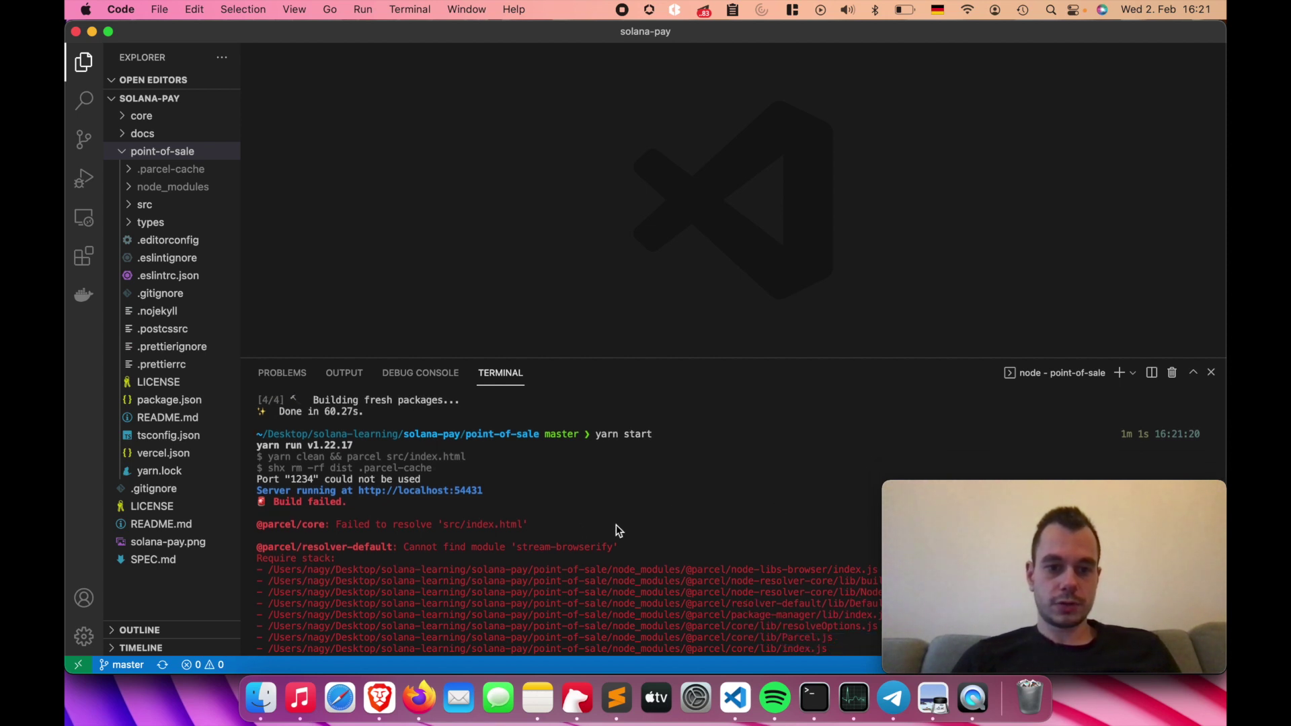
scroll(615, 526, "up", 1)
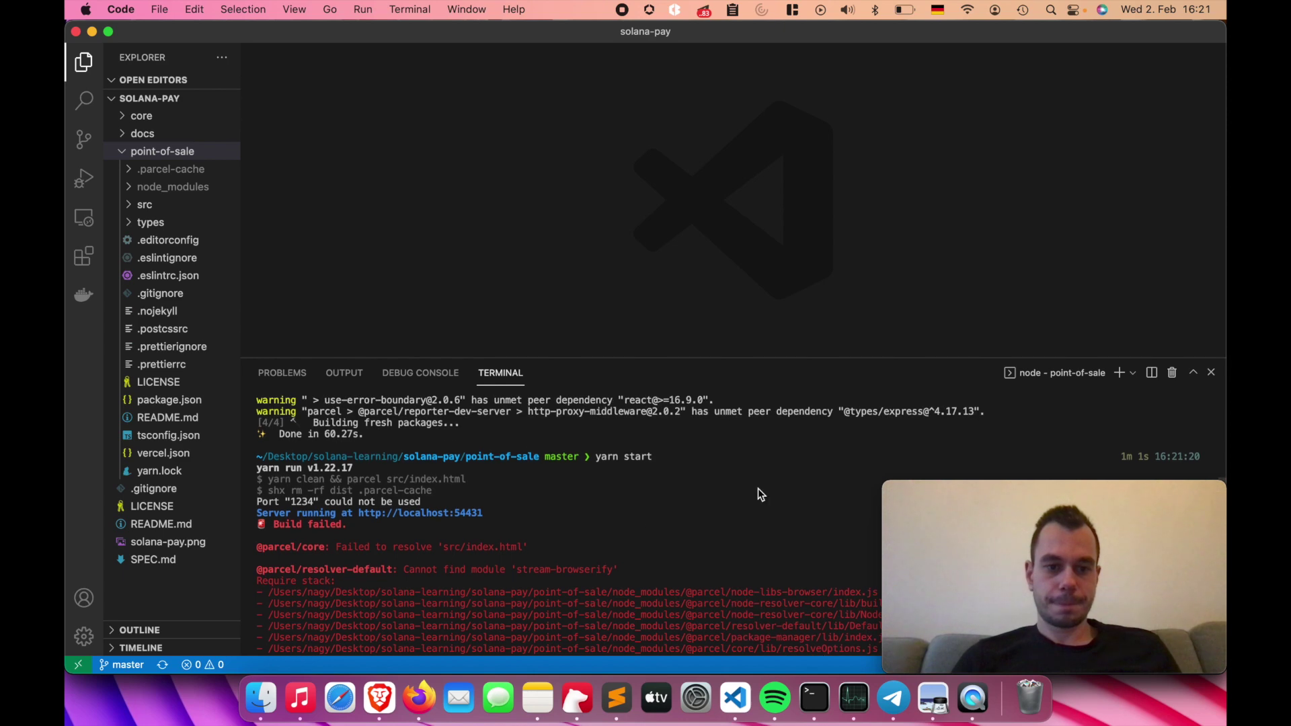
key("ctrl+c")
Step: Reinstall the project dependencies with npm install
type("np")
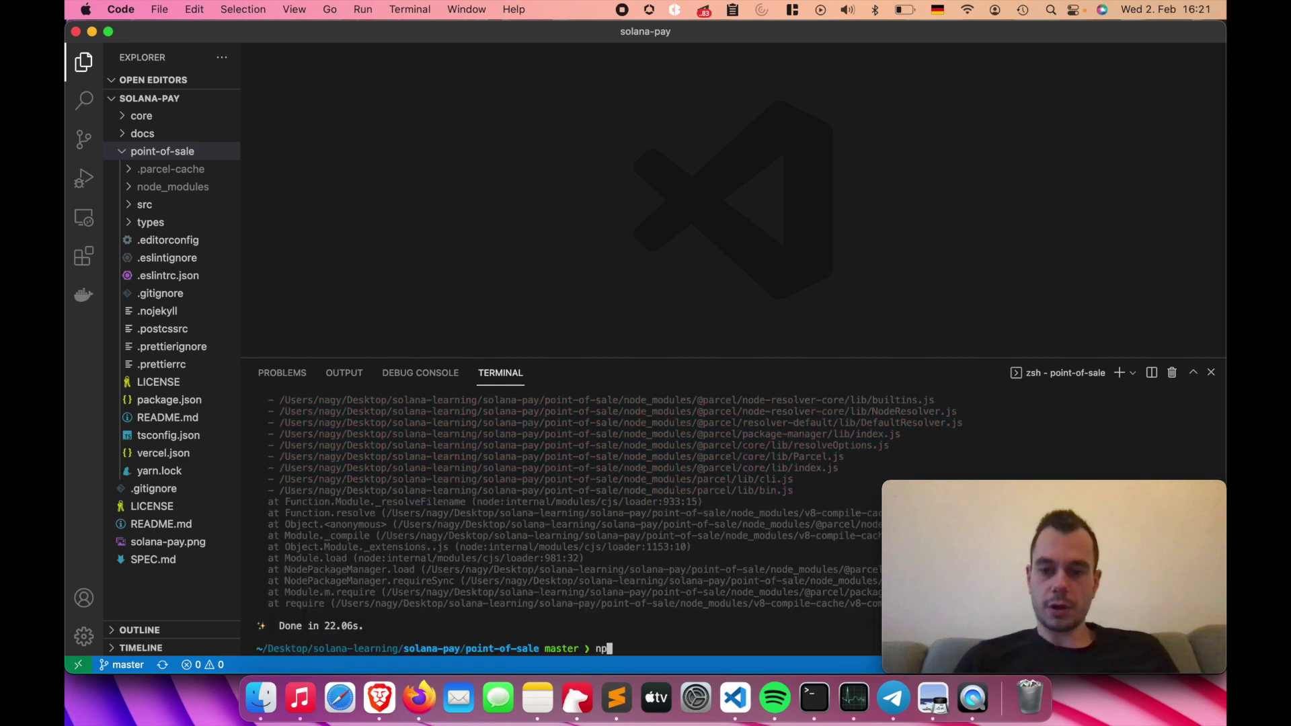
type("m install")
key("Return")
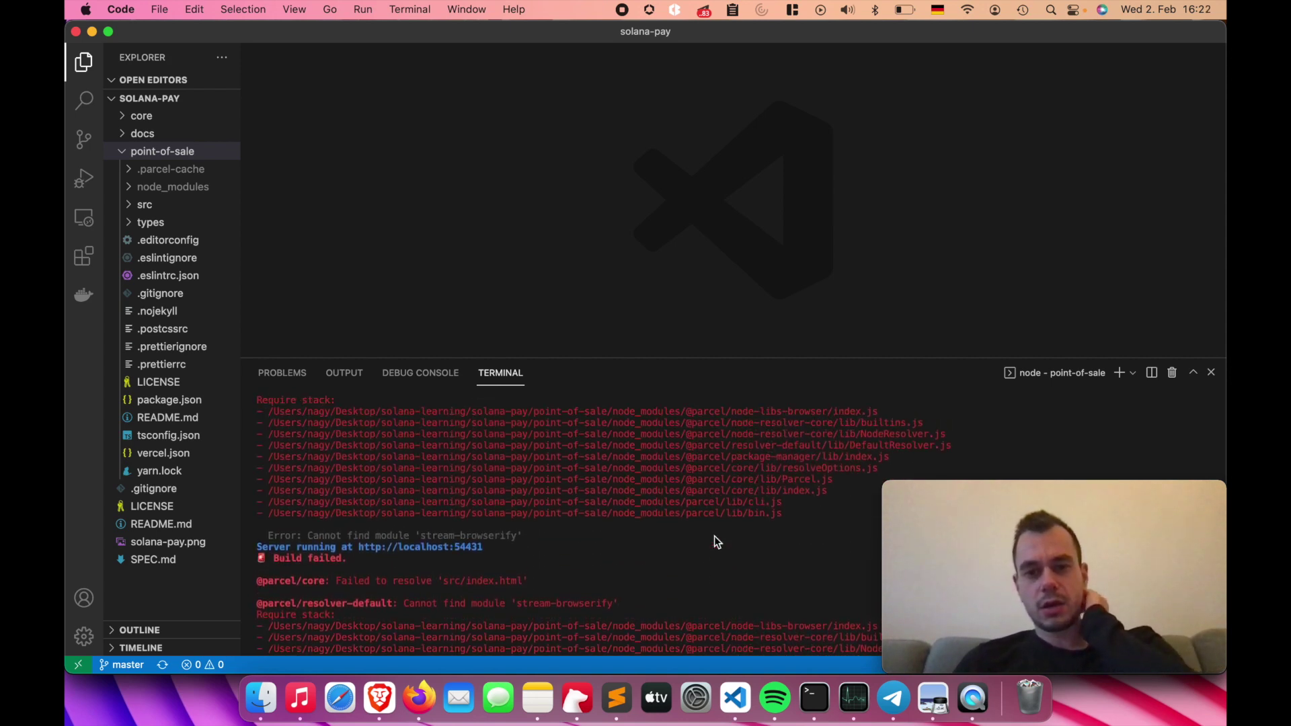
scroll(714, 535, "up", 5)
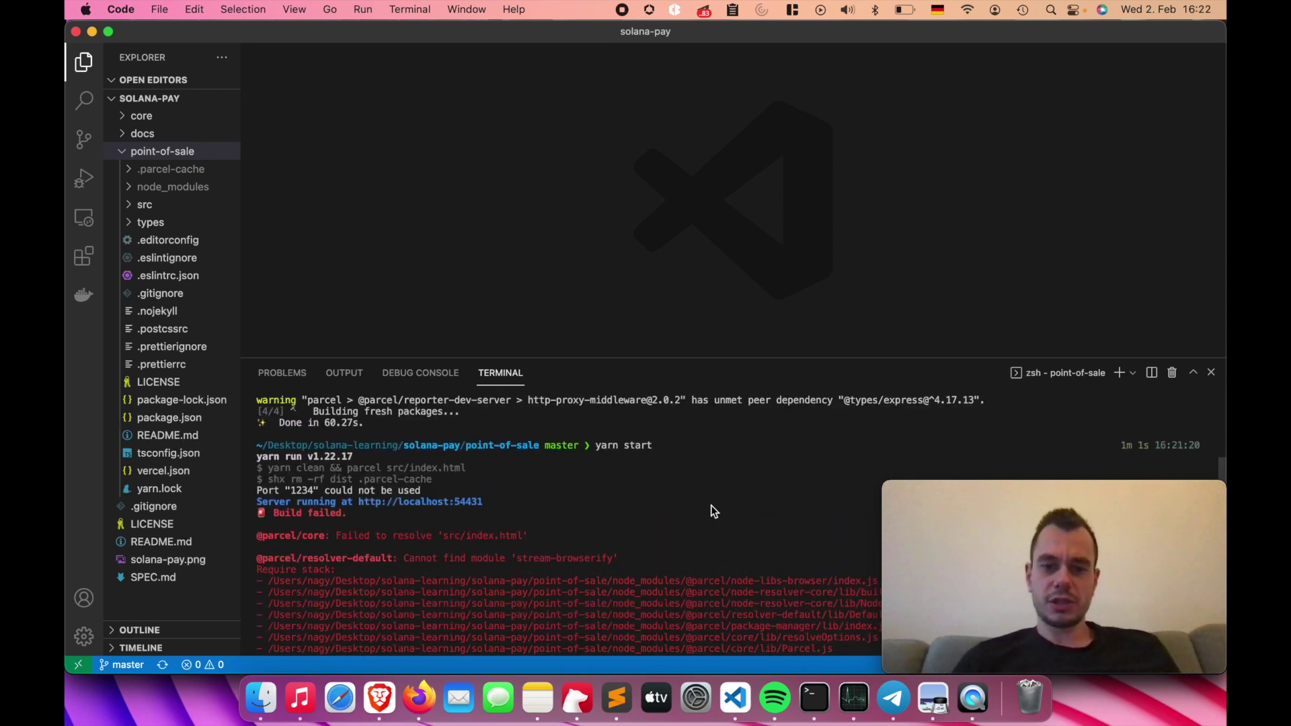
scroll(712, 509, "down", 5)
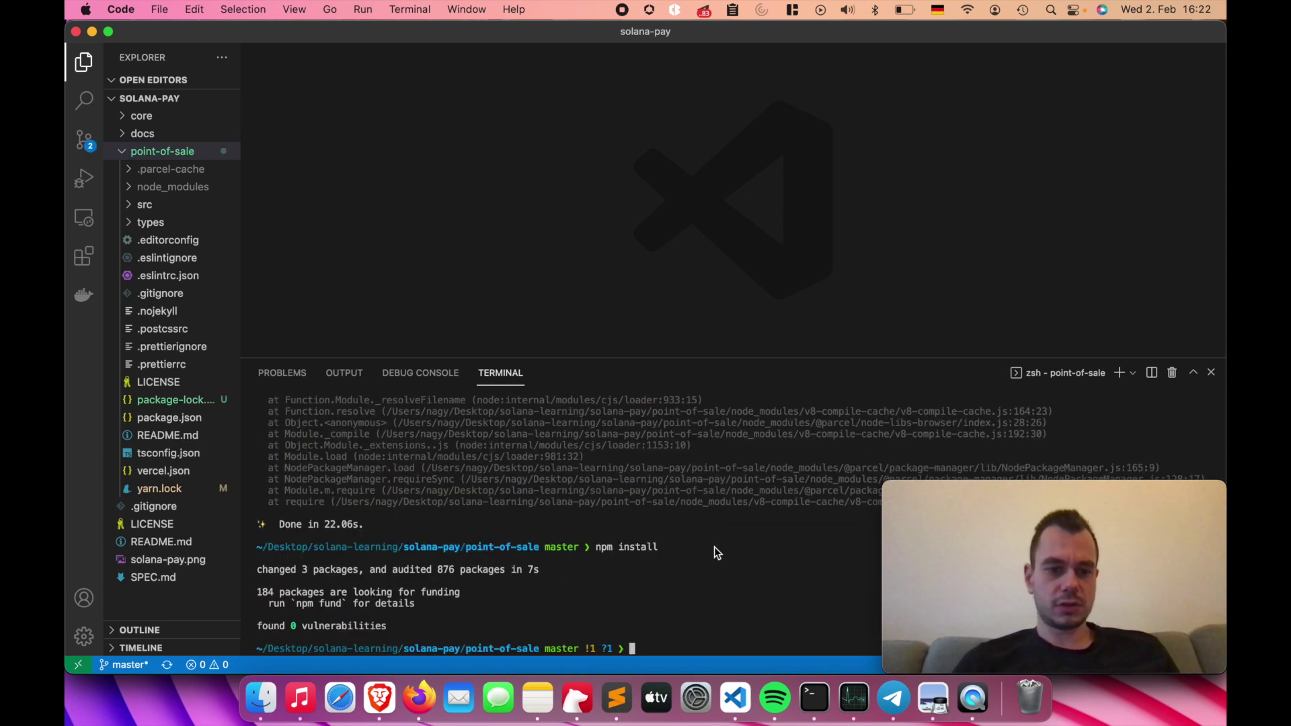
Step: Run yarn start again and scroll through the still-failing build output
type("yarn start")
key("Return")
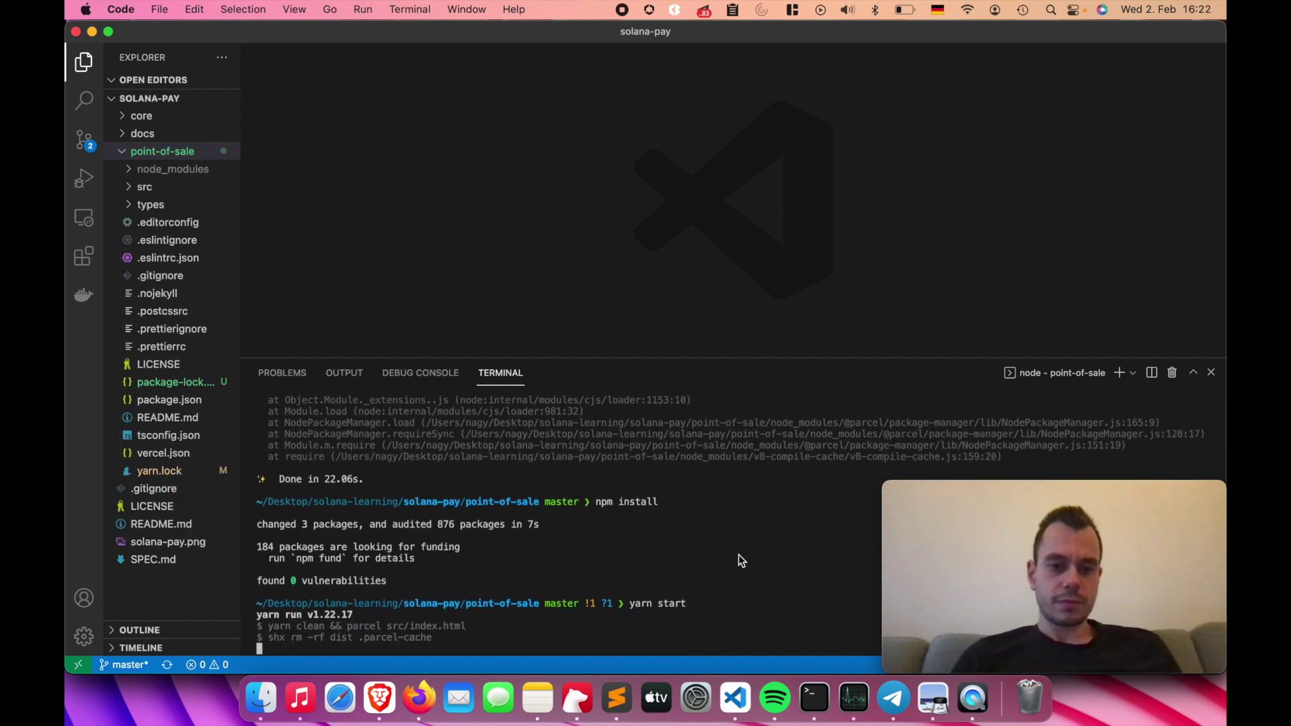
scroll(738, 554, "up", 15)
scroll(713, 559, "down", 1)
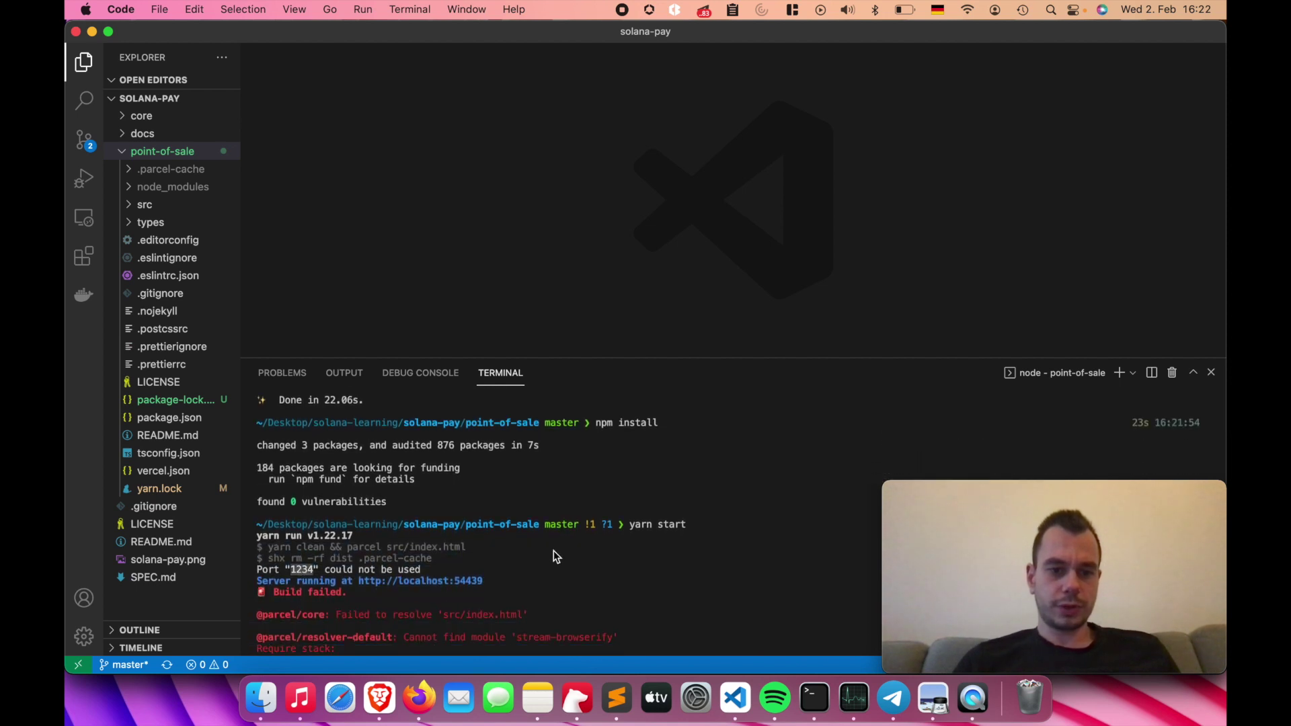
scroll(605, 550, "down", 2)
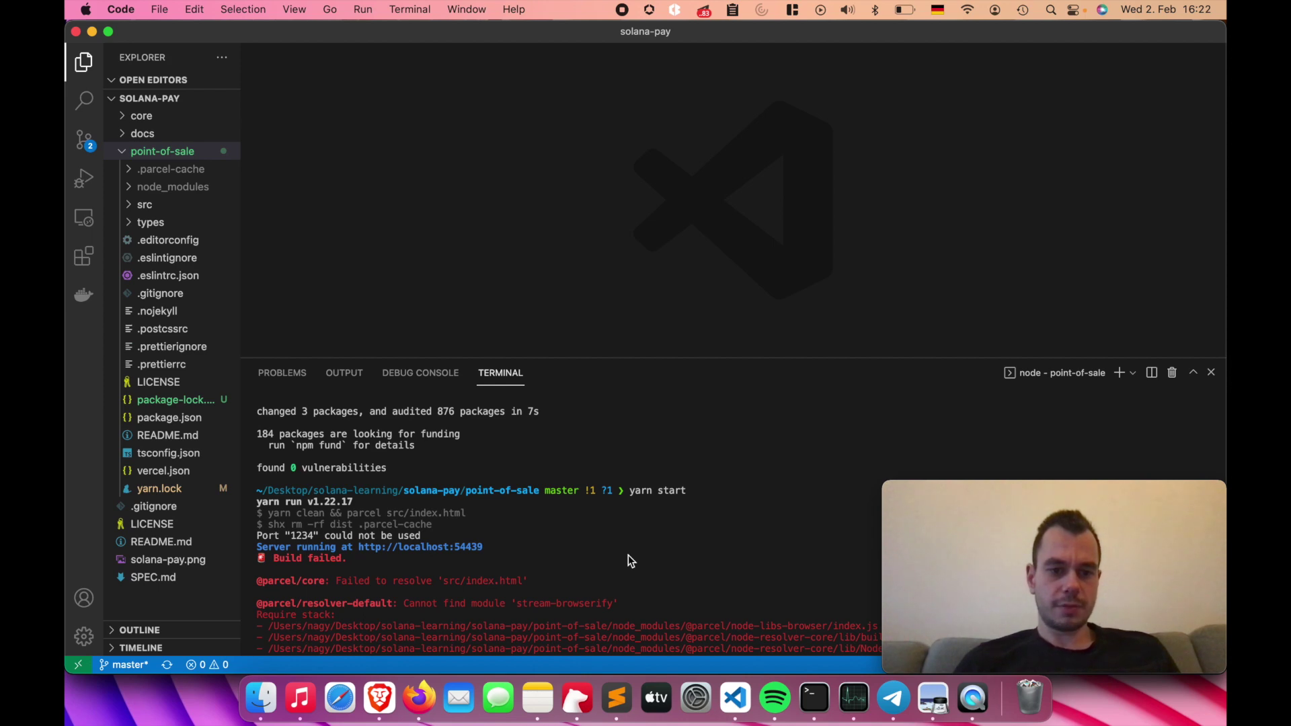
scroll(627, 555, "down", 1)
Step: Review the Parcel build errors for the local app in Brave, then select the missing module name stream-browserify in the editor
left_click(434, 526, "super")
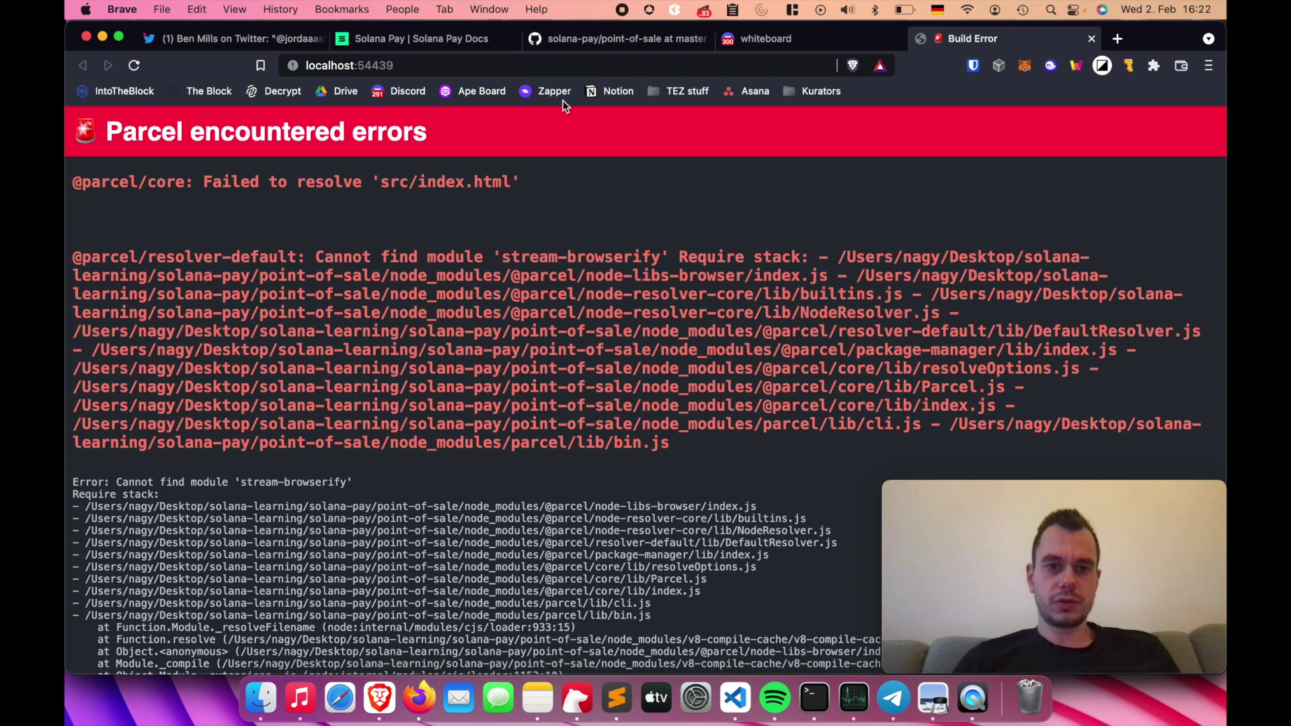
scroll(565, 220, "down", 1)
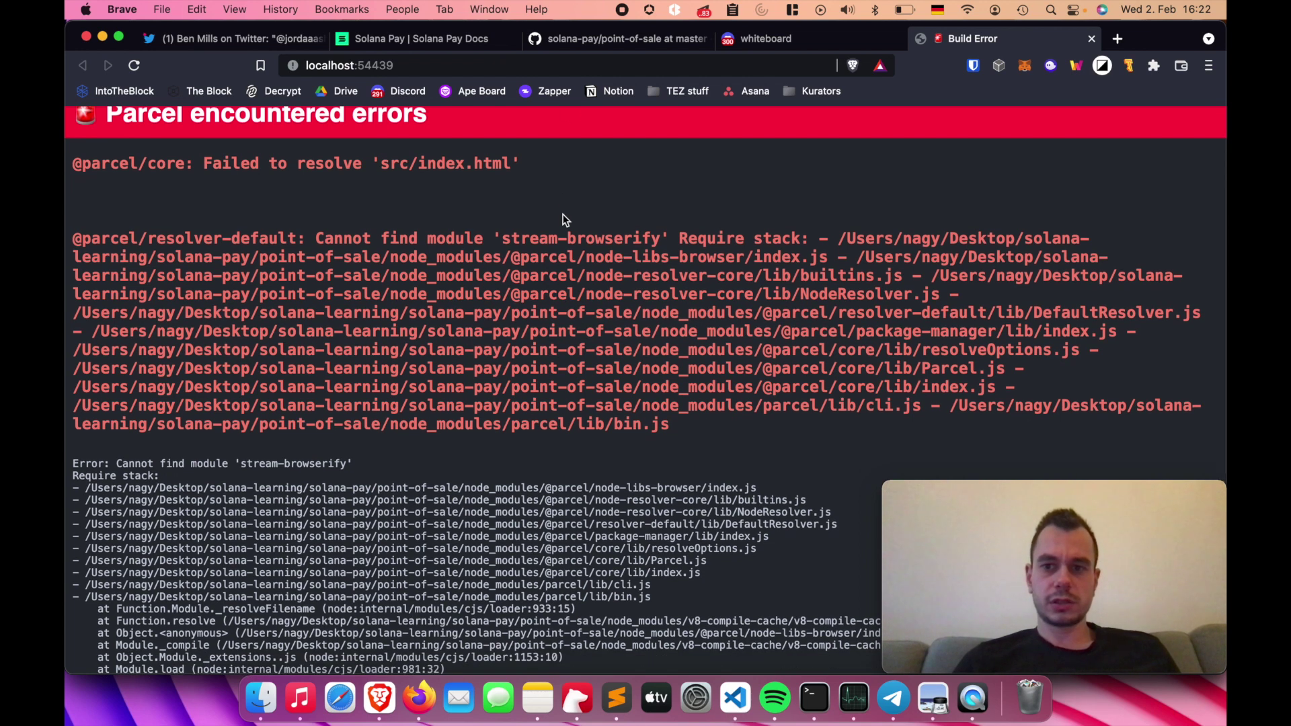
scroll(564, 220, "down", 1)
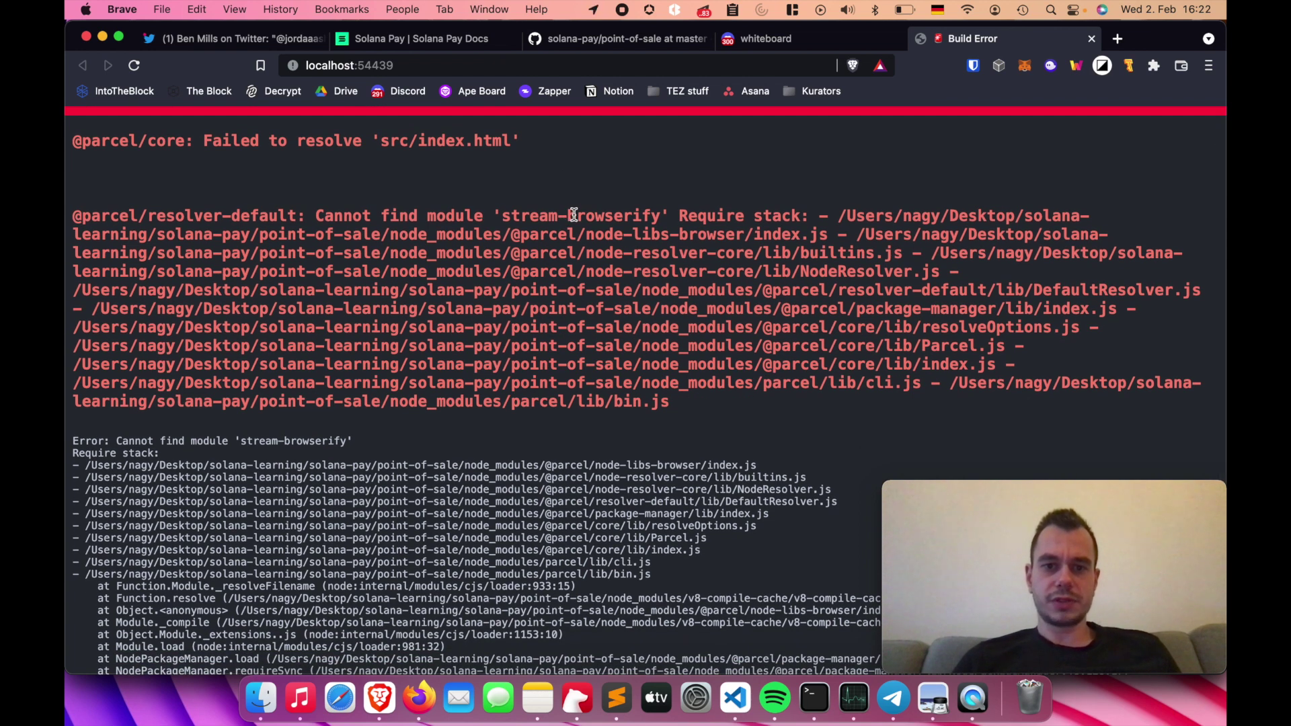
scroll(573, 214, "down", 2)
key("super+Tab")
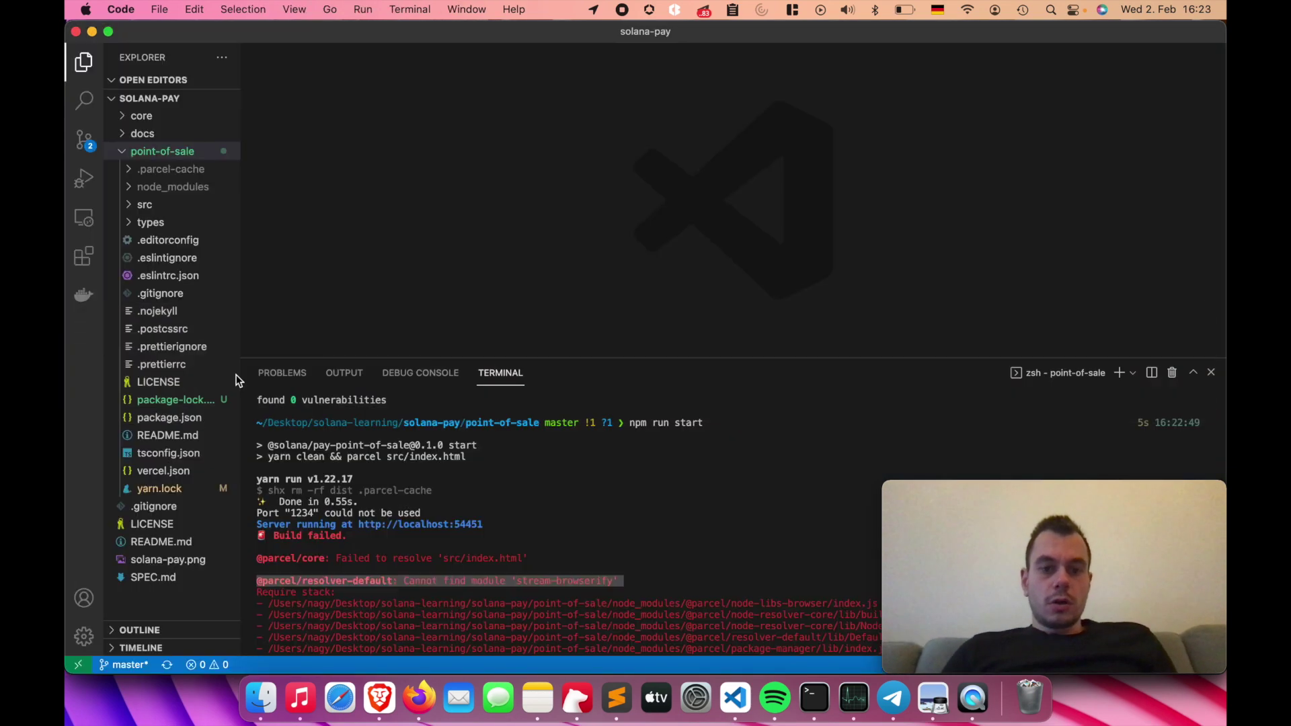
left_click(598, 526)
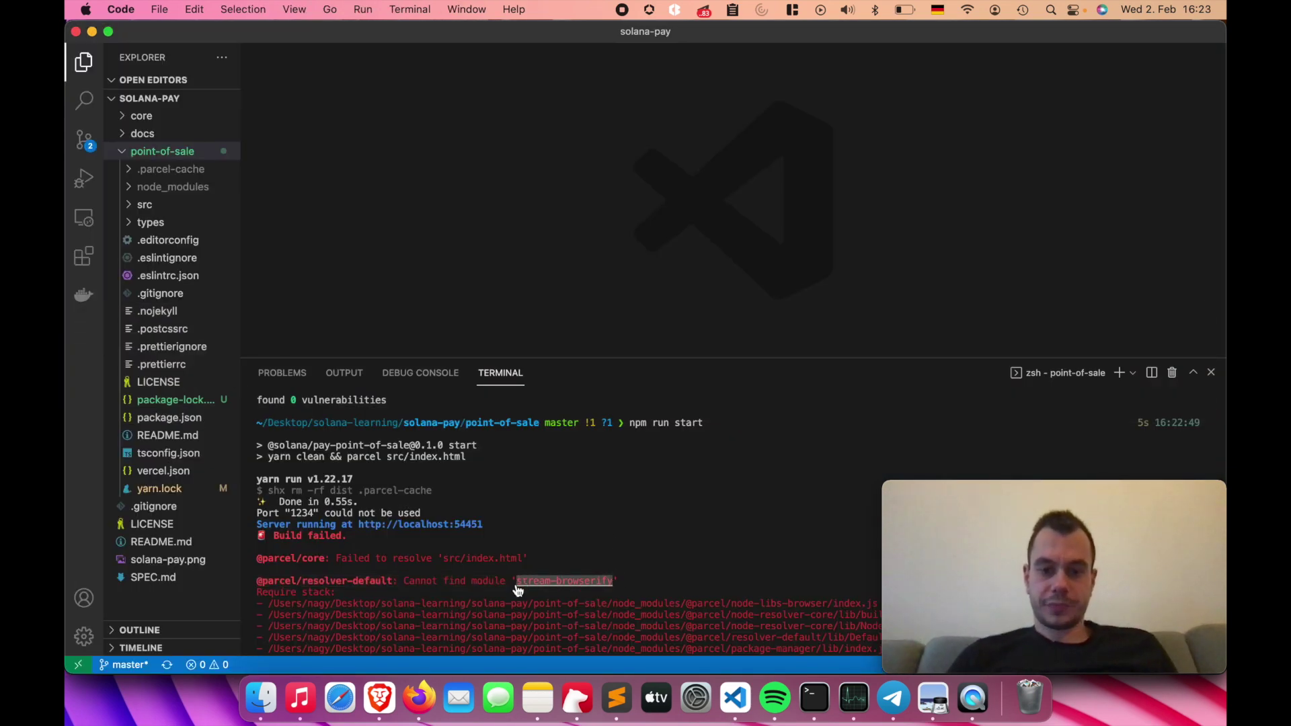
Step: Install the missing module with yarn add stream-browserify in the terminal
key("super+p")
type("ya")
key("Escape")
type("yarn ins")
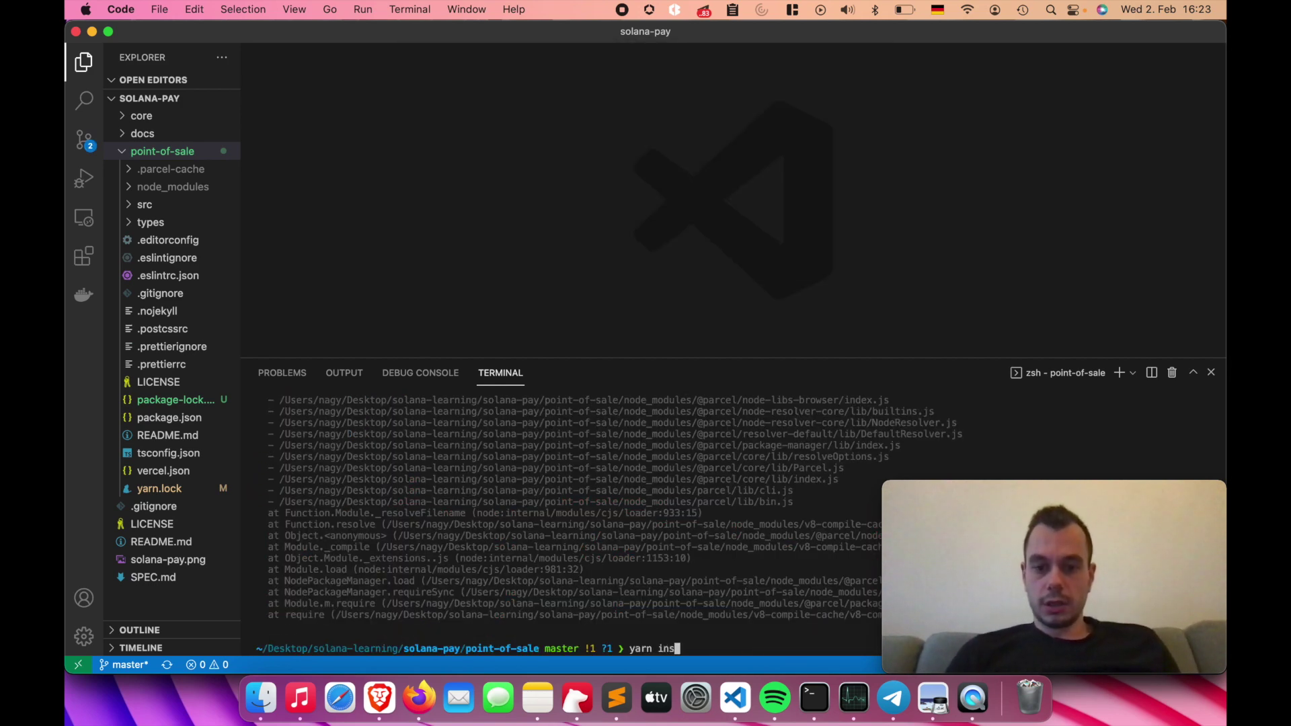
type("tall")
type("stream-browserify")
key("Return")
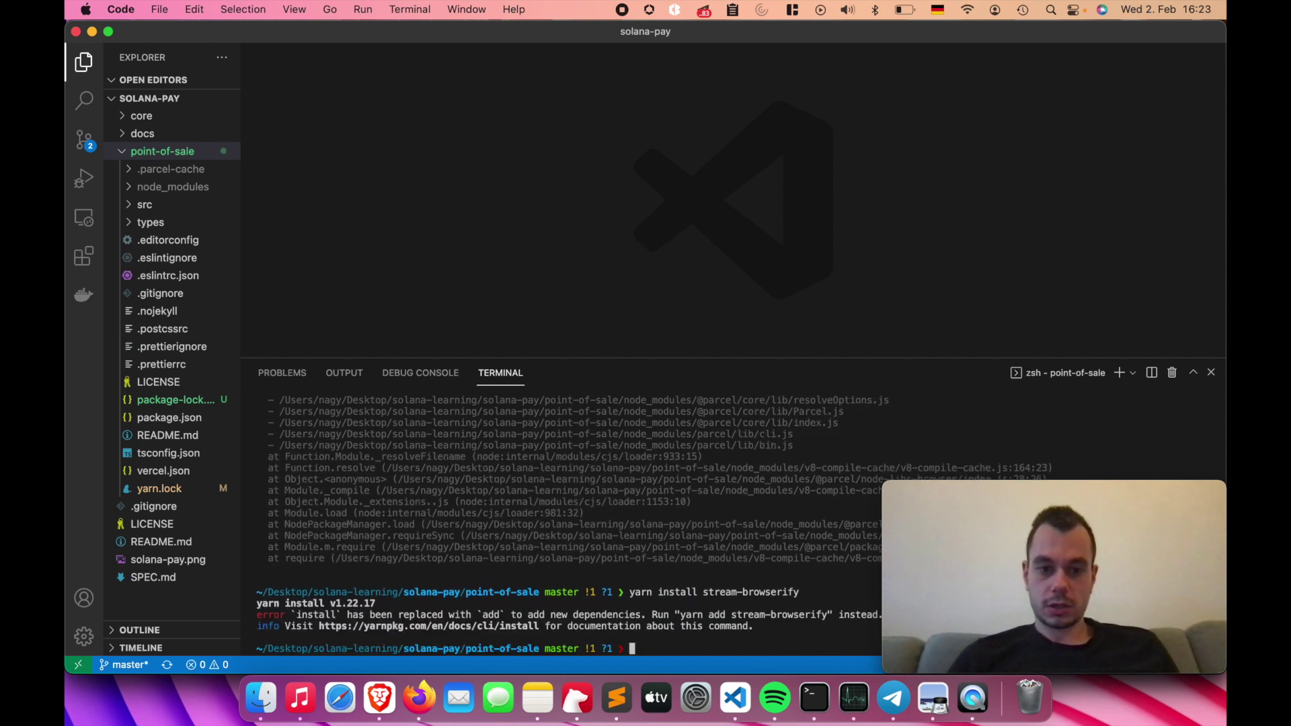
type("yarn add")
type("stream-browserify")
key("Return")
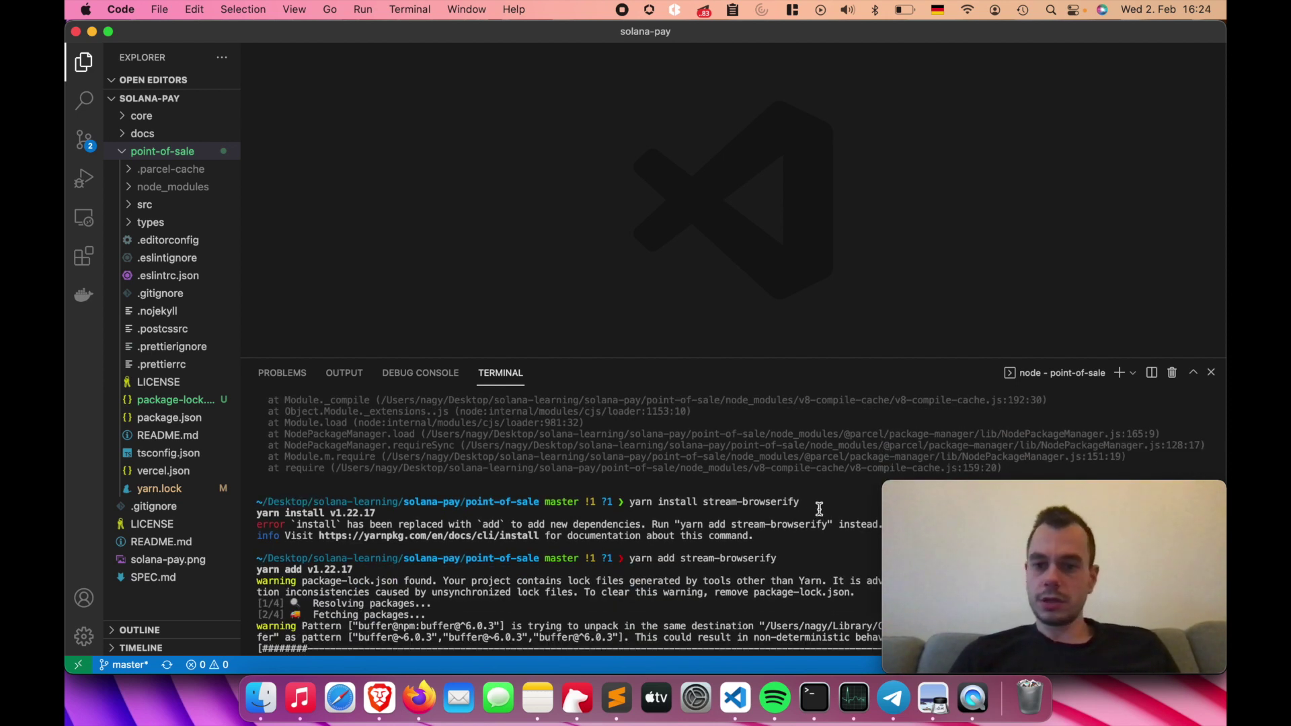
Step: Open package.json and inspect its dependencies list
left_click(181, 419)
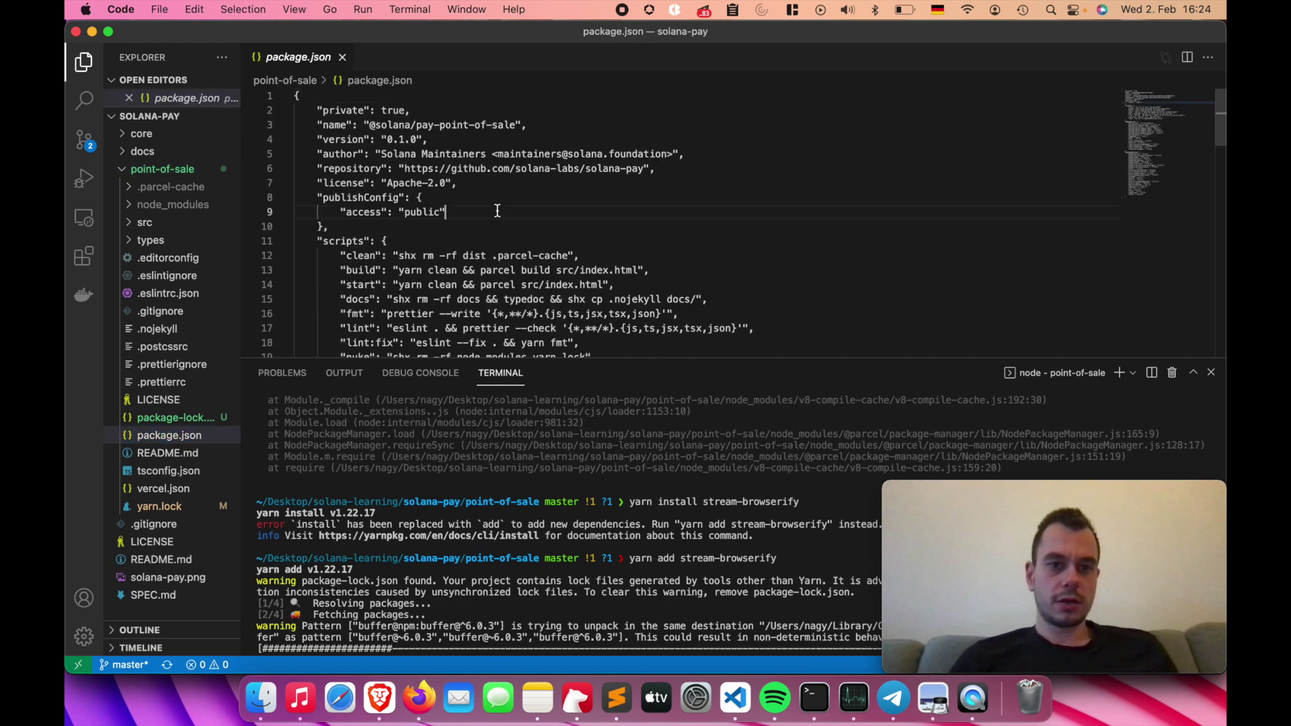
scroll(496, 208, "down", 5)
scroll(497, 211, "down", 3)
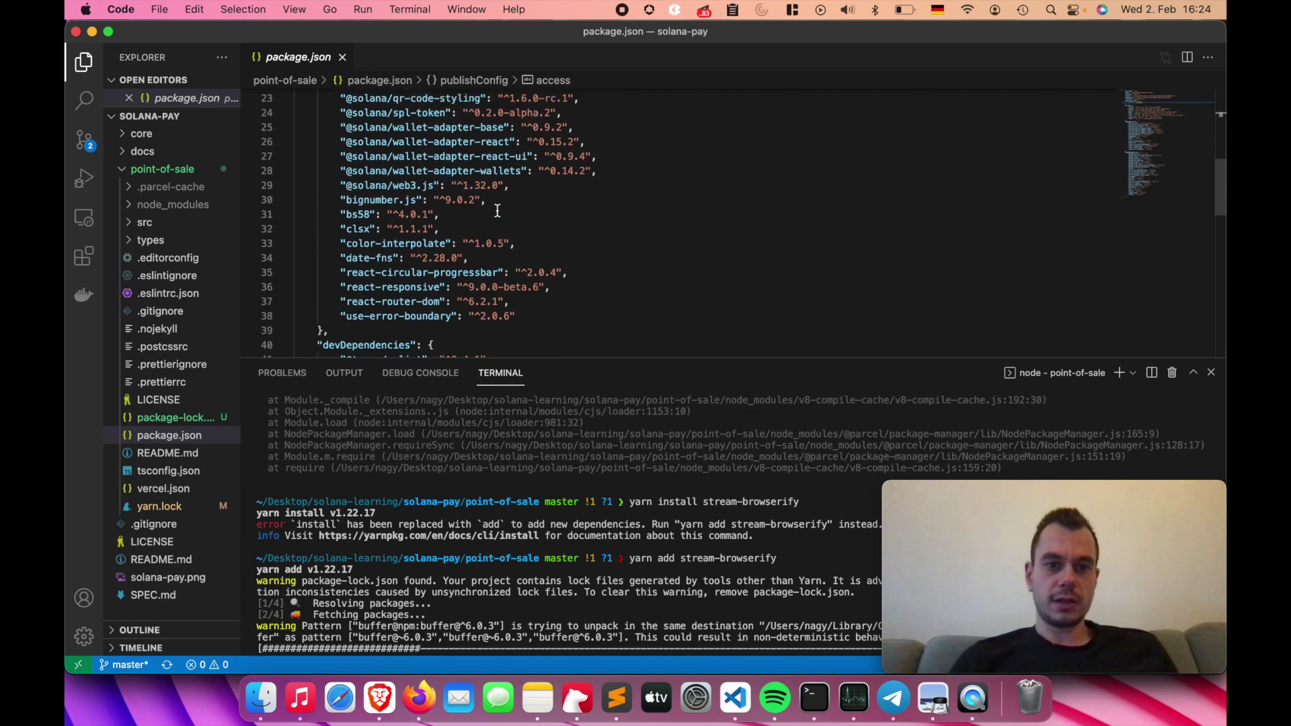
scroll(497, 211, "up", 1)
left_click(636, 207)
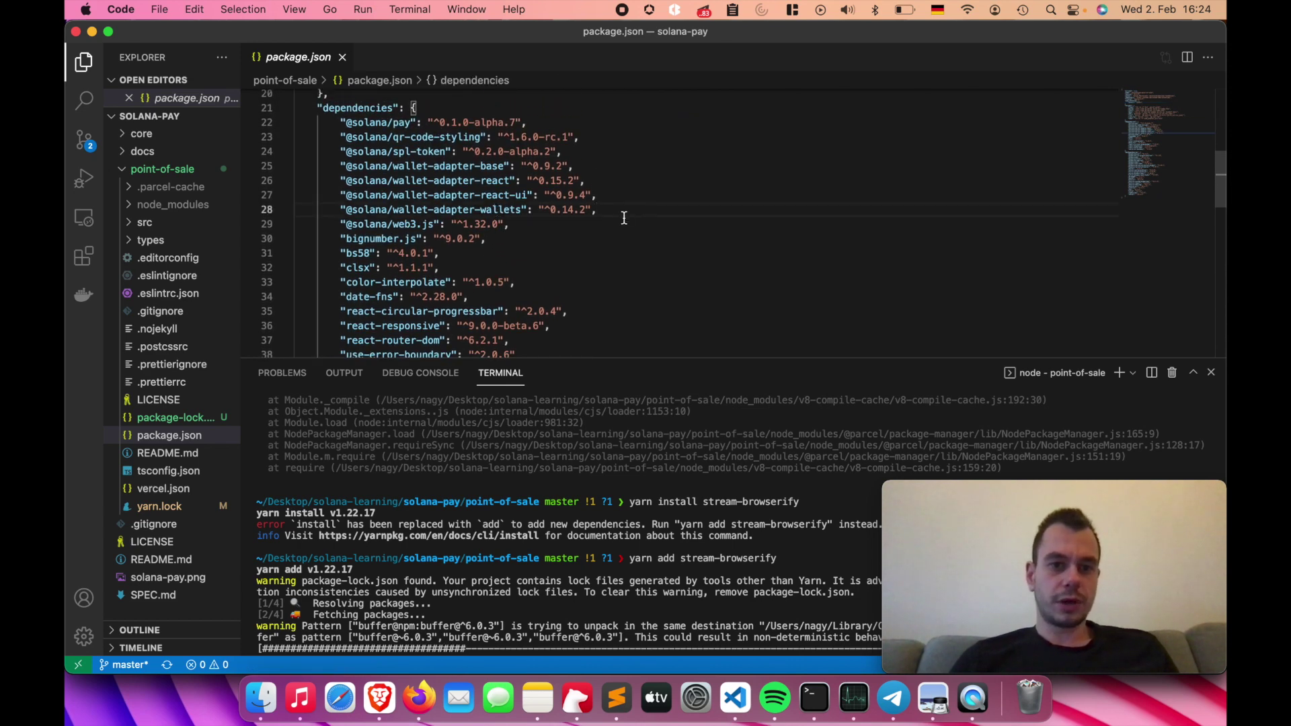
scroll(622, 216, "down", 1)
key("Up")
key("Up")
key("Up")
key("Return")
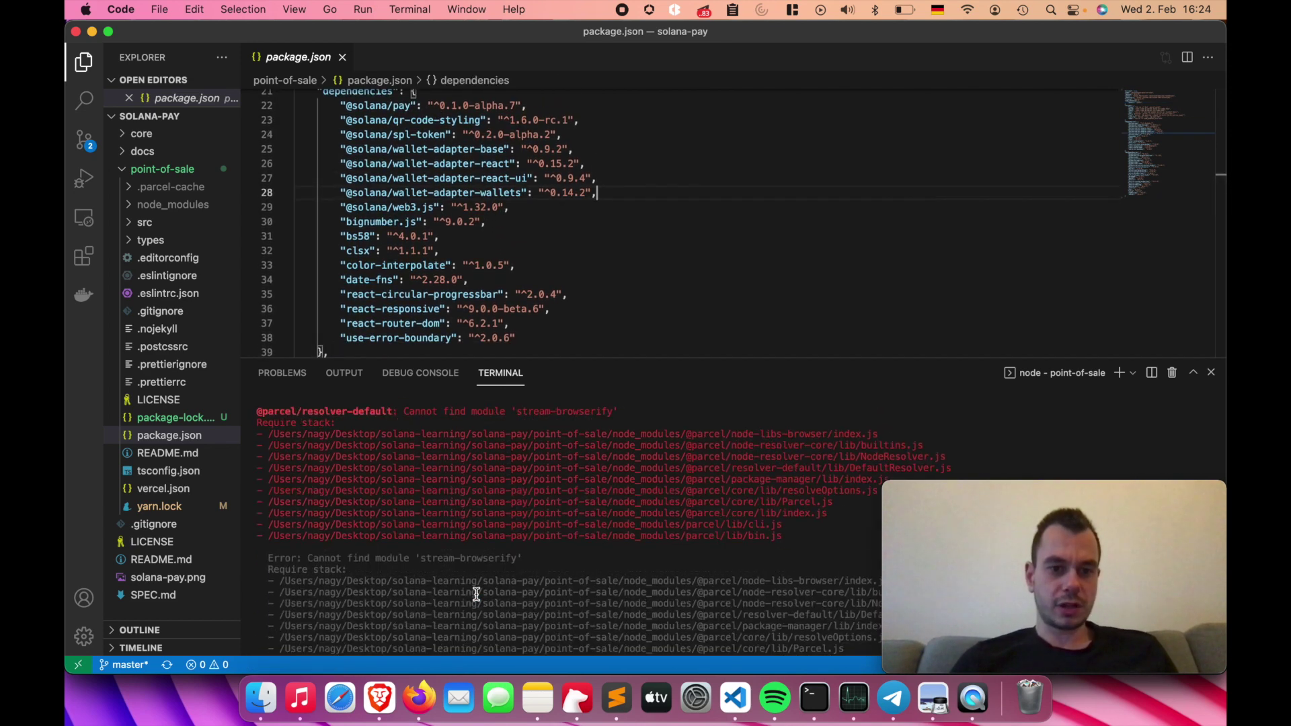
scroll(475, 598, "up", 3)
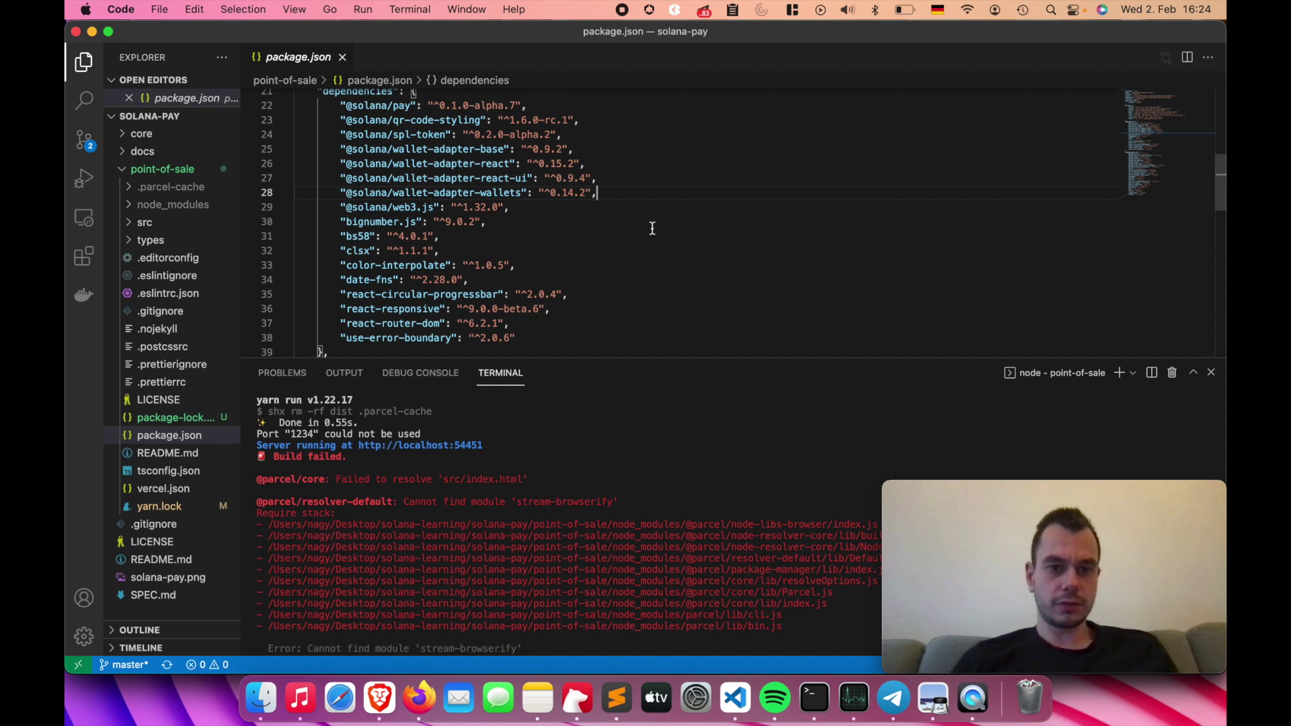
Step: Look through the devDependencies section of package.json
scroll(652, 229, "down", 1)
scroll(652, 229, "down", 7)
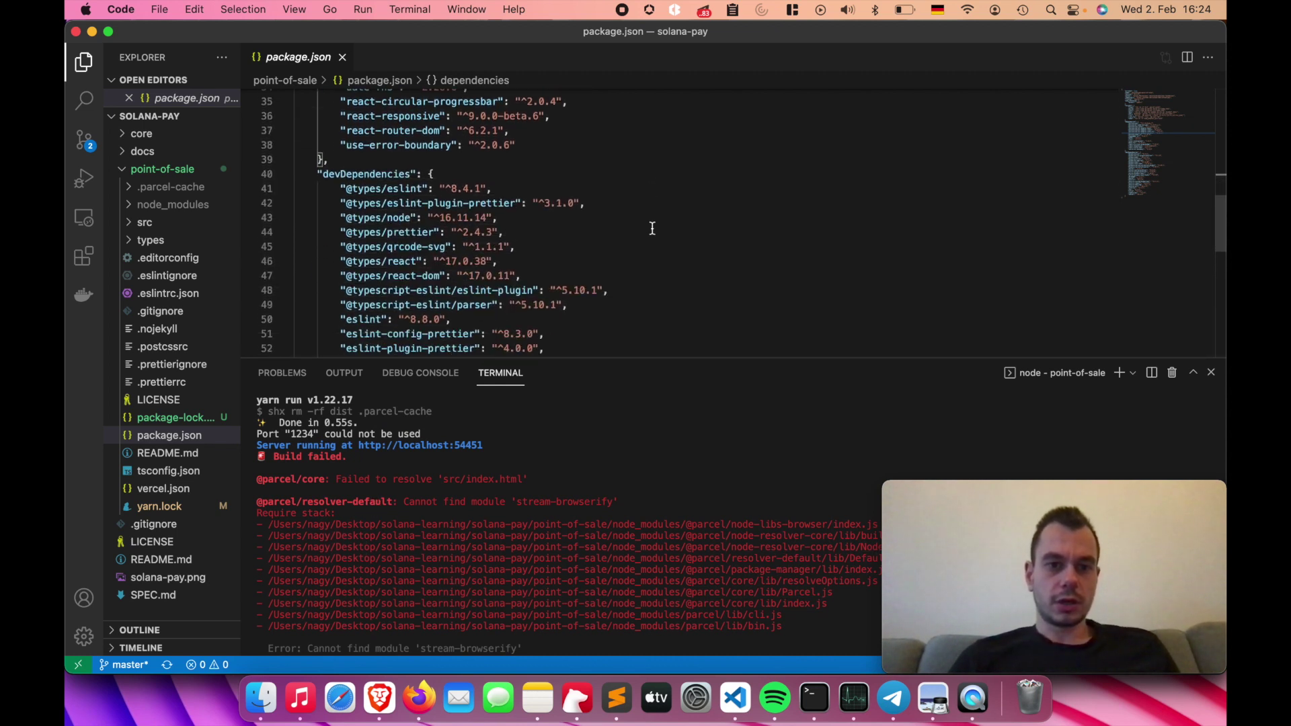
scroll(652, 228, "down", 4)
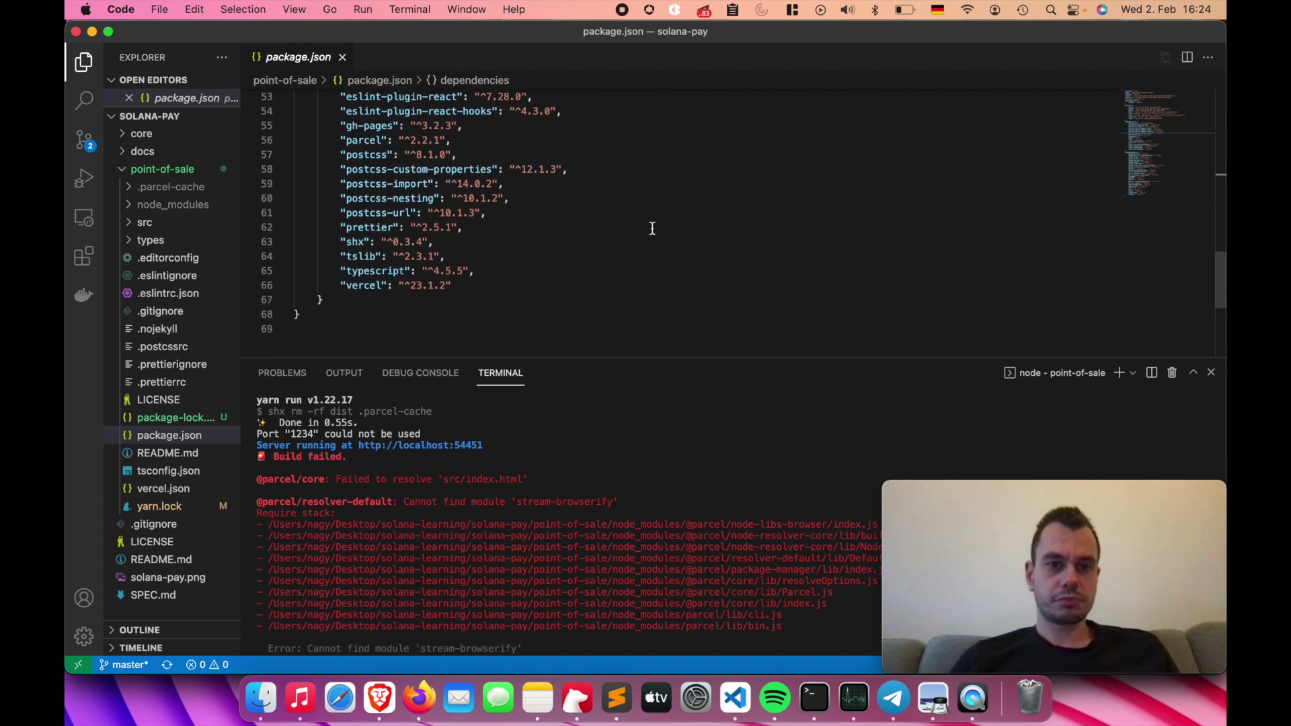
scroll(652, 228, "up", 1)
left_click(363, 183)
left_click(588, 239)
scroll(588, 238, "down", 2)
scroll(706, 492, "down", 10)
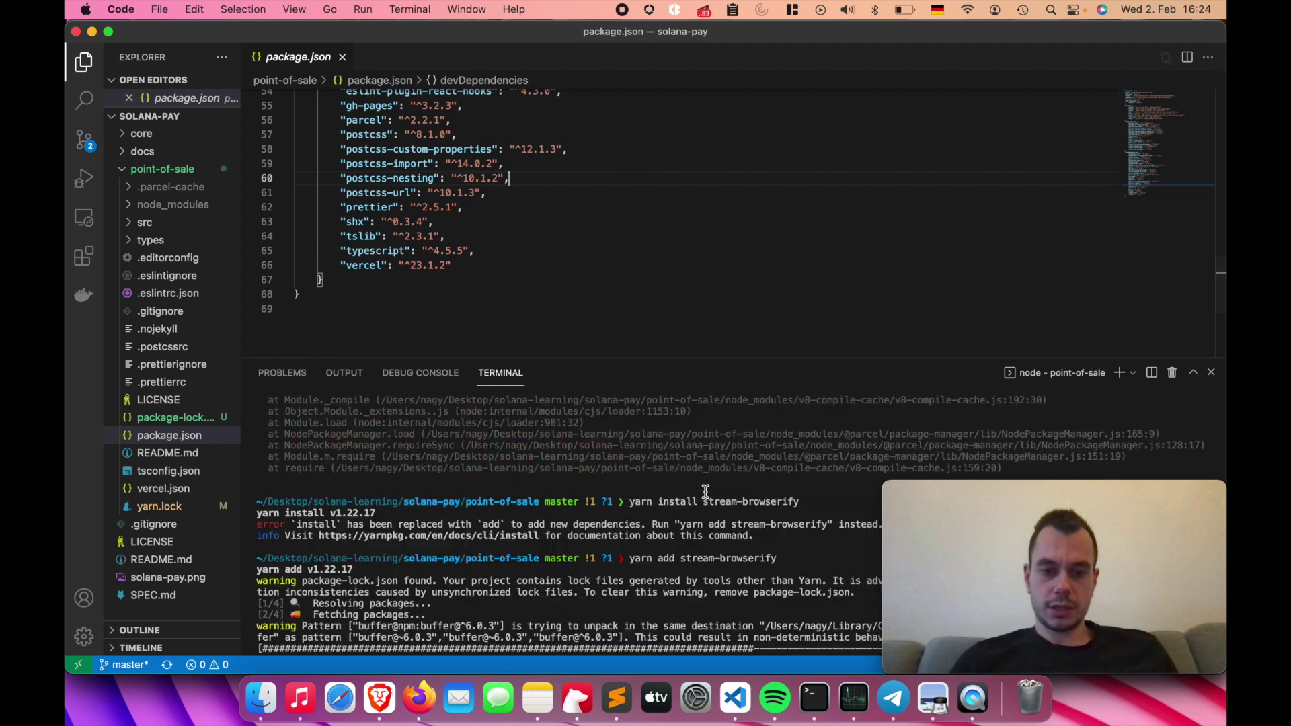
double_click(805, 501)
Step: Run yarn start in the terminal to launch the Parcel dev server
triple_click(805, 501)
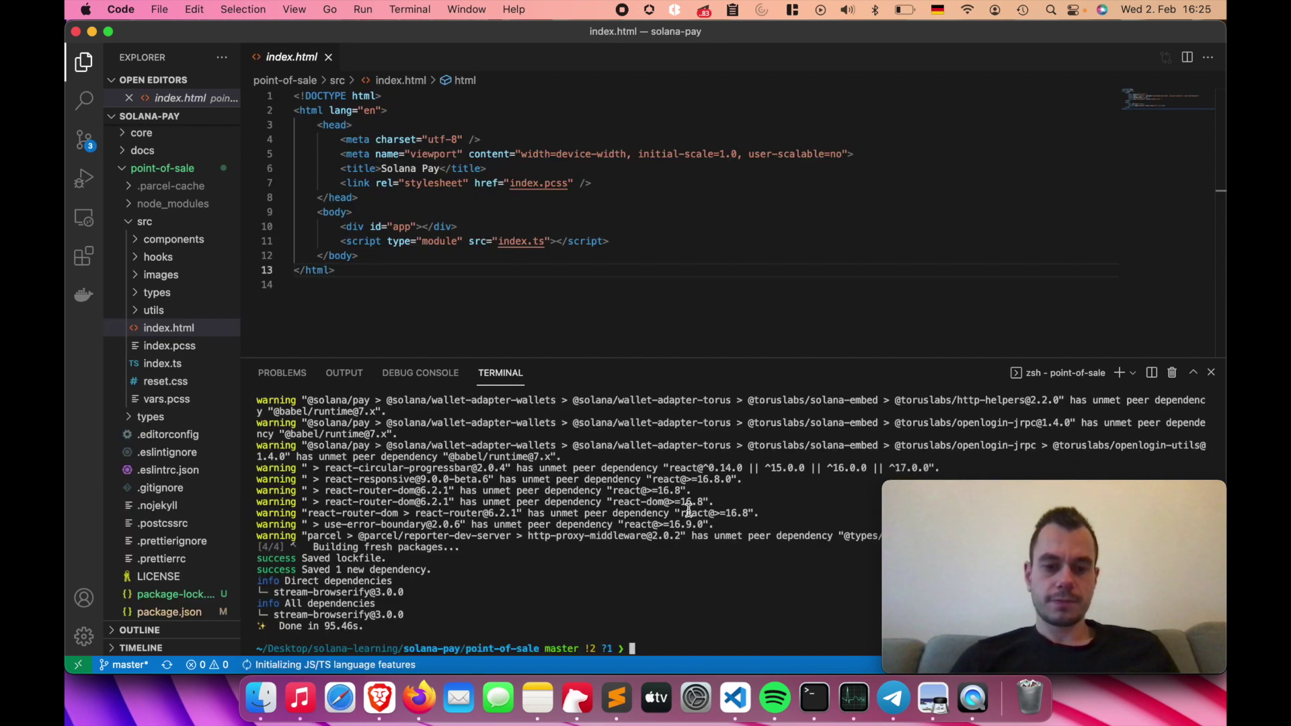
type("yarn start")
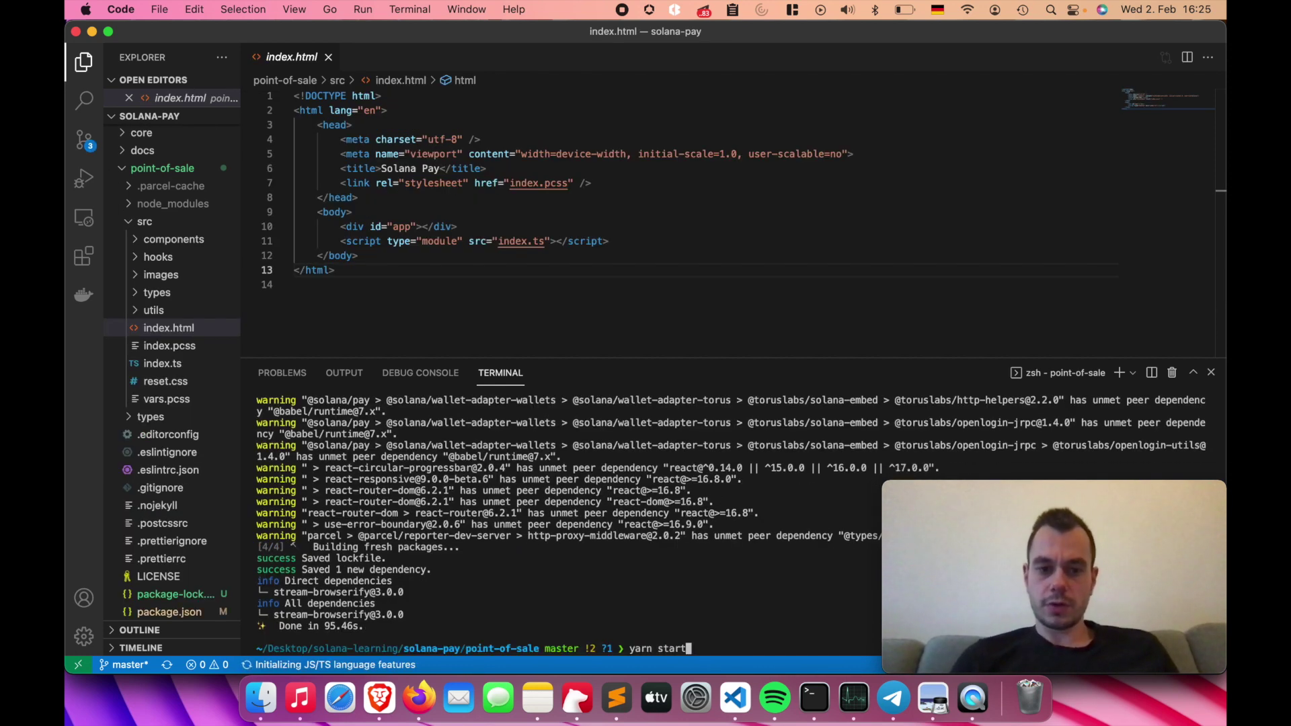
key("Return")
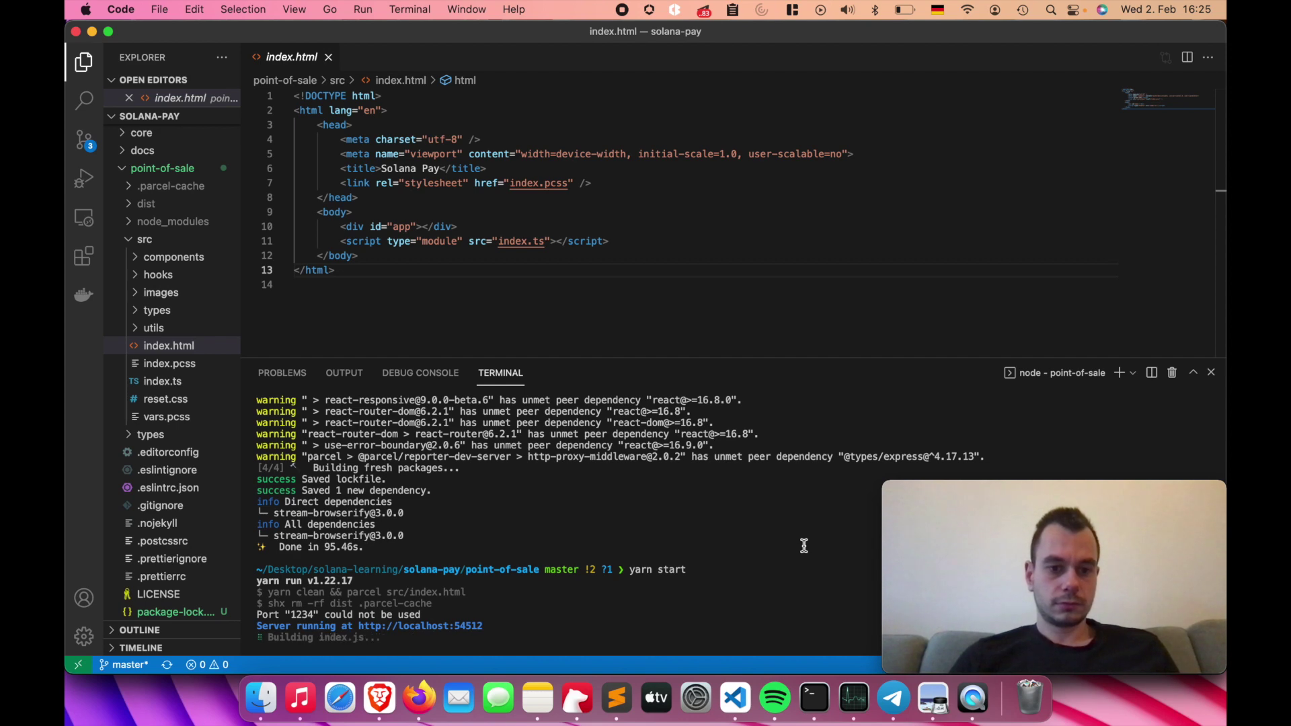
Step: Load localhost:54512 in the browser, then add a zsh terminal beside the node dev server
left_click(463, 625, "super")
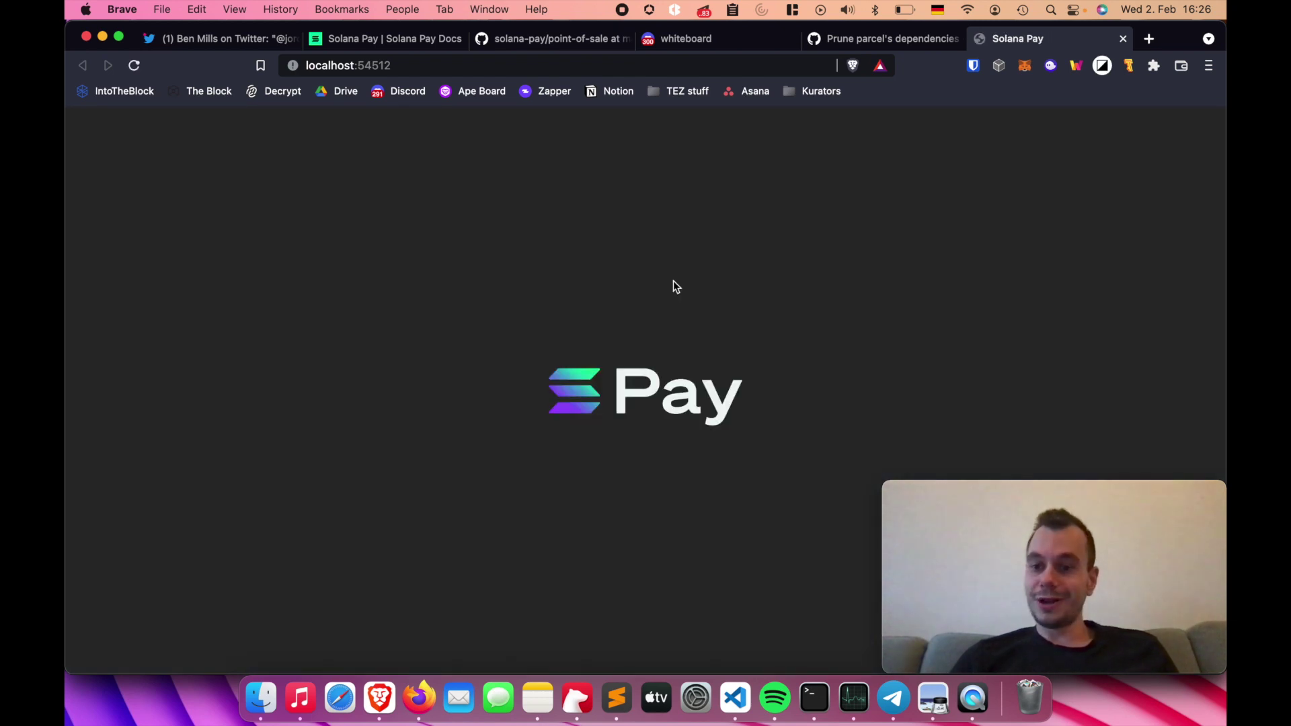
key("super+Tab")
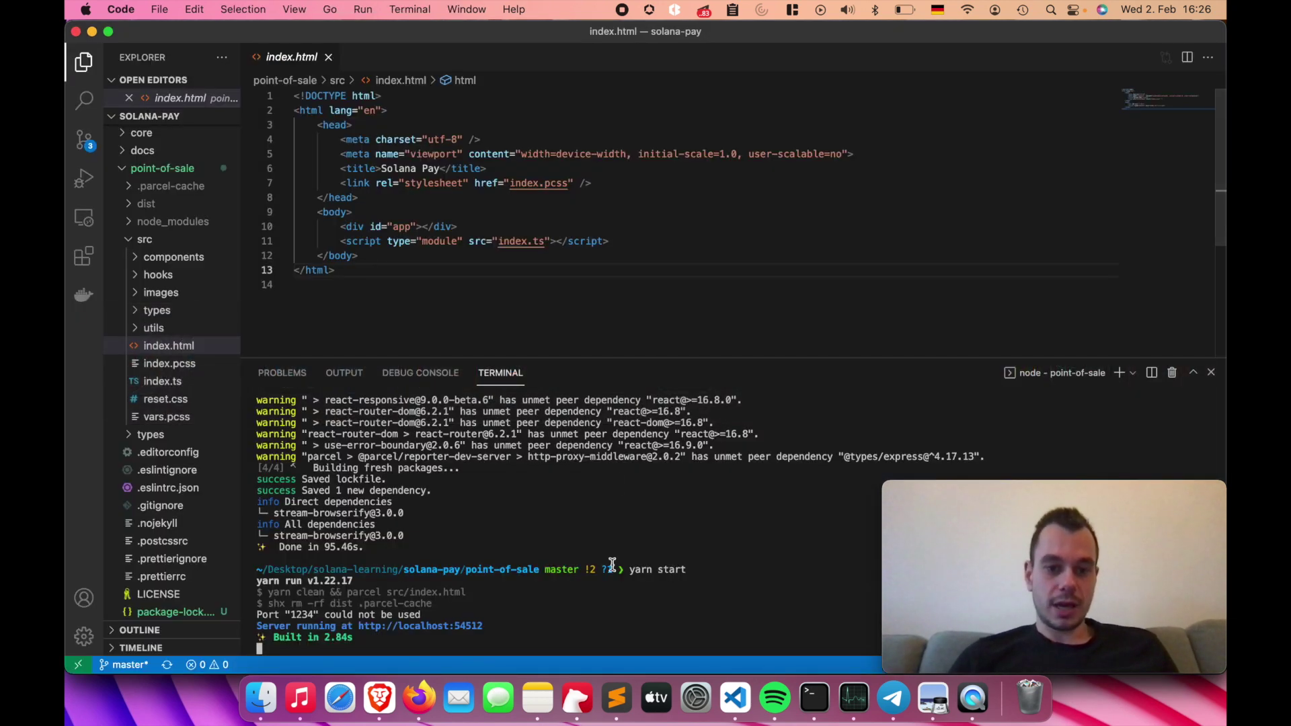
left_click(1120, 372)
left_click_drag(1081, 492, 1100, 22)
left_click(699, 537)
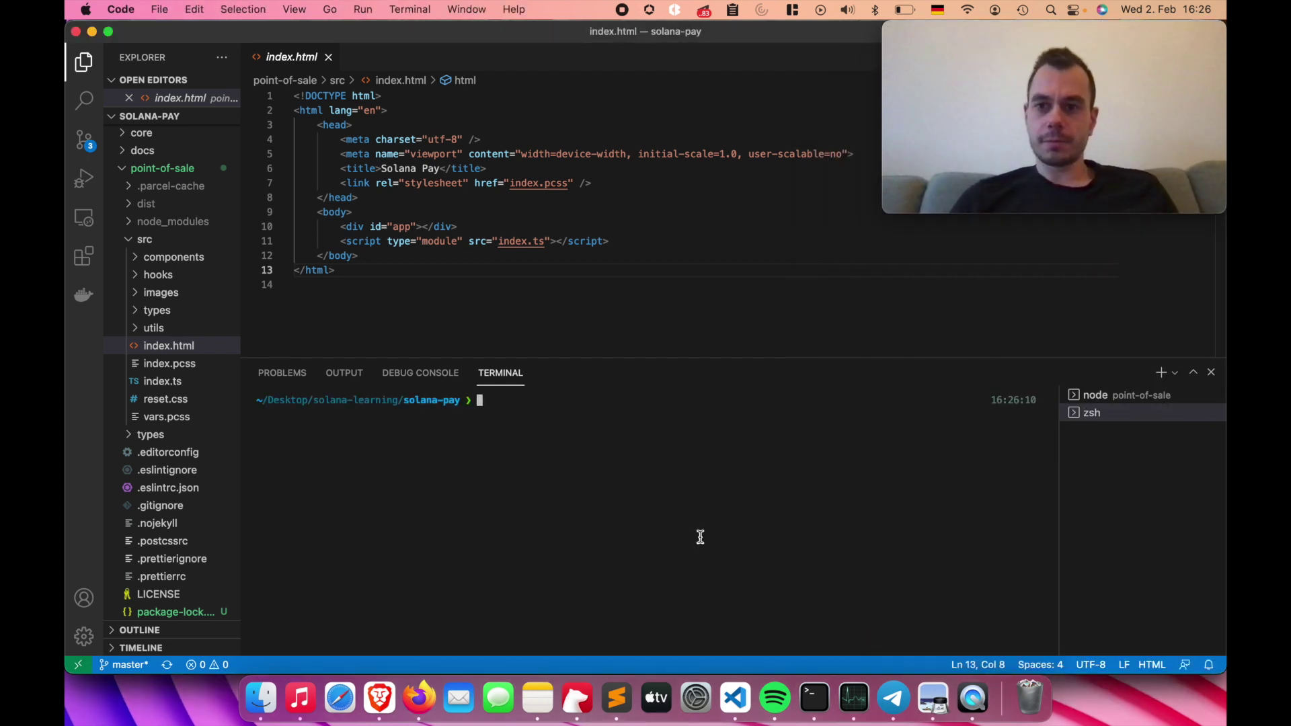
left_click(1133, 394)
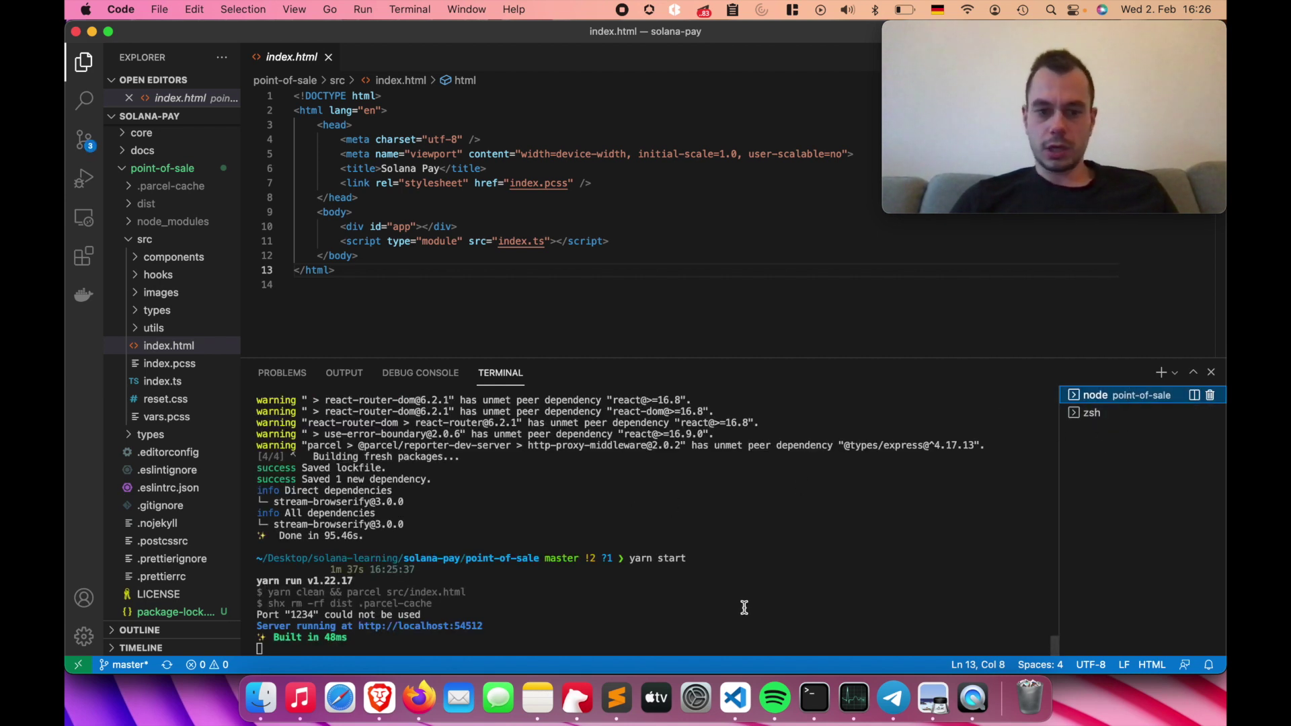
left_click(908, 516)
left_click(1122, 414)
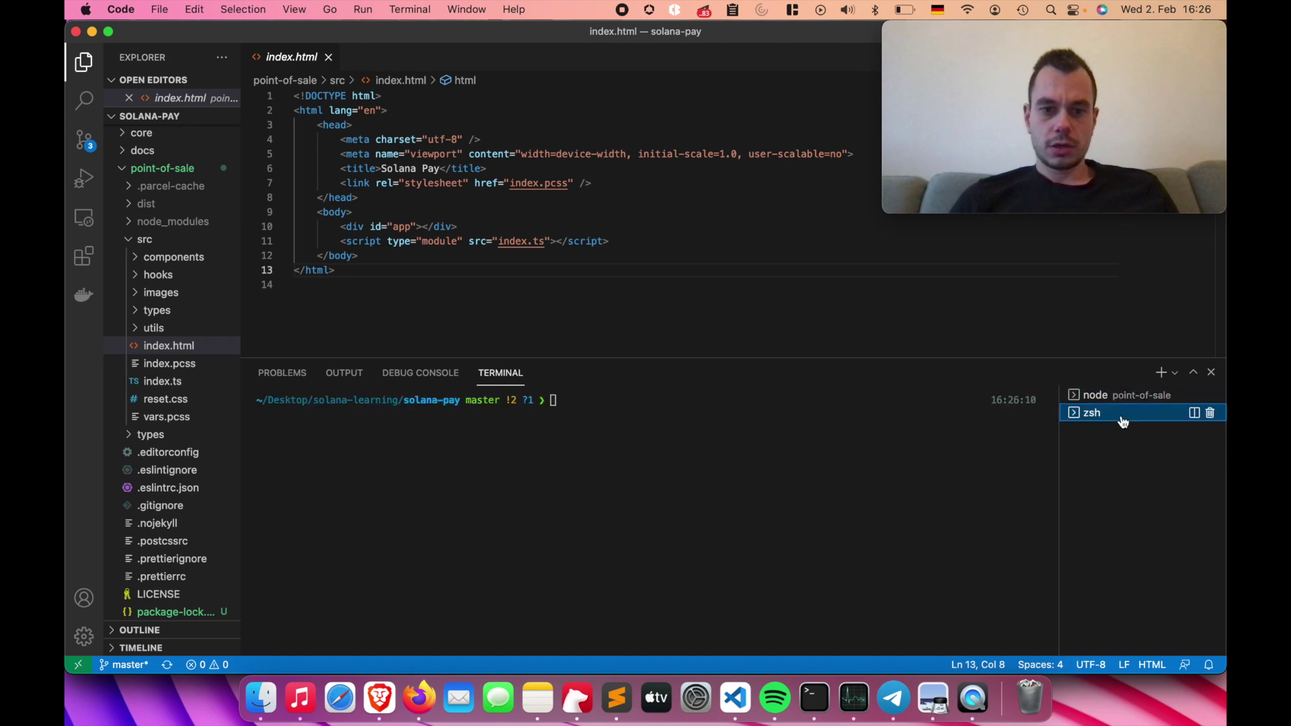
key("super+Tab")
key("super+Tab")
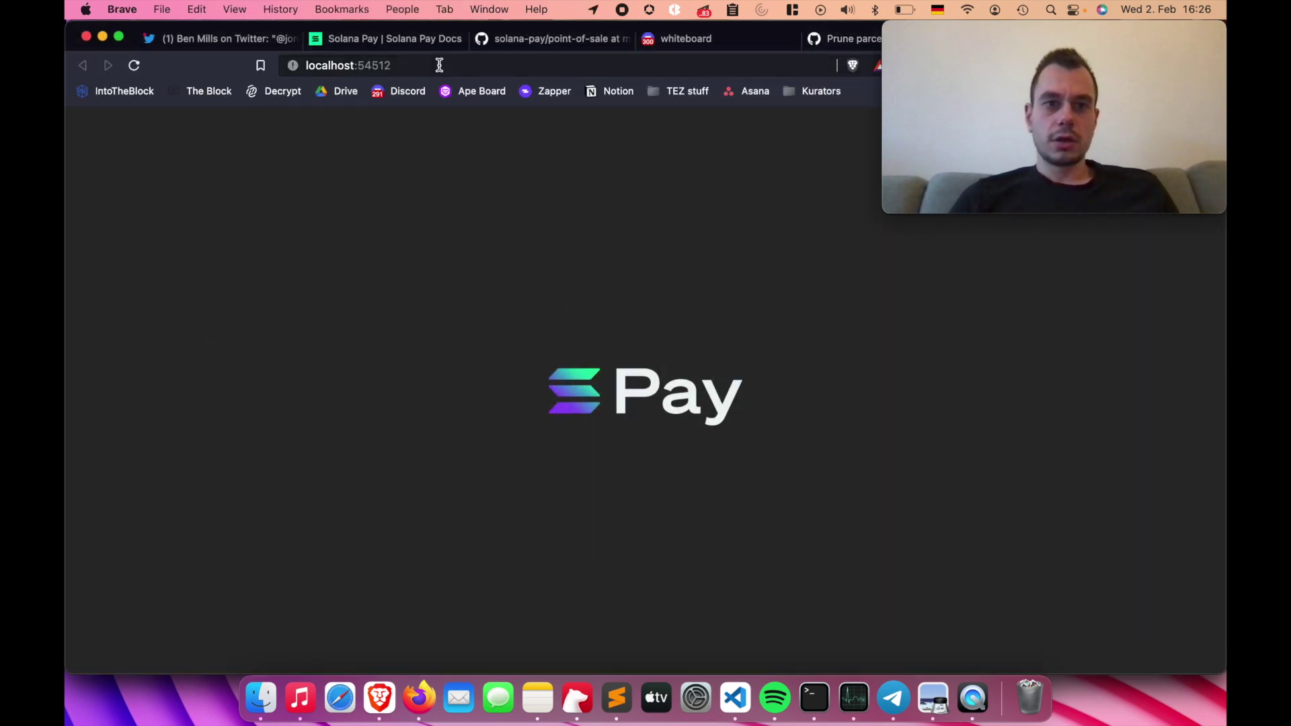
left_click(586, 40)
scroll(461, 426, "down", 1)
double_click(224, 391)
left_click_drag(293, 393, 555, 407)
key("super+c")
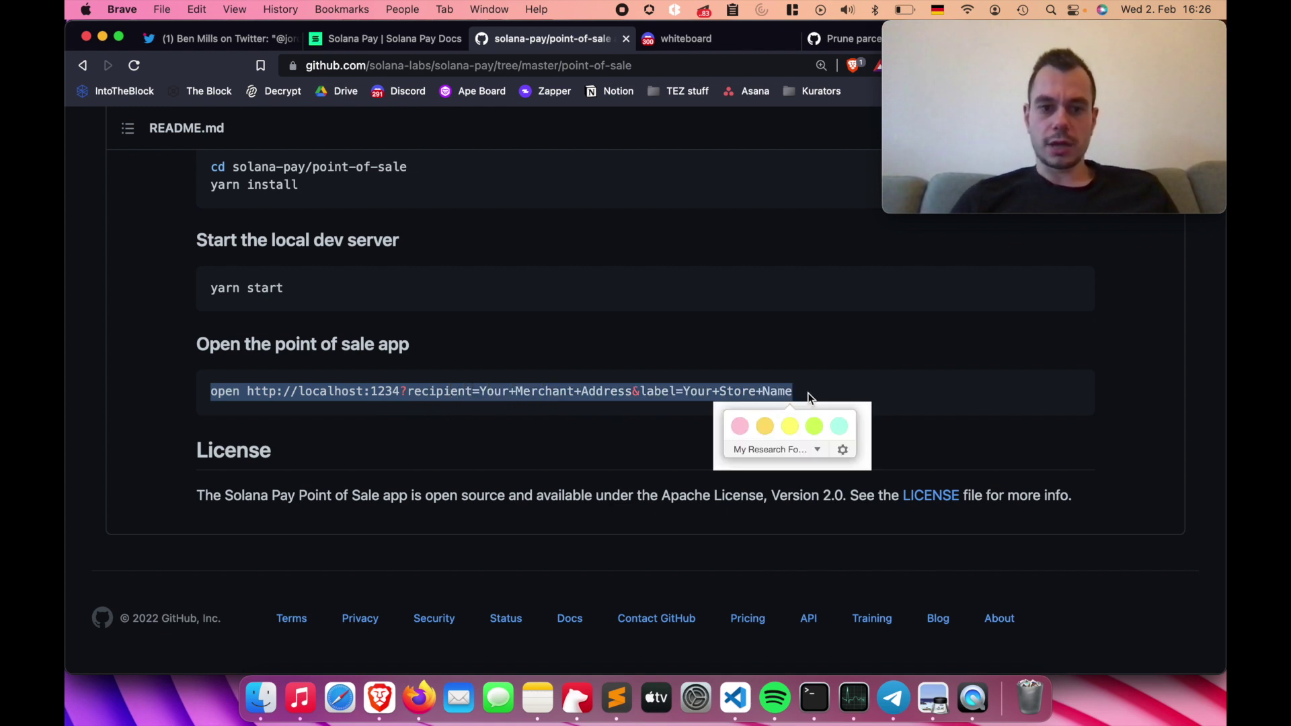
key("super+Tab")
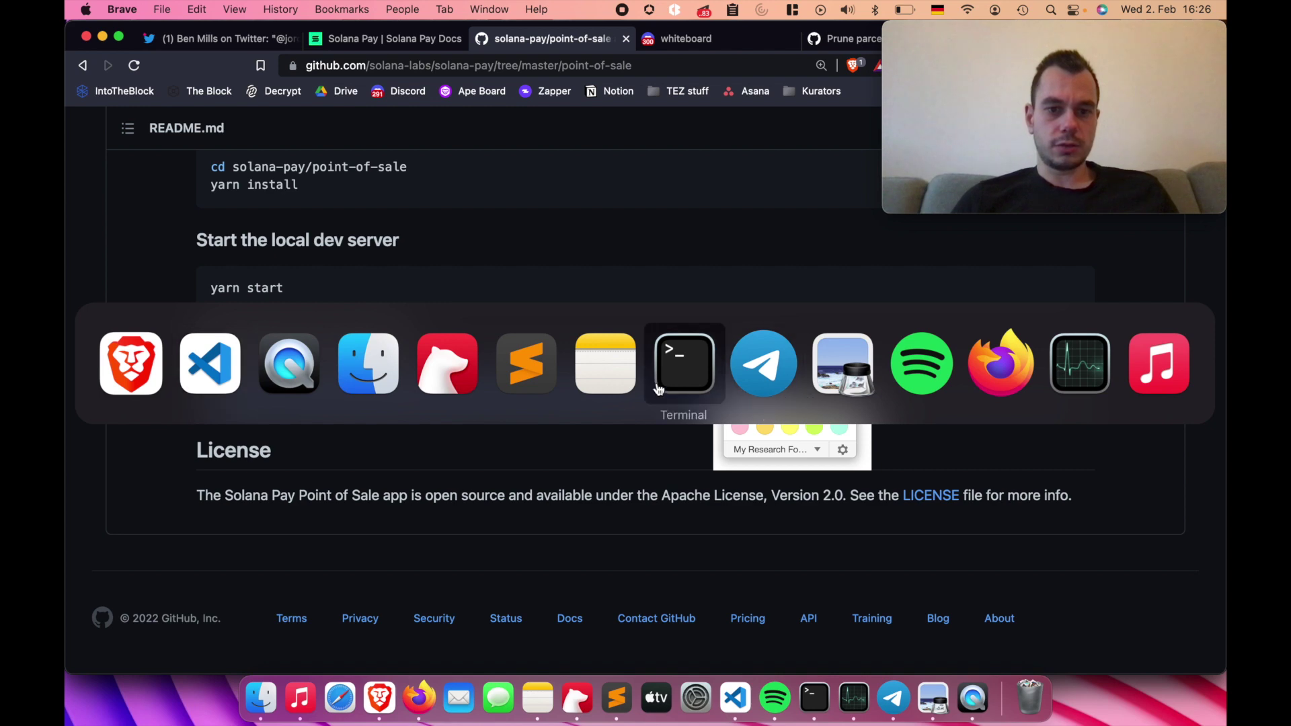
Step: Paste the open command into a new untitled file and delete the Your+Merchant+Address placeholder
left_click(209, 381)
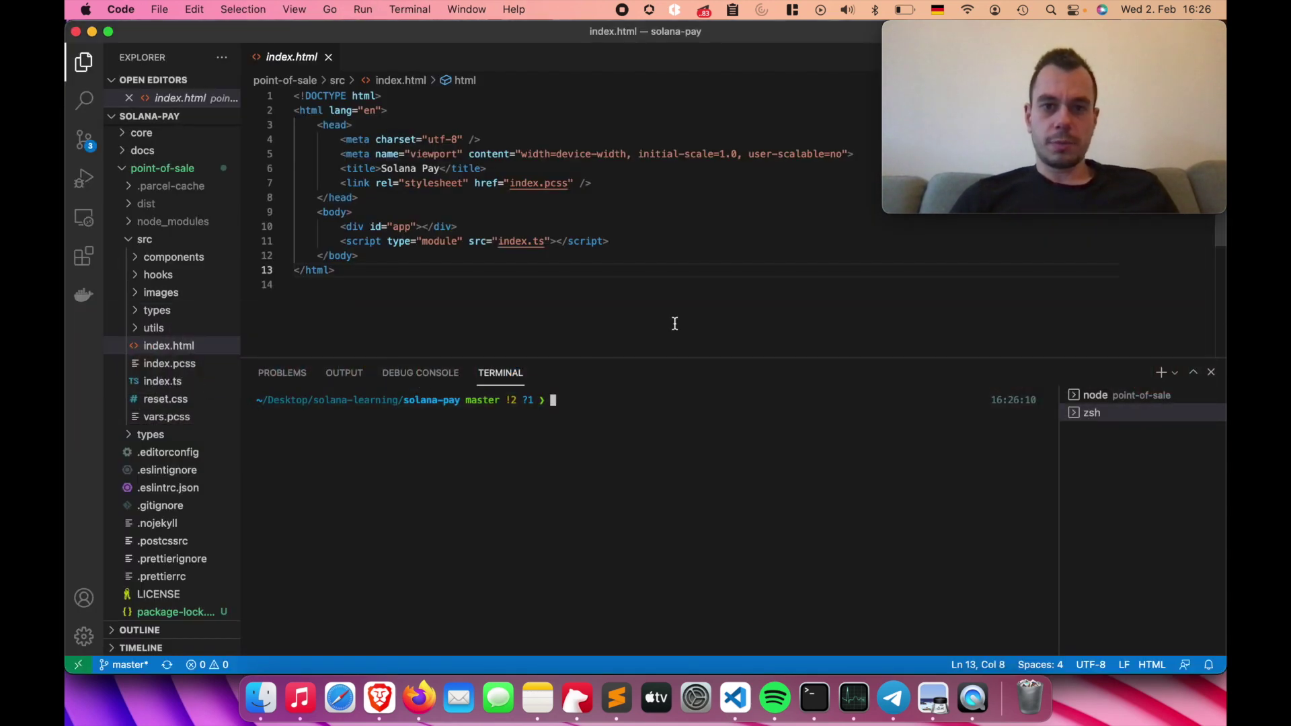
key("super+n")
key("super+v")
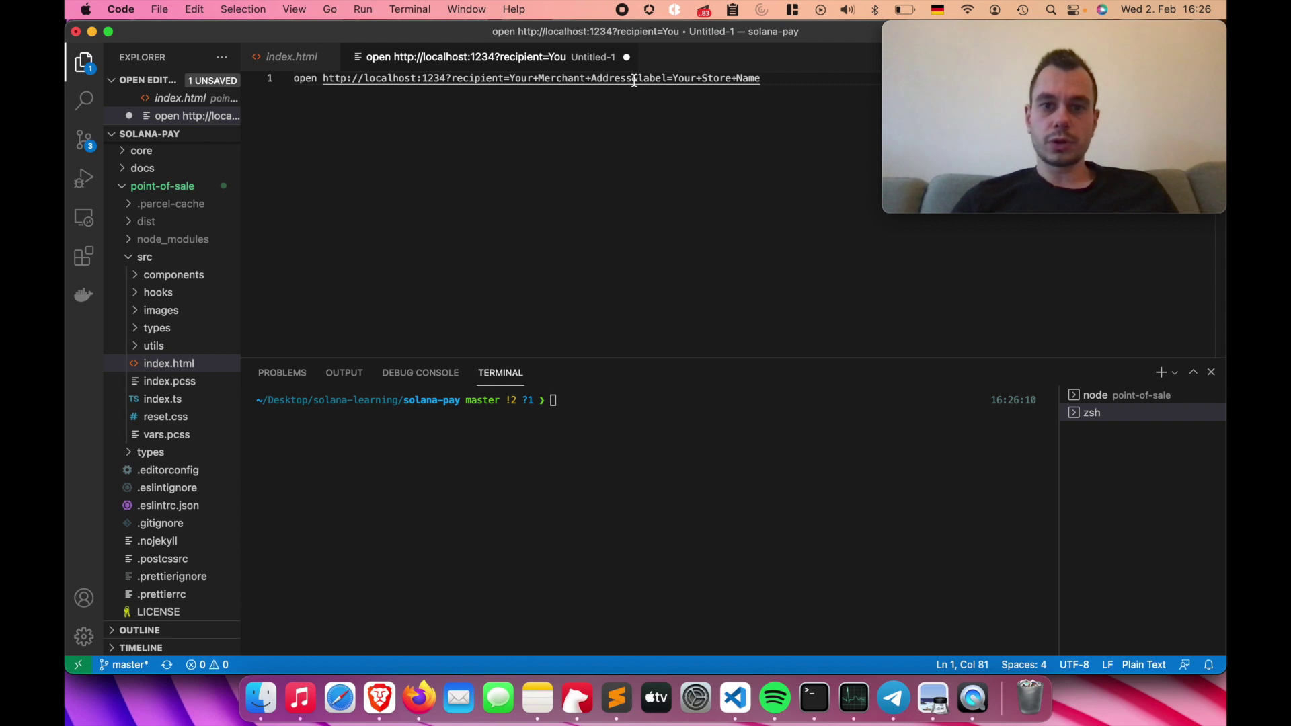
left_click_drag(630, 78, 509, 79)
key("BackSpace")
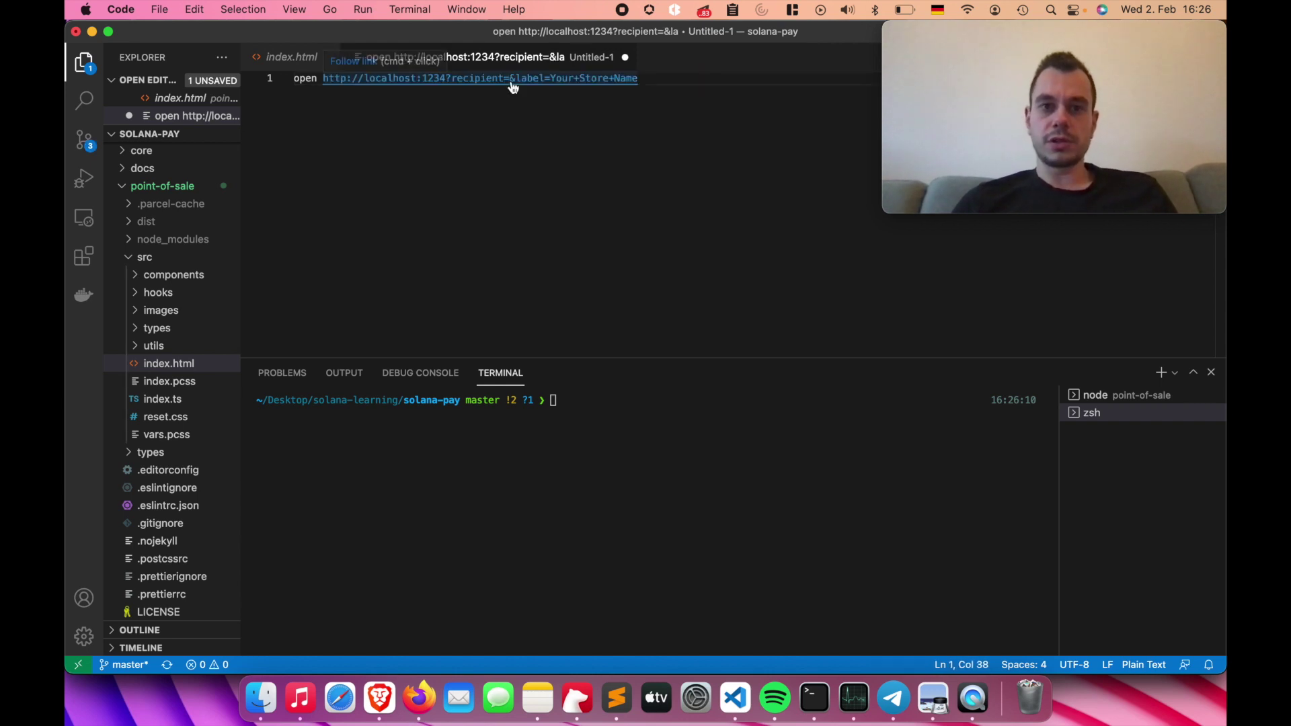
Step: Copy the Phantom wallet's address and paste it in as the recipient
key("super+Tab")
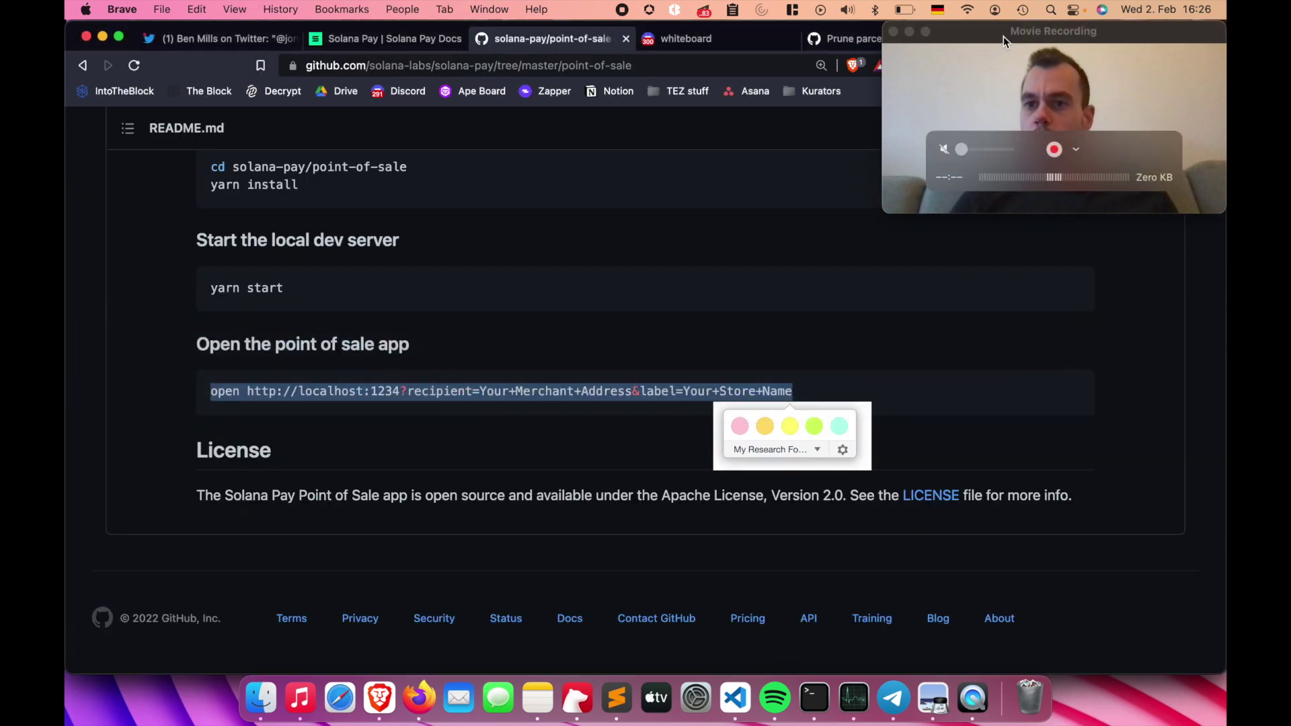
left_click_drag(1003, 36, 1020, 495)
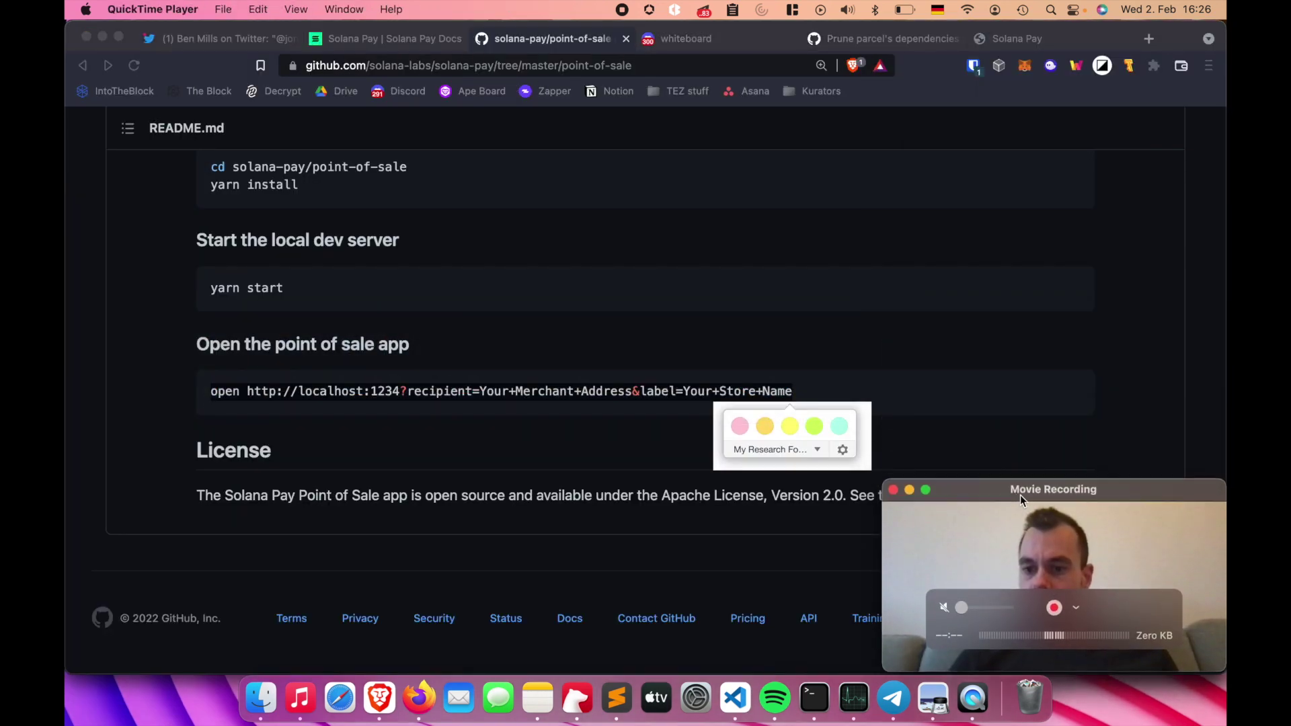
left_click(1047, 68)
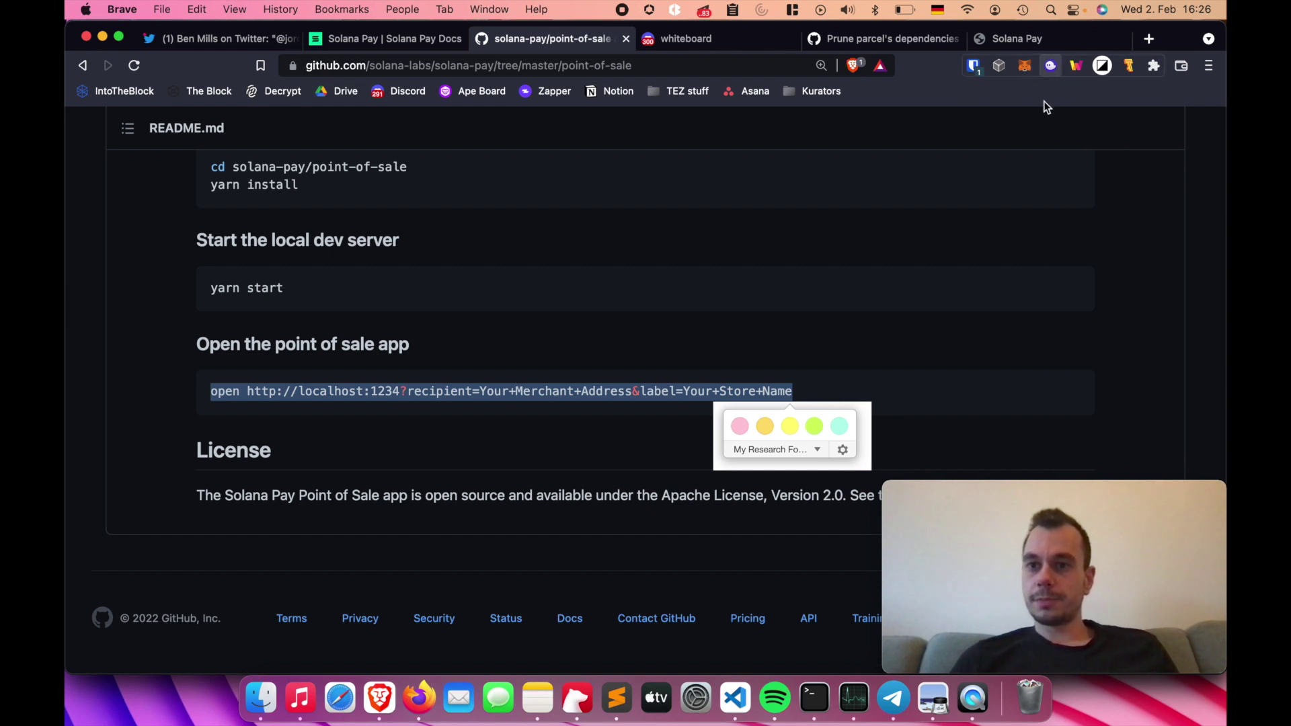
left_click(1050, 65)
left_click(942, 98)
key("super+Tab")
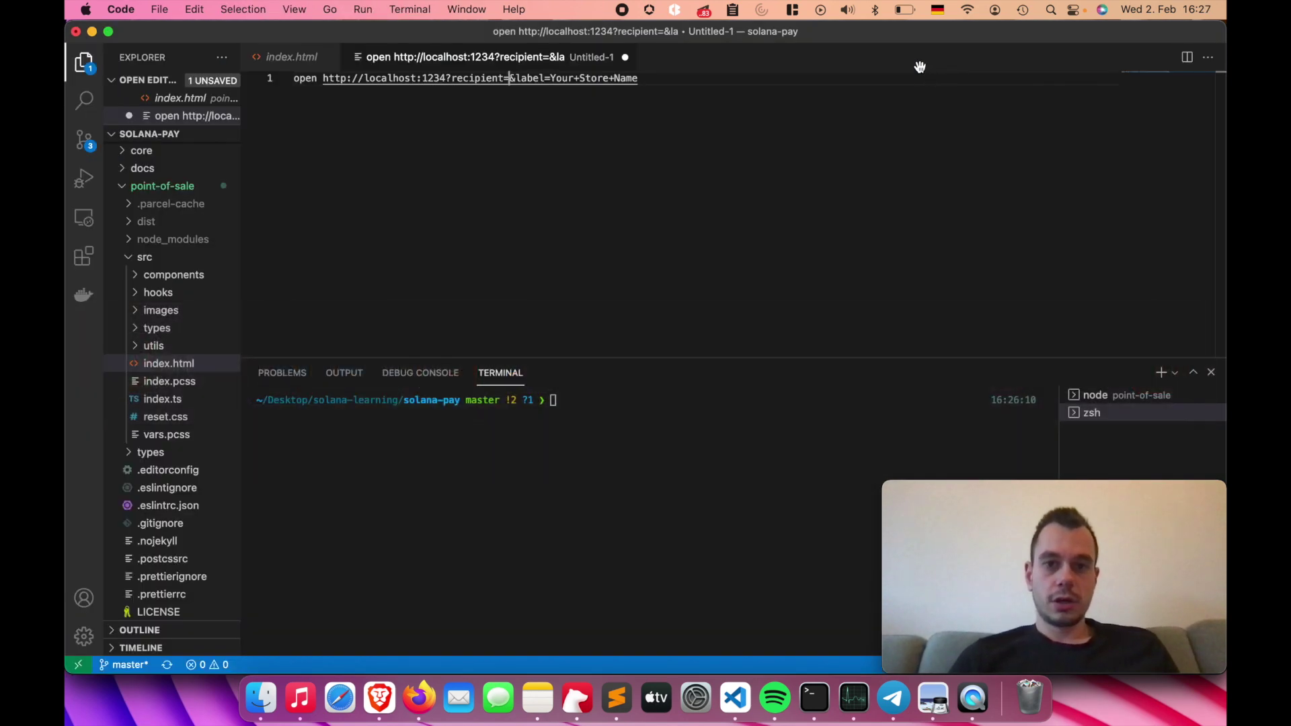
key("super+v")
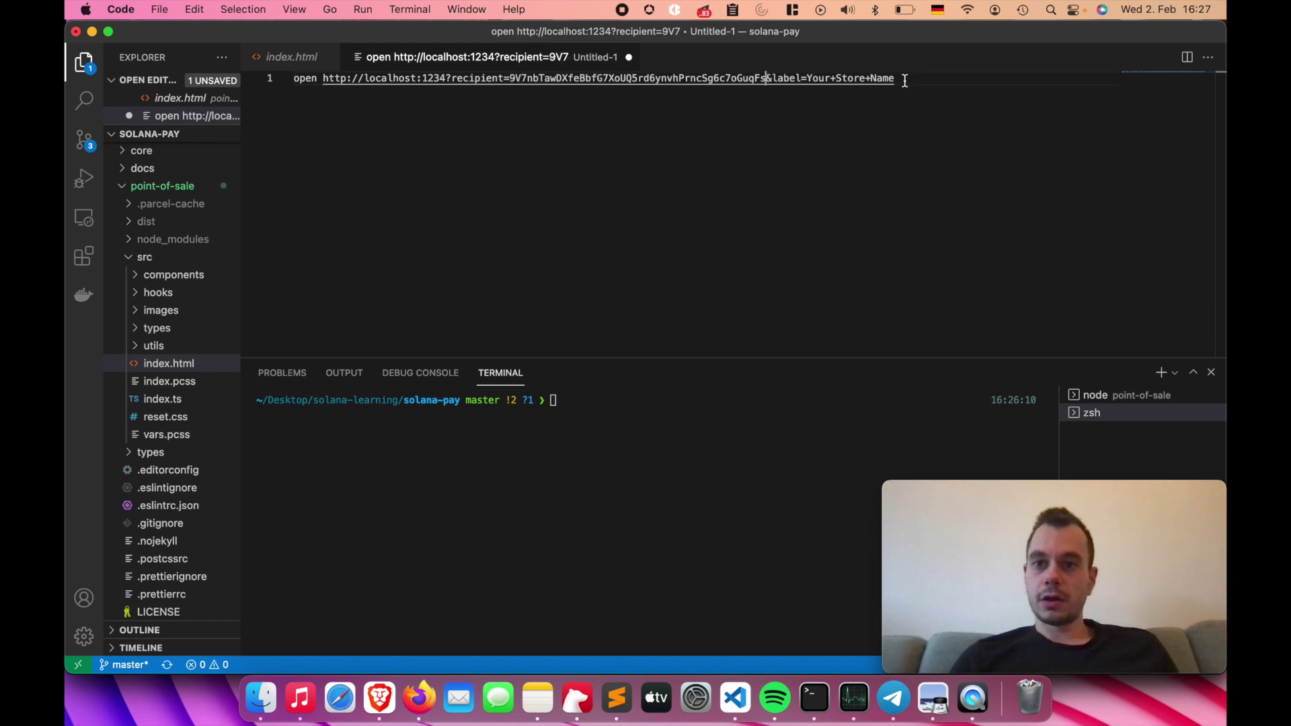
Step: Rewrite the label from Your+Store+Name to My+Solana+Shop
left_click_drag(905, 80, 810, 80)
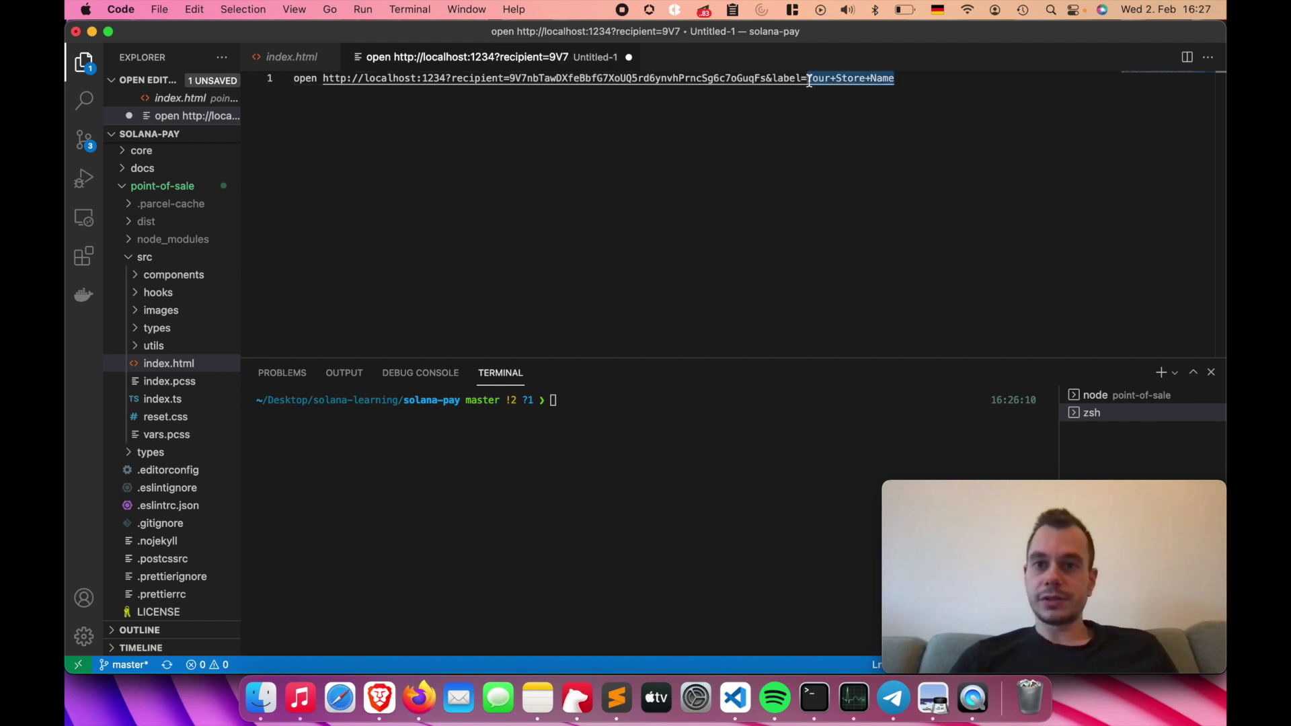
type("My+Store+Name")
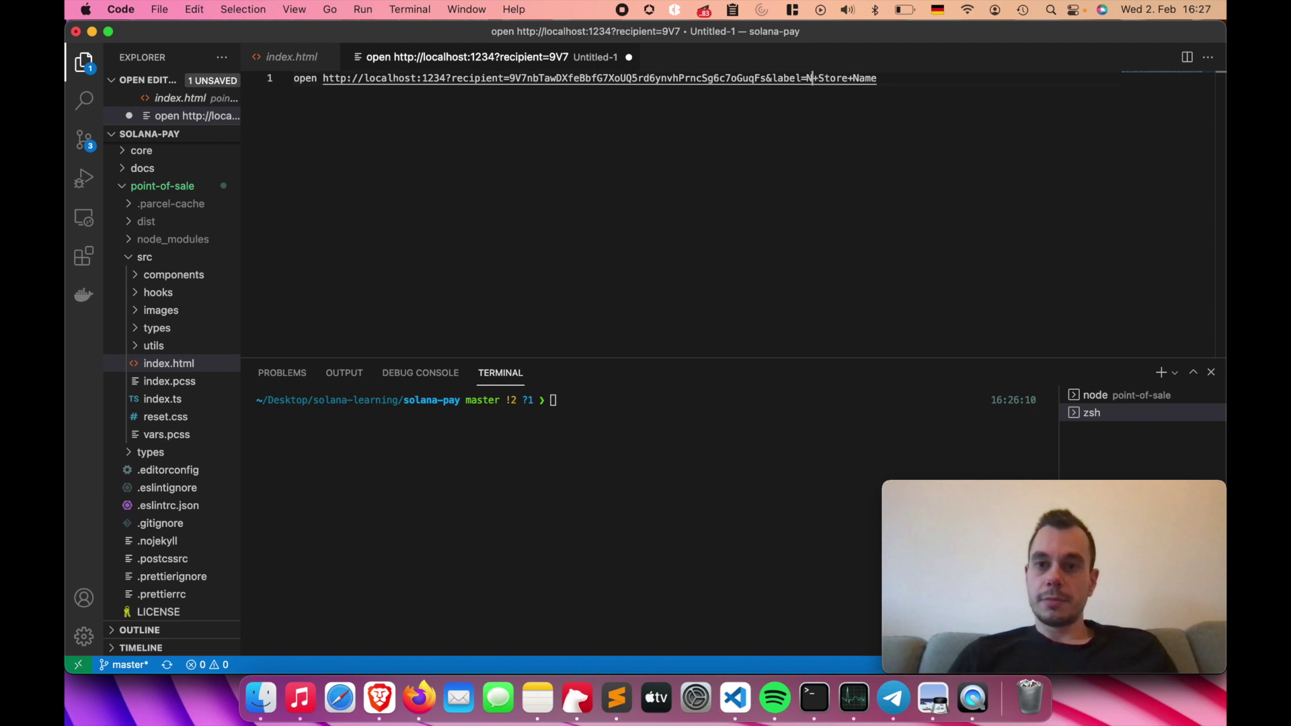
double_click(845, 80)
type("Solana")
double_click(873, 80)
type("Shopi")
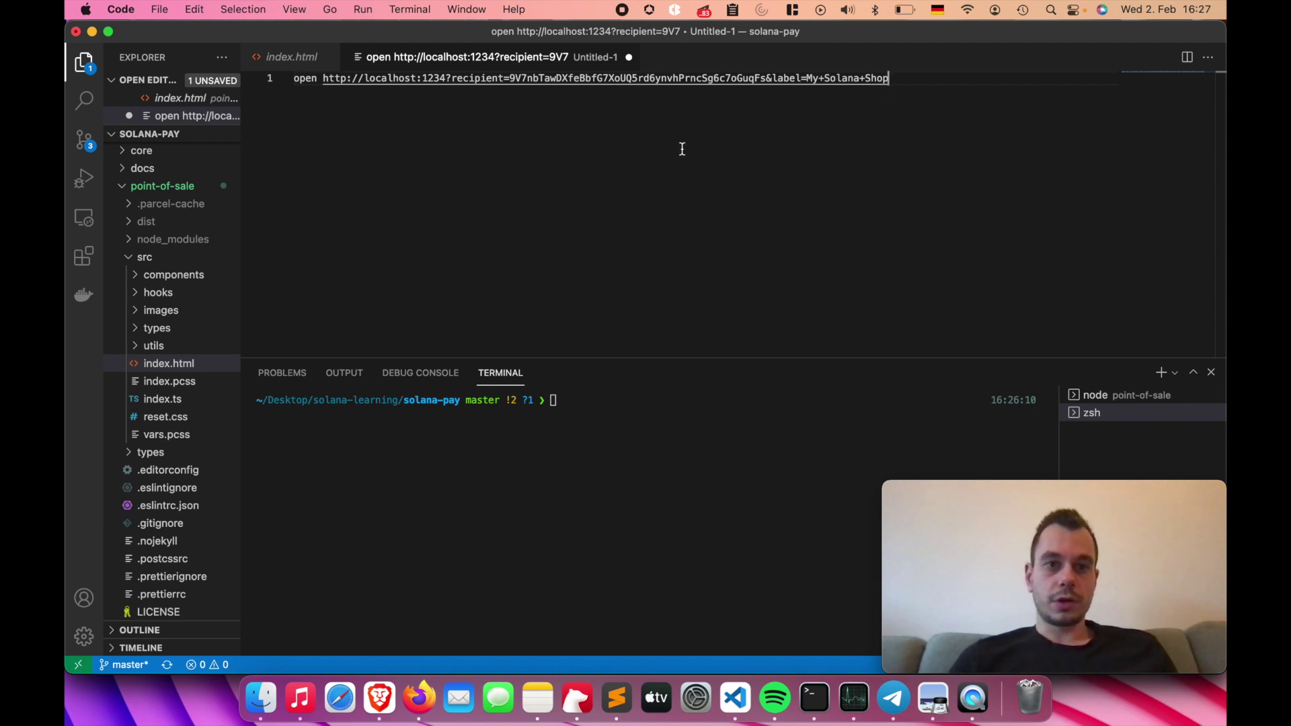
key("super+a")
Step: Replace port 1234 in the URL with the server's port 54512
left_click(445, 78)
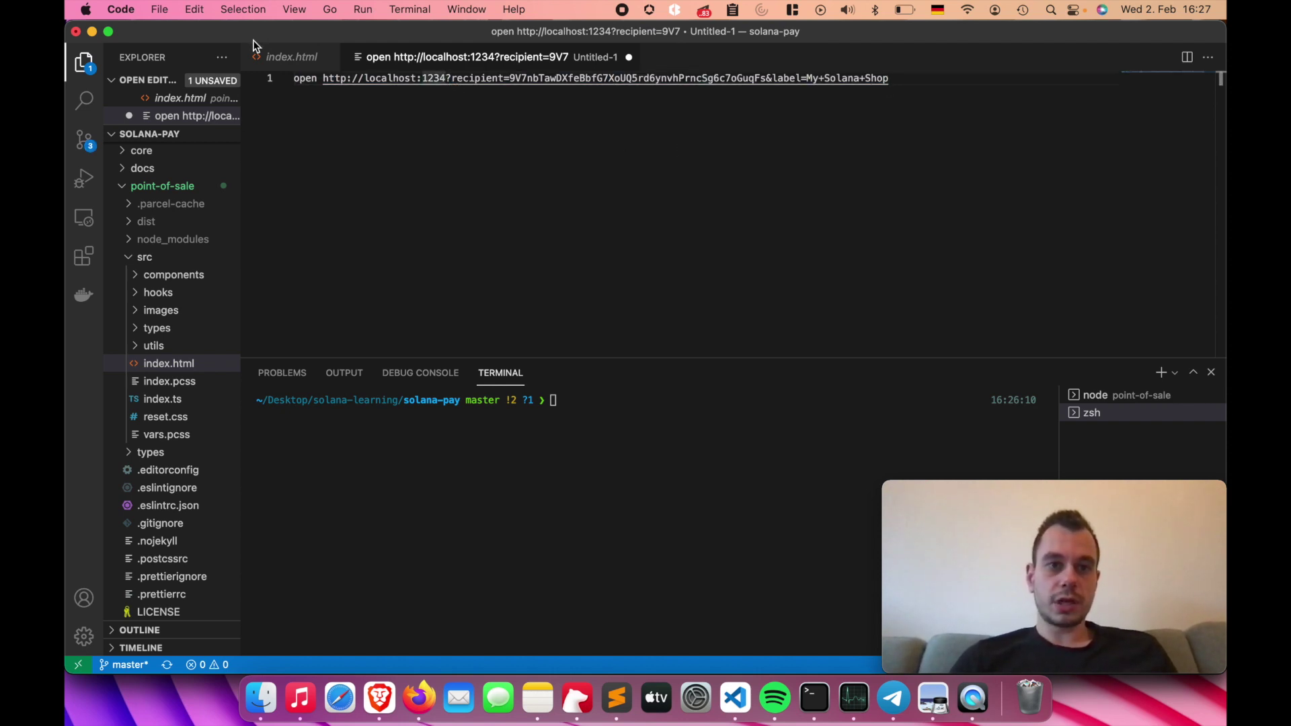
left_click(1130, 396)
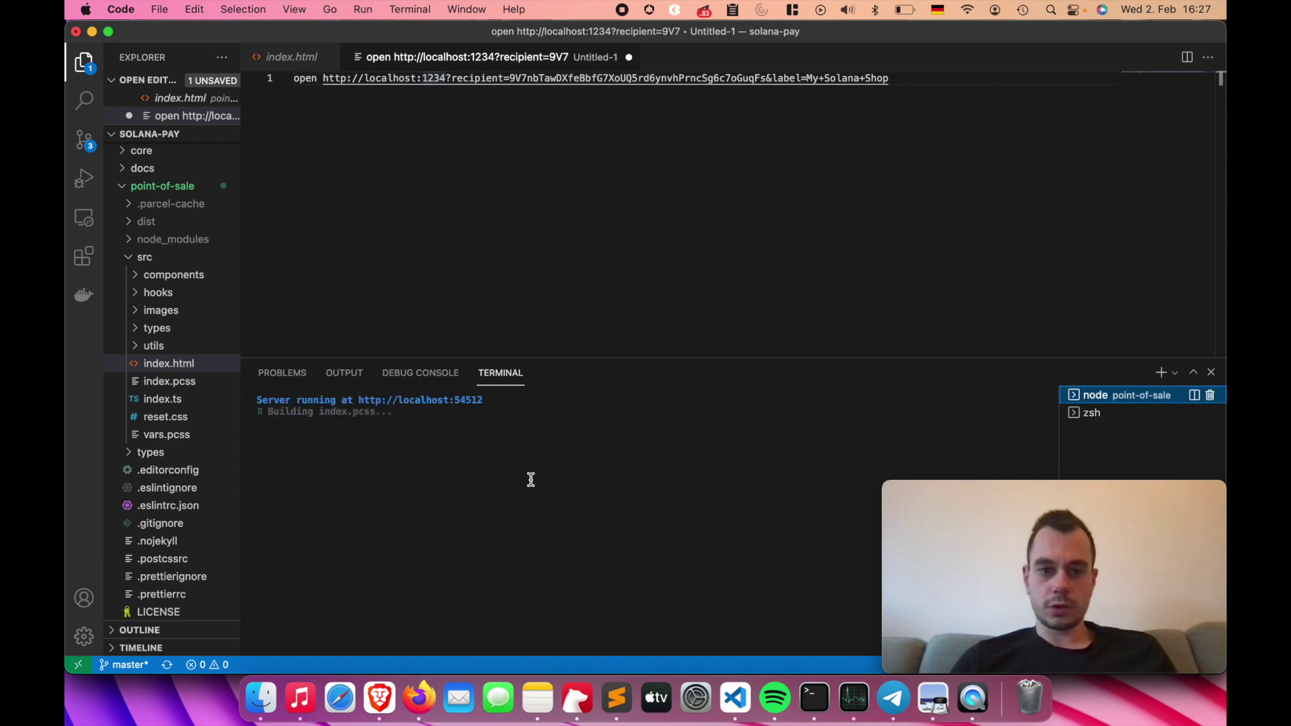
left_click_drag(489, 400, 452, 403)
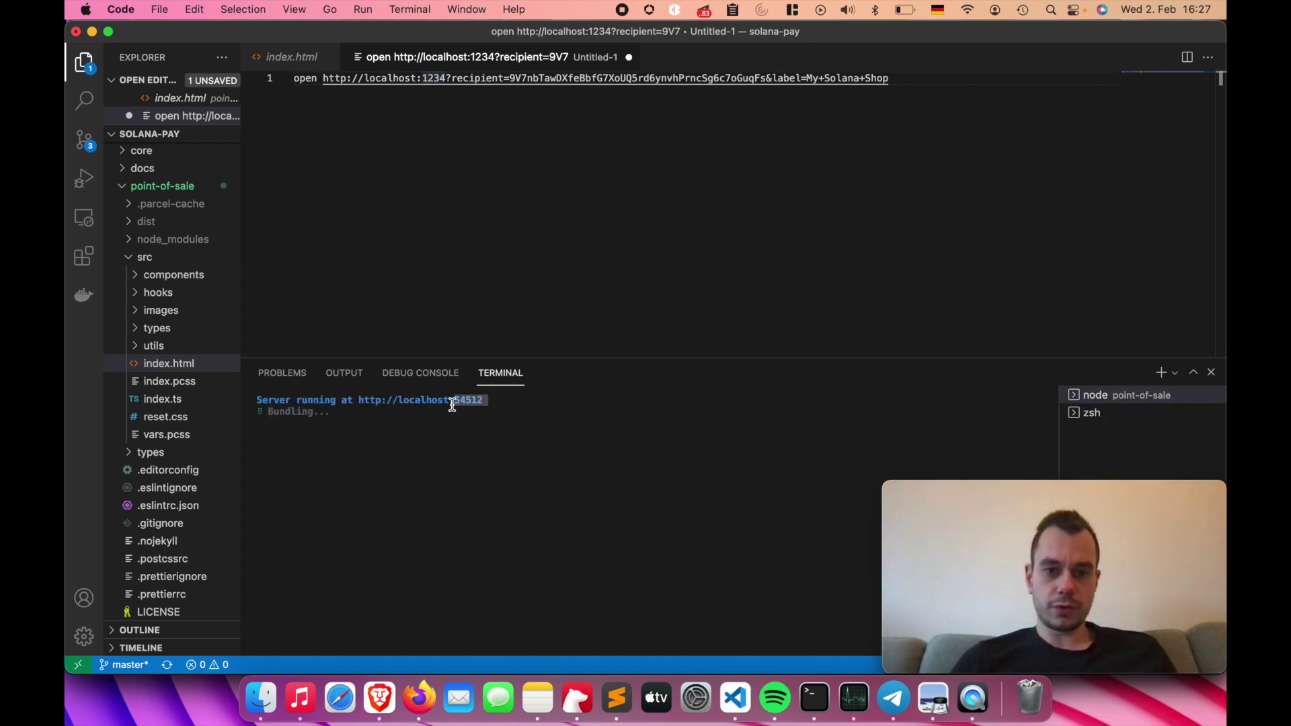
double_click(437, 79)
key("super+v")
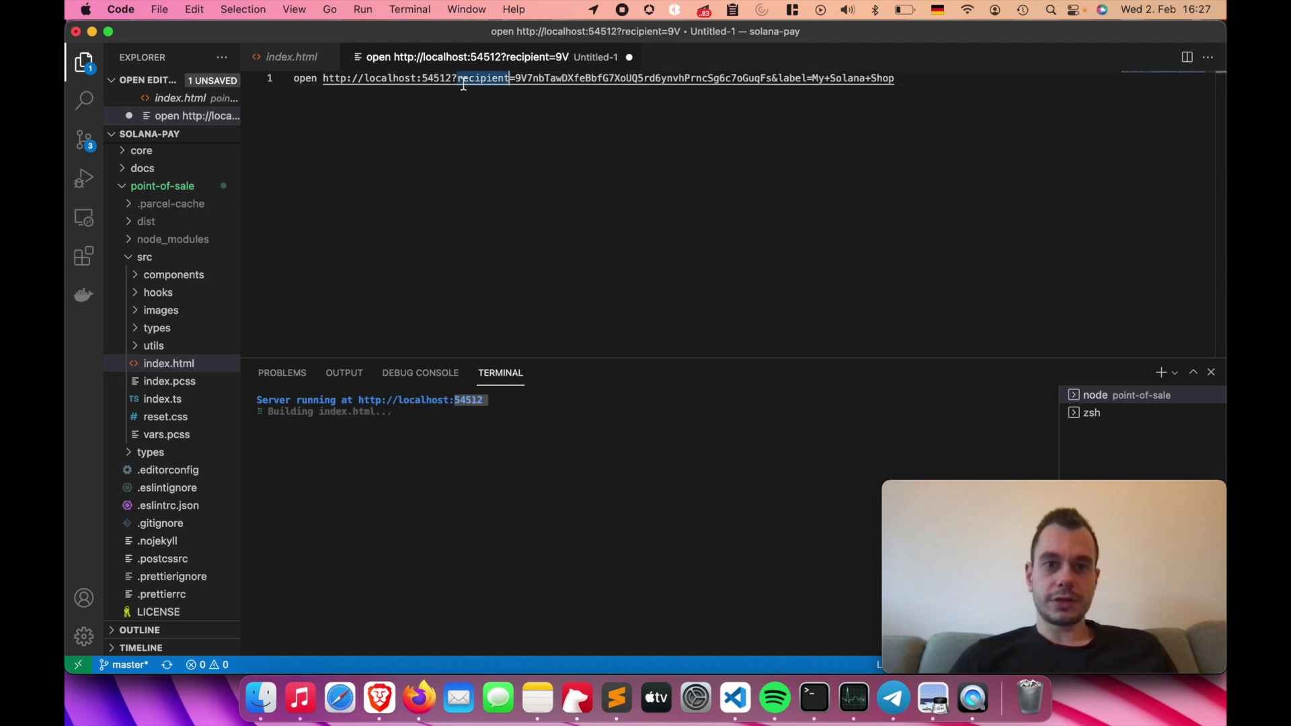
key("super+a")
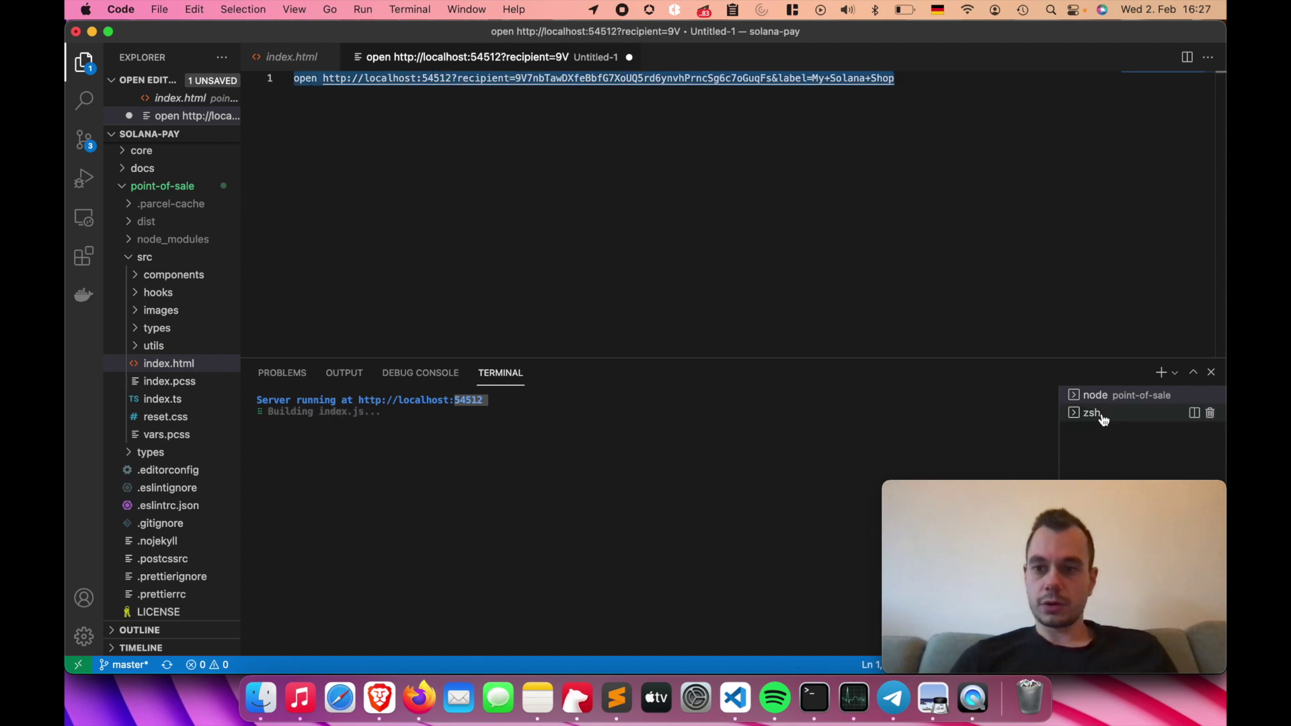
Step: Run the updated open command in the zsh terminal to load the point-of-sale page
left_click(1100, 416)
left_click(541, 524)
key("super+v")
key("Return")
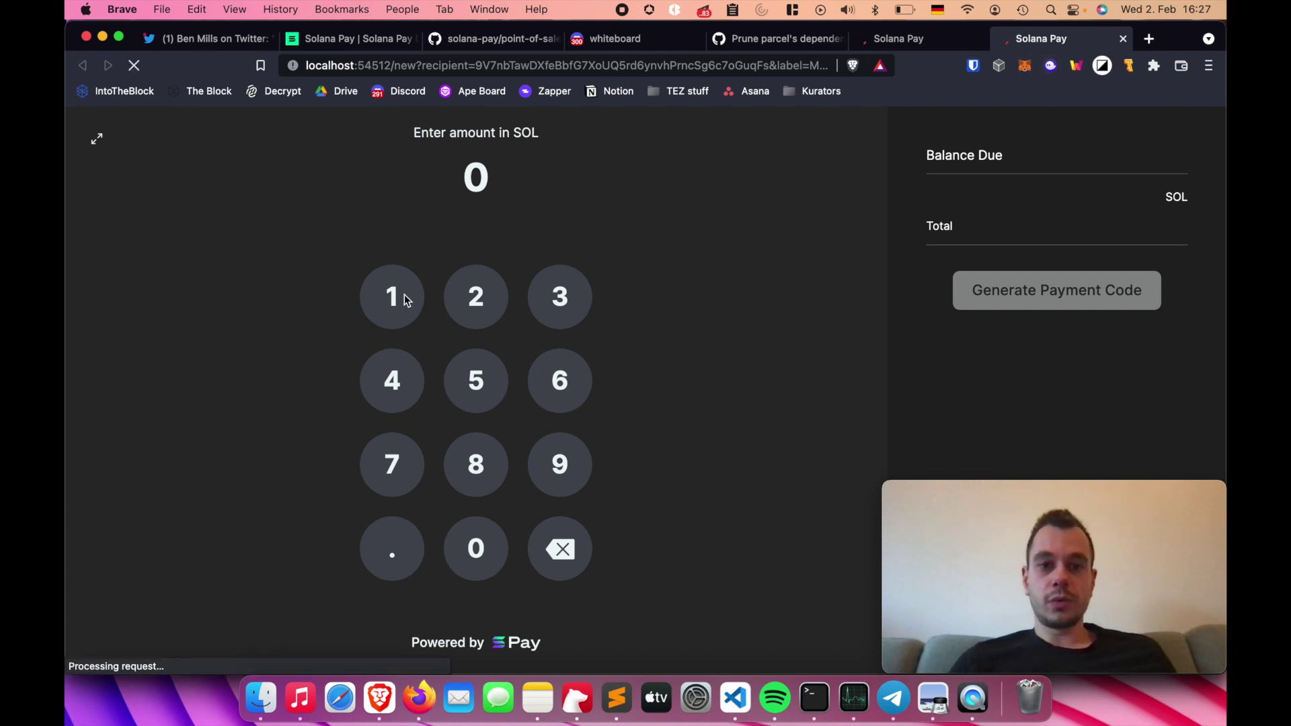
Step: Enter 0.2 SOL, check the Phantom wallet, generate the payment code, and view the server output
left_click(390, 554)
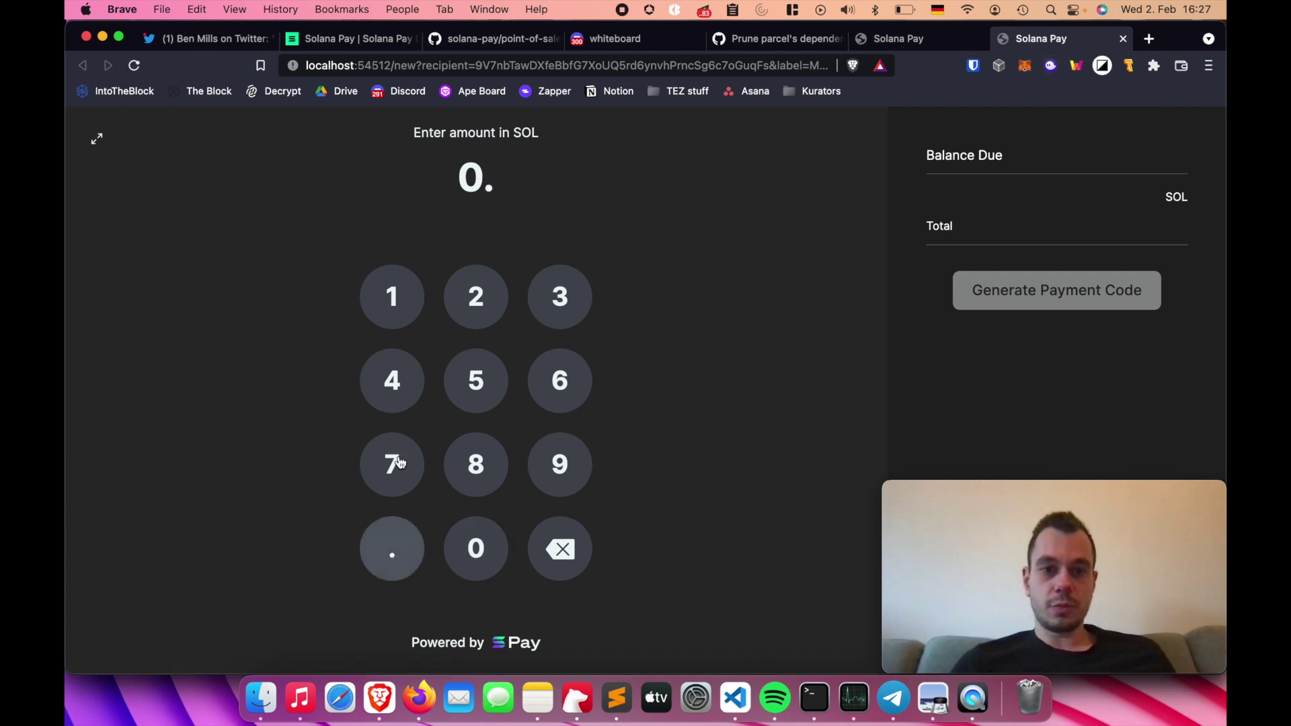
left_click(481, 293)
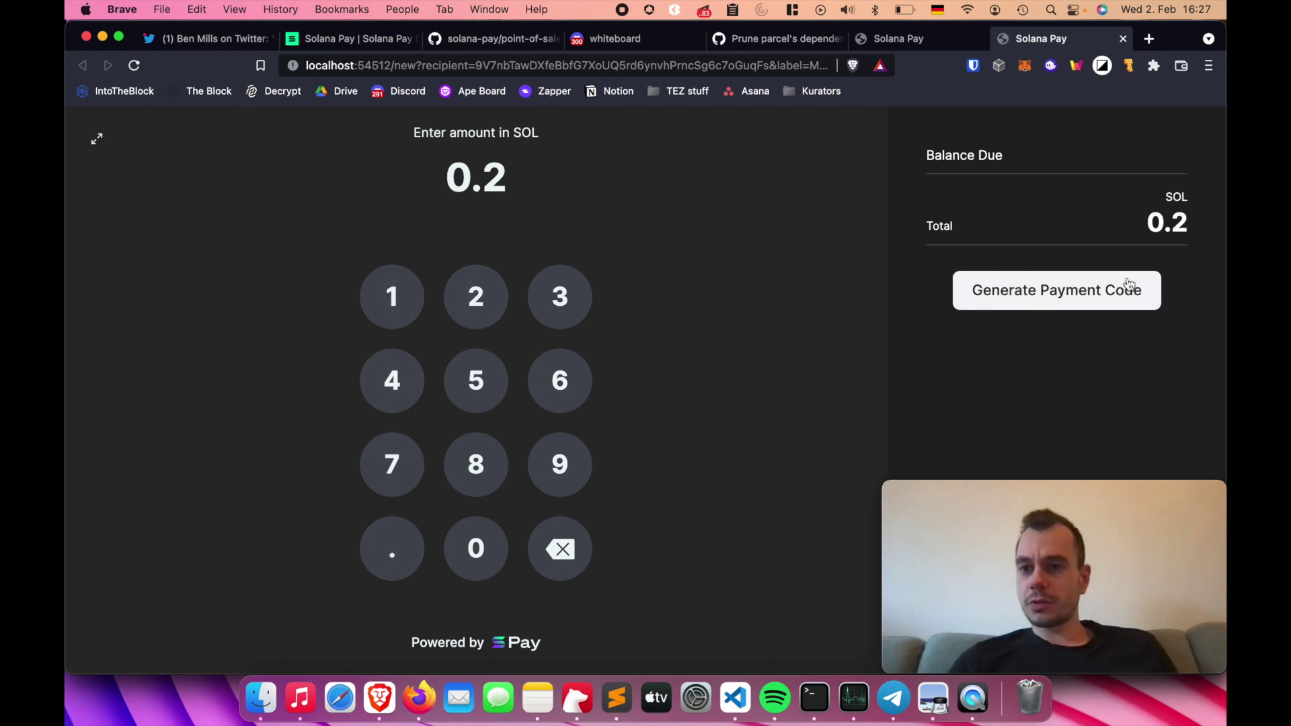
left_click(1054, 71)
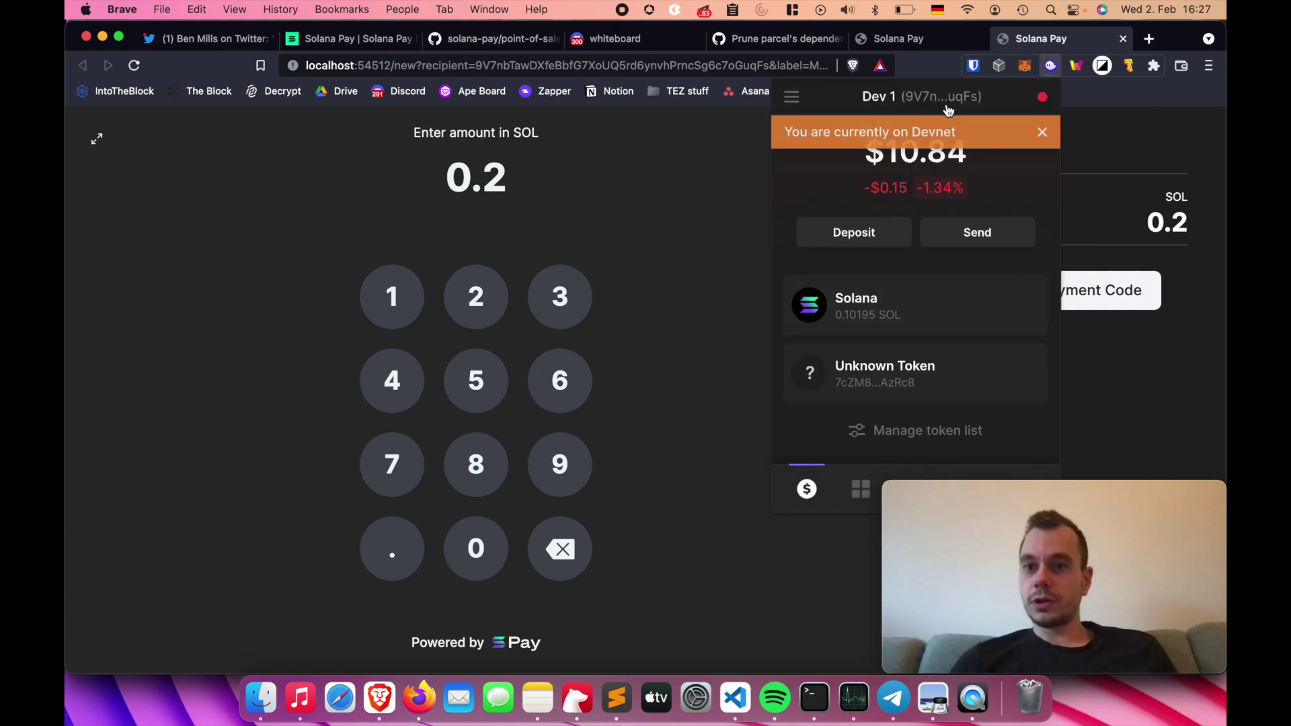
left_click(1112, 197)
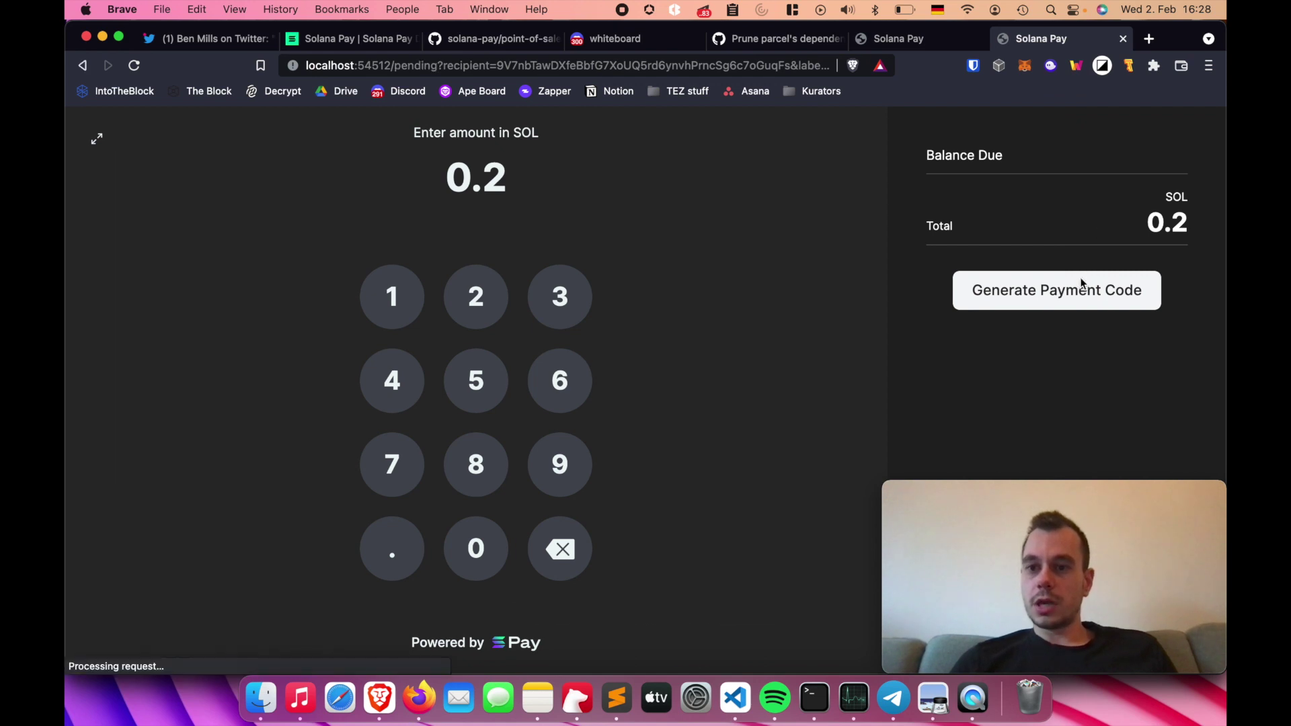
left_click(1079, 281)
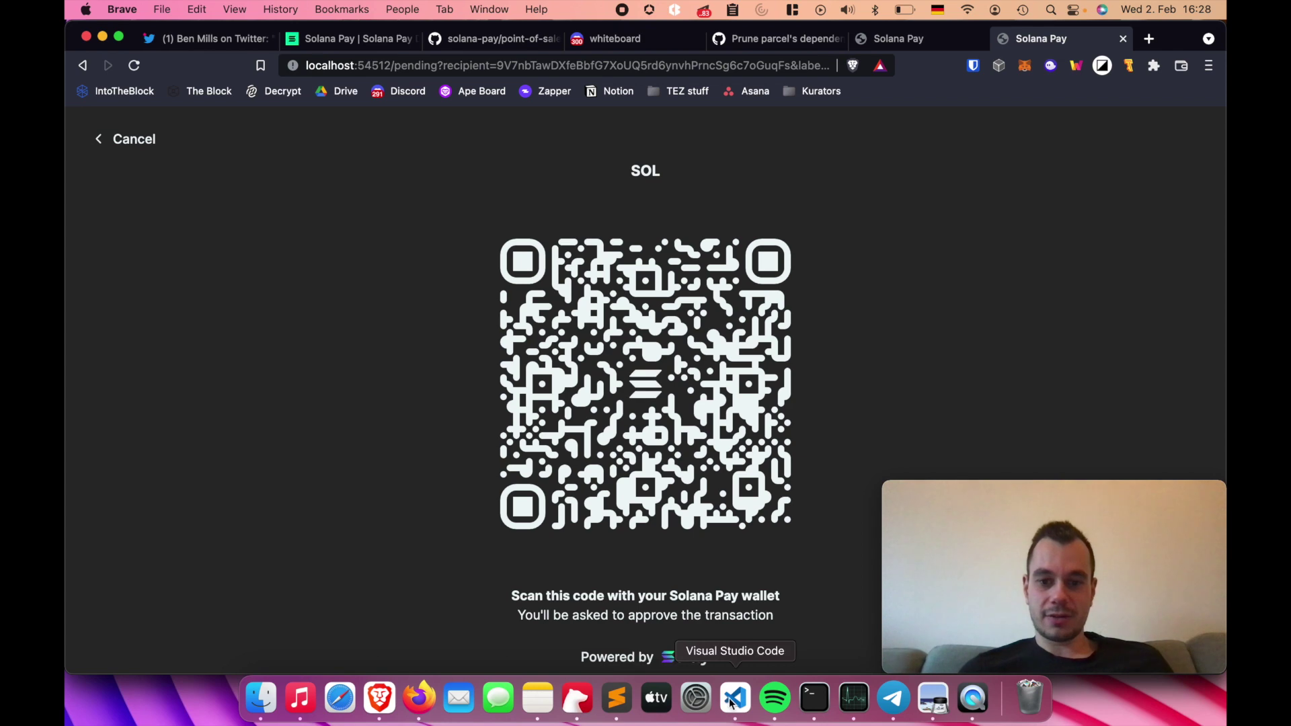
left_click(735, 697)
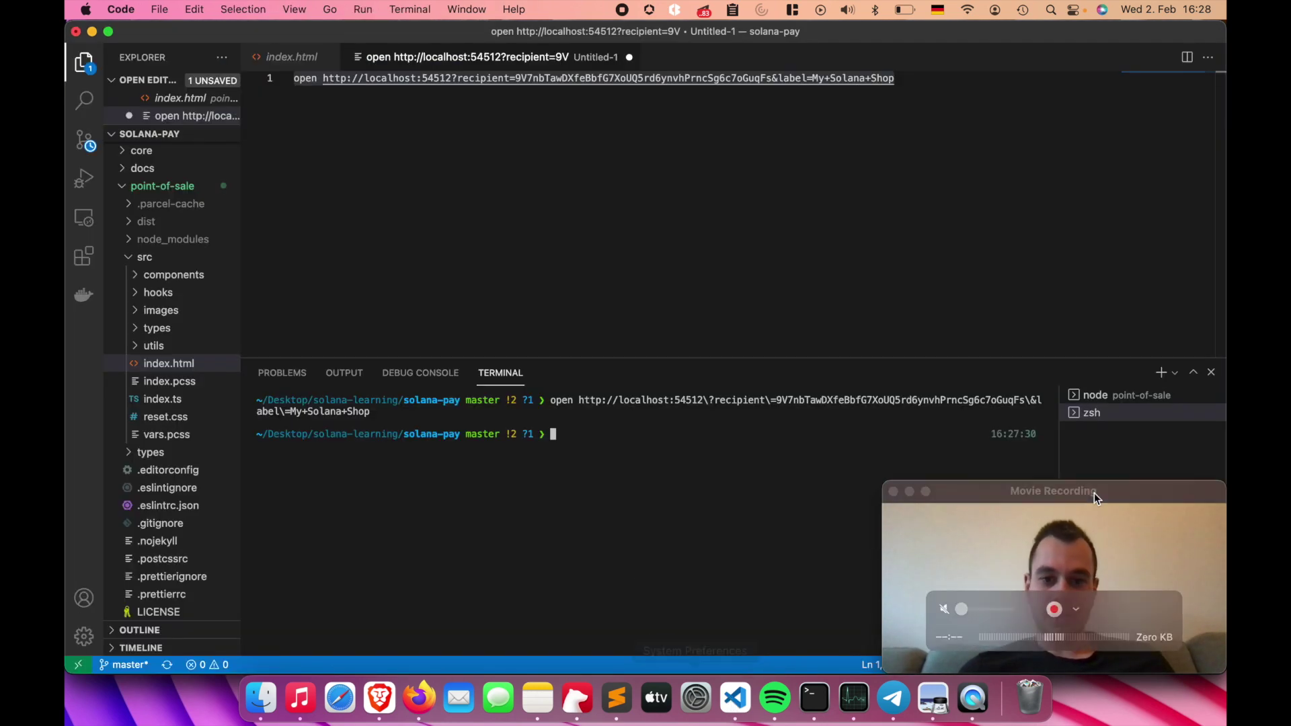
left_click(1116, 395)
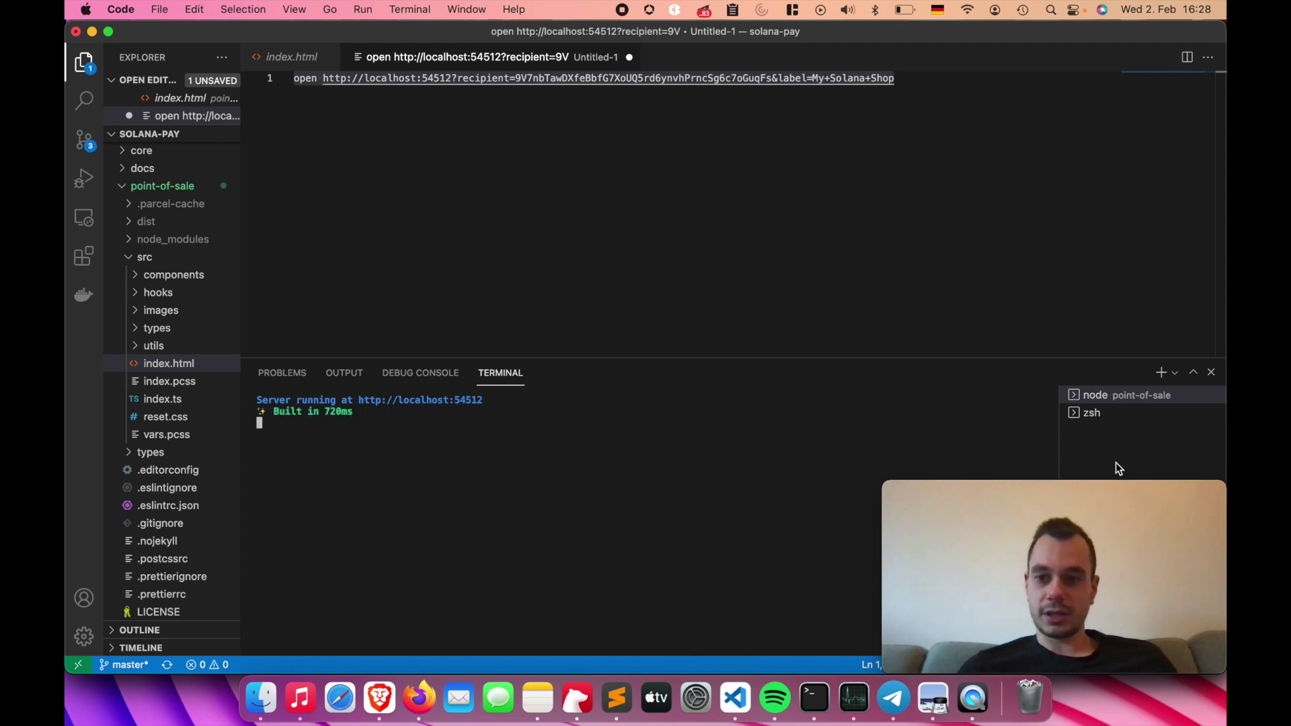
Step: Check the zsh terminal, then bring Brave forward with the Solana Pay QR code
left_click(1113, 414)
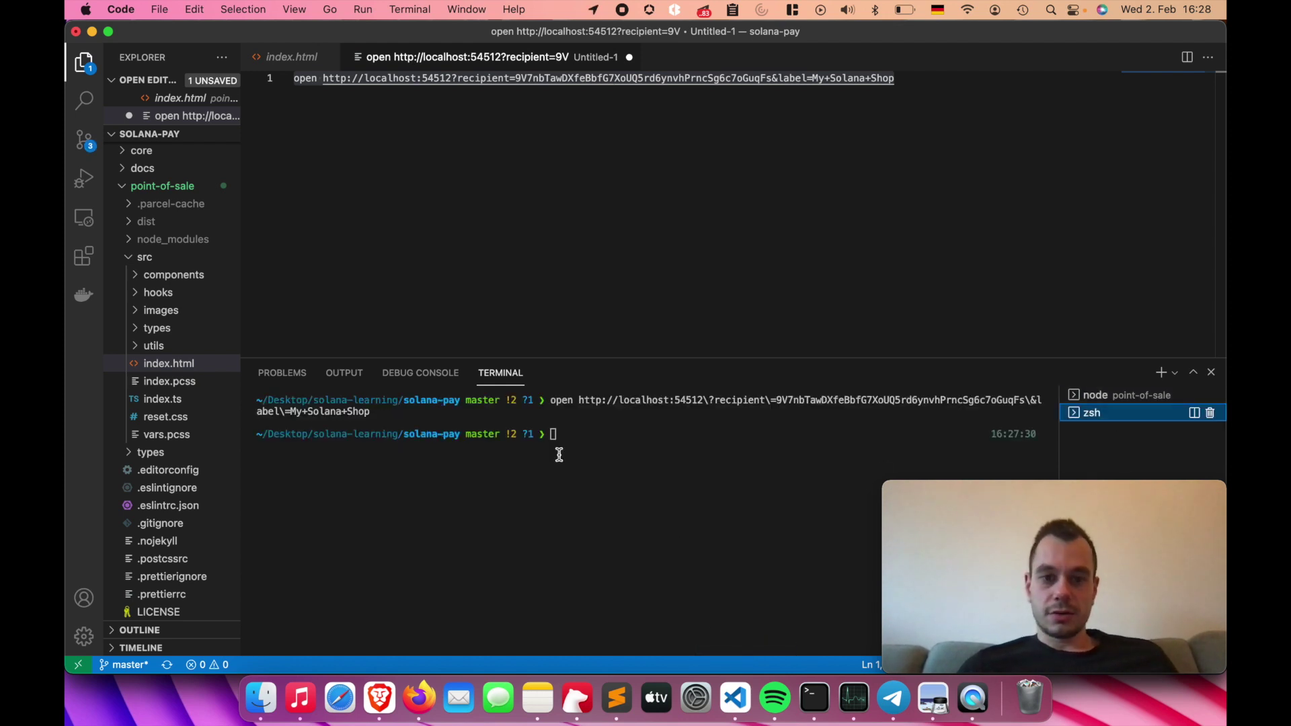
left_click(380, 699)
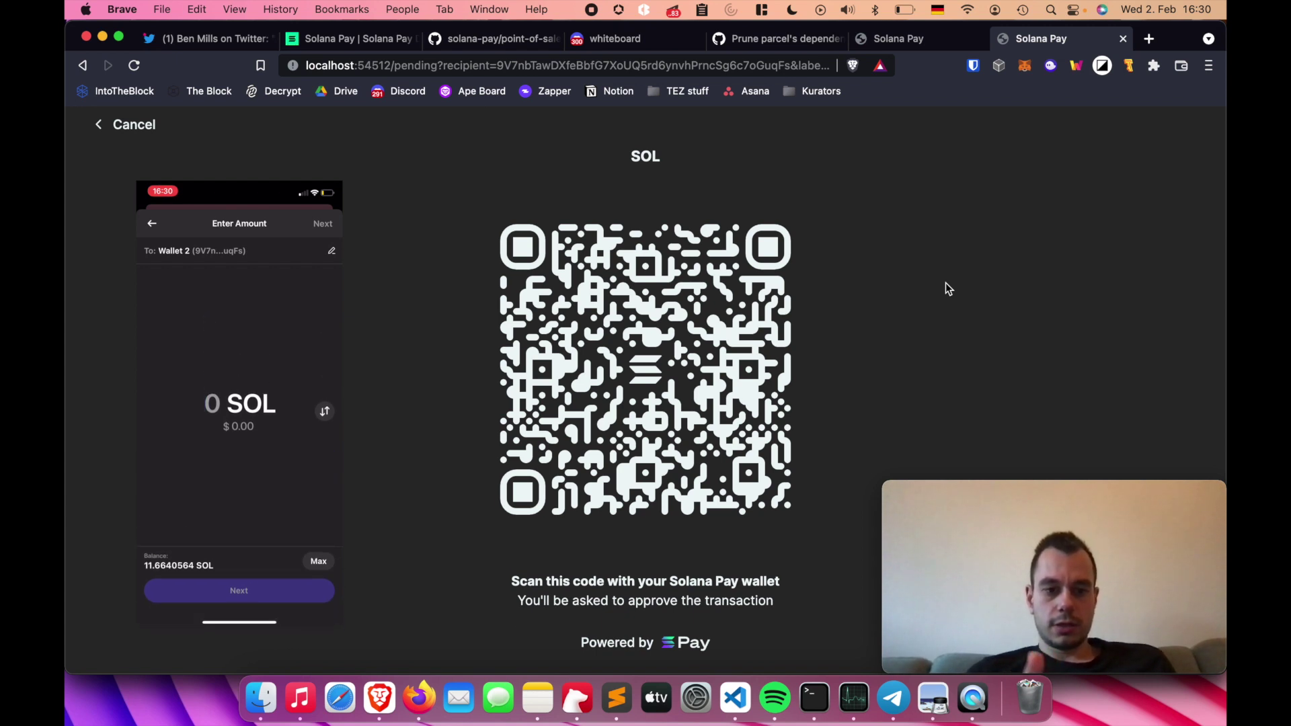
Step: Close both Solana Pay tabs, leaving Parcel issue #3242 on screen
left_click(923, 37)
left_click(1122, 39)
left_click(1121, 39)
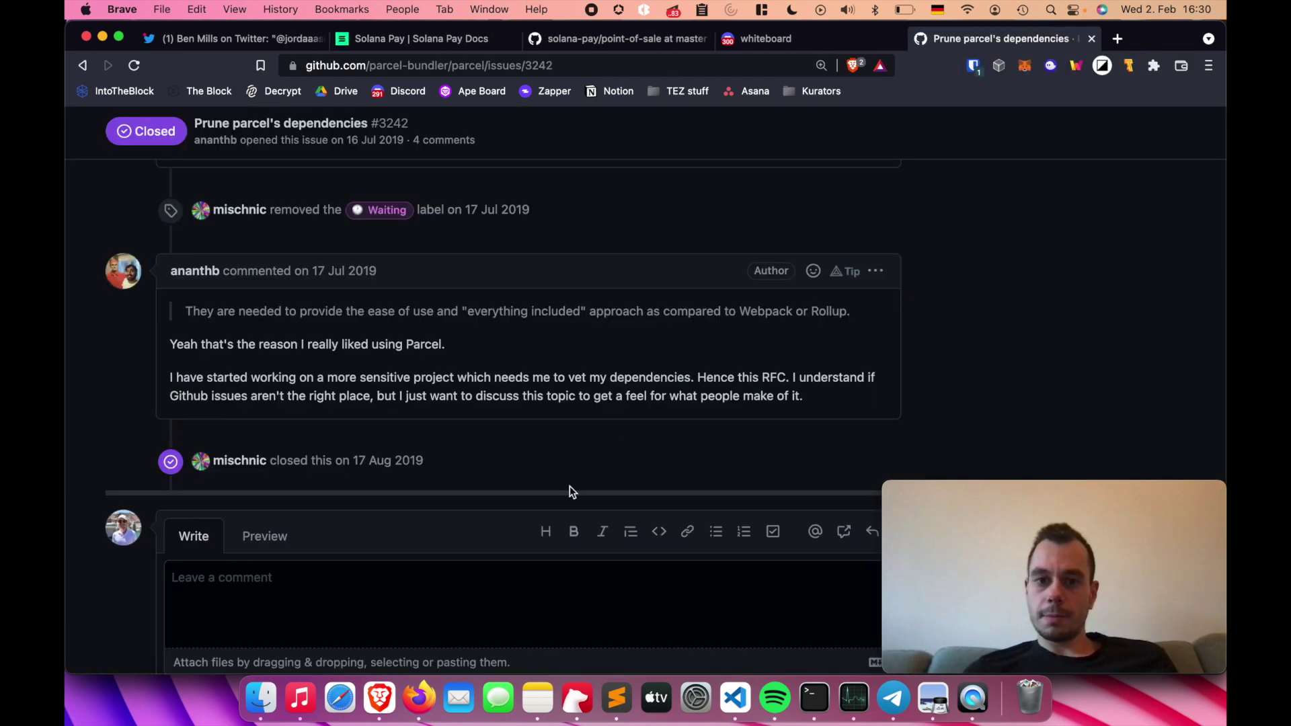
Step: Recall the localhost:54512 open command at the terminal prompt without running it
left_click(734, 700)
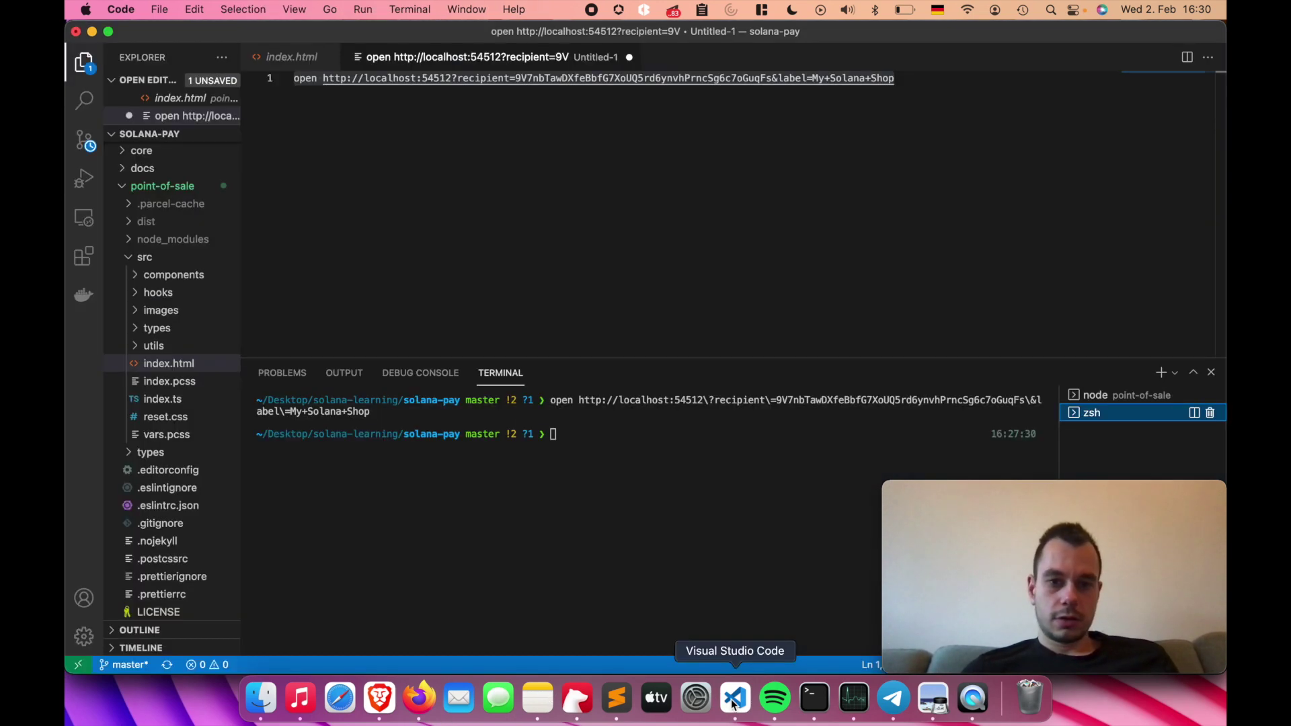
left_click(629, 510)
key("Up")
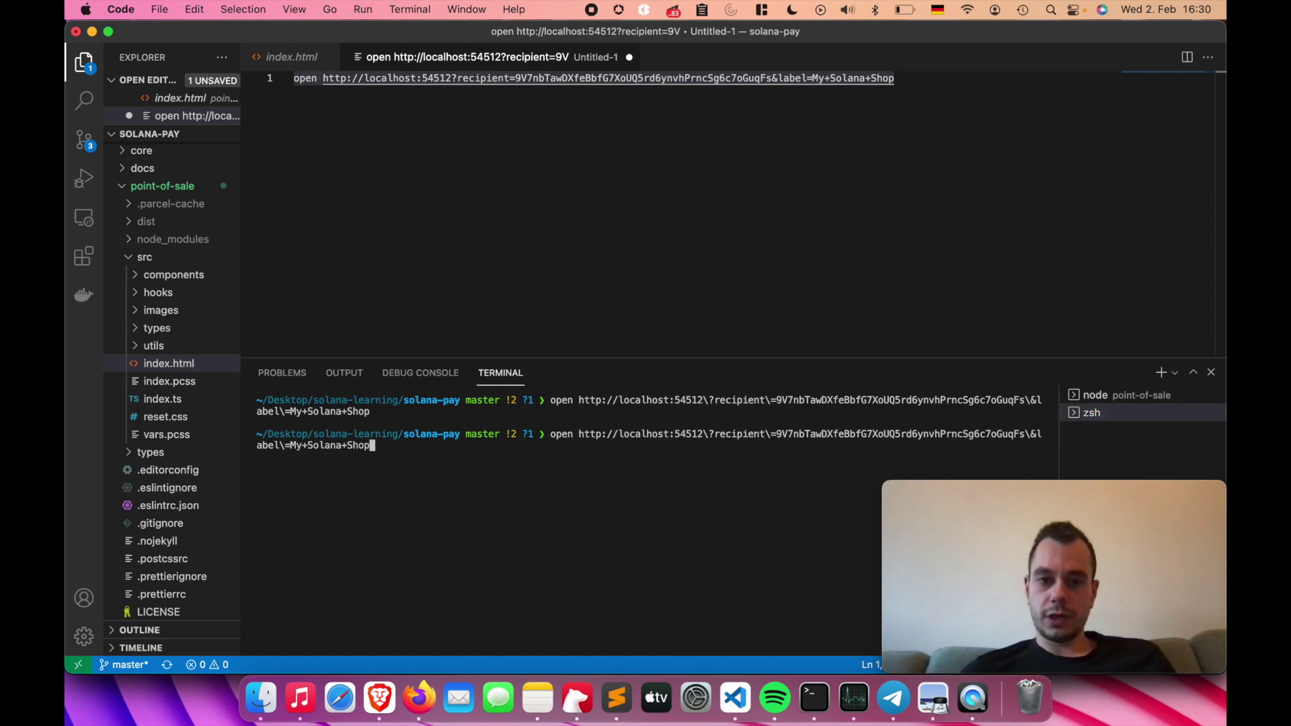
left_click(792, 216)
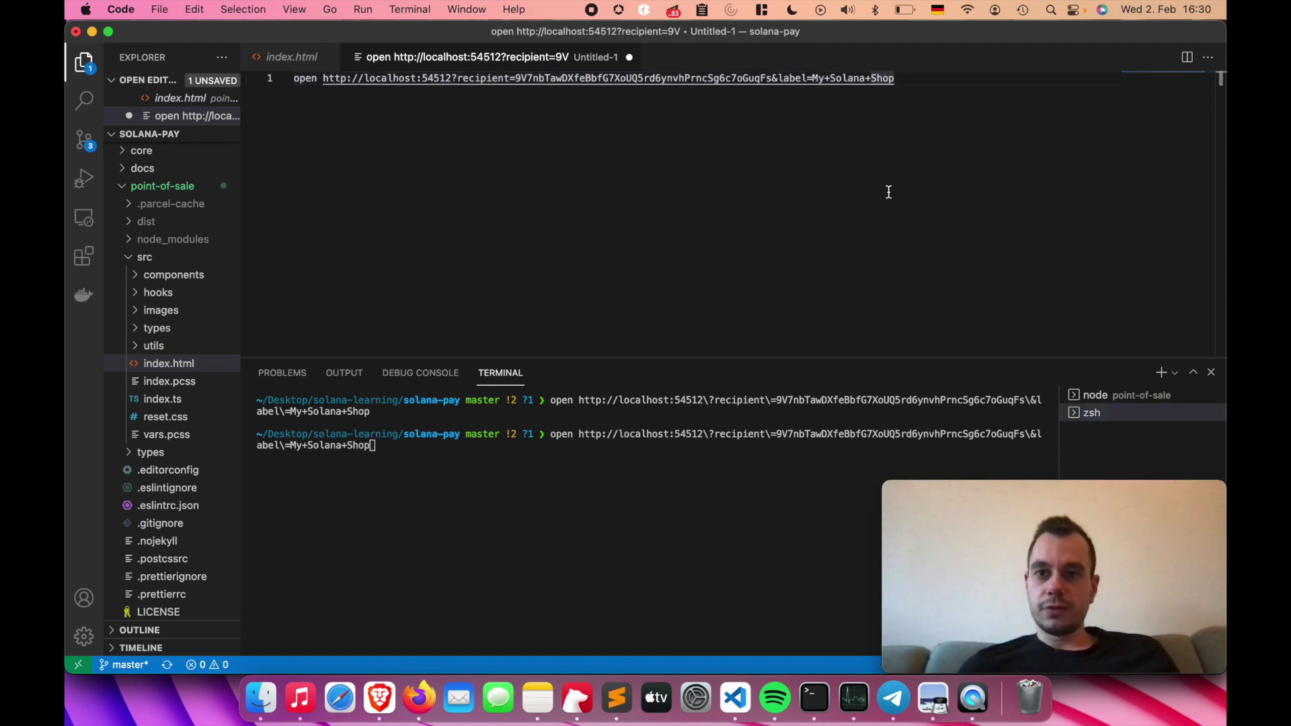
key("super+Tab")
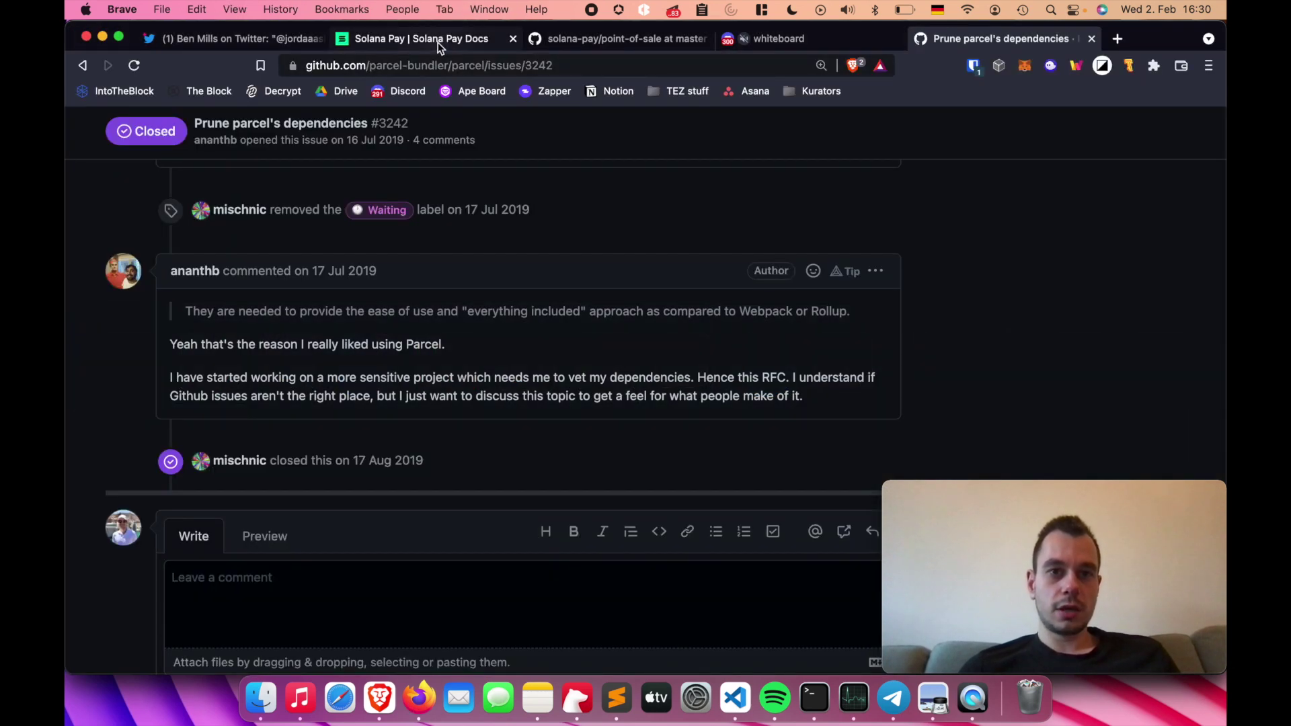
Step: Open the Solana Pay specification and scroll to the 1 SOL transfer example URL
left_click(436, 40)
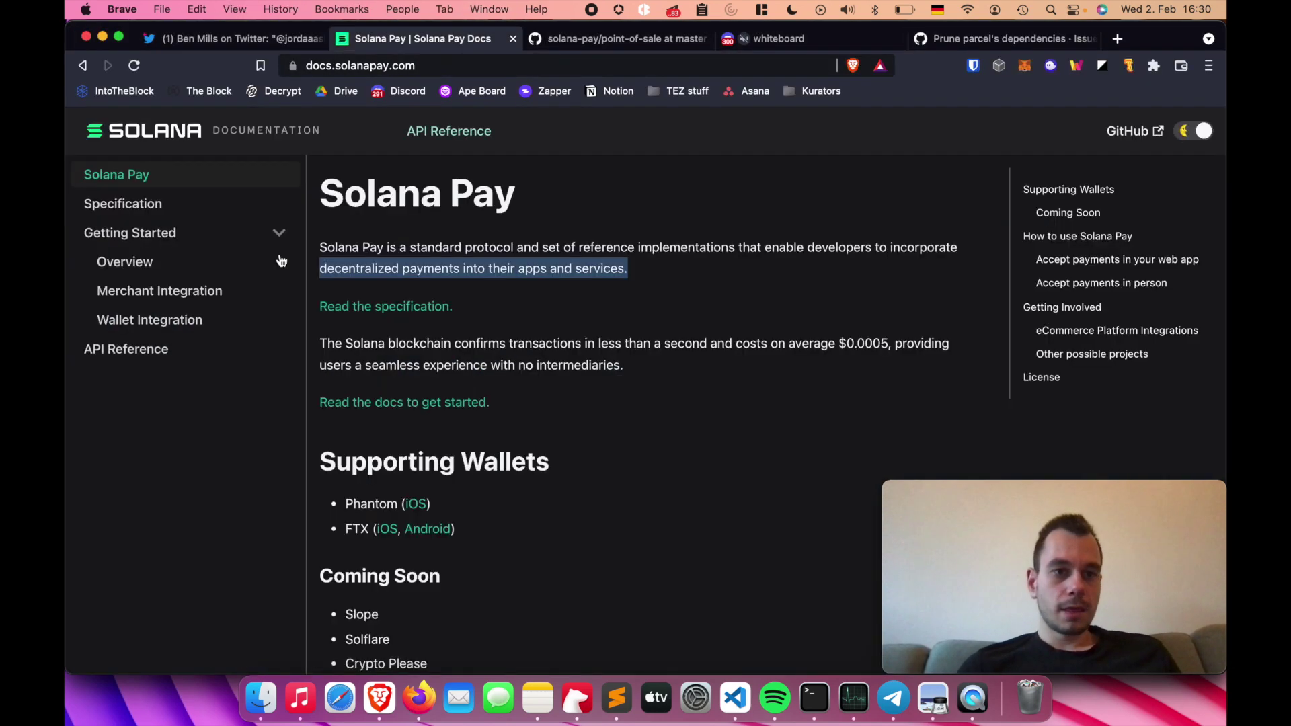
left_click(194, 207)
scroll(706, 371, "down", 15)
scroll(710, 377, "up", 5)
scroll(709, 375, "up", 5)
scroll(710, 375, "down", 10)
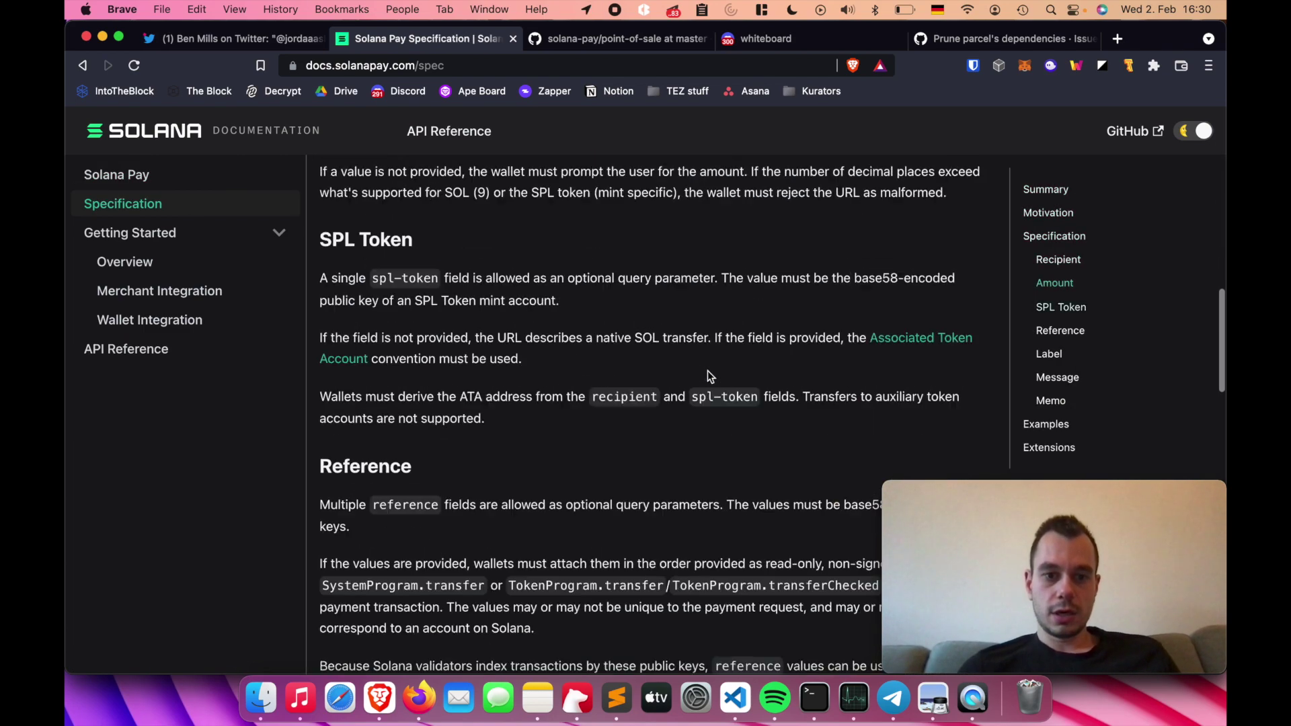
scroll(707, 374, "down", 15)
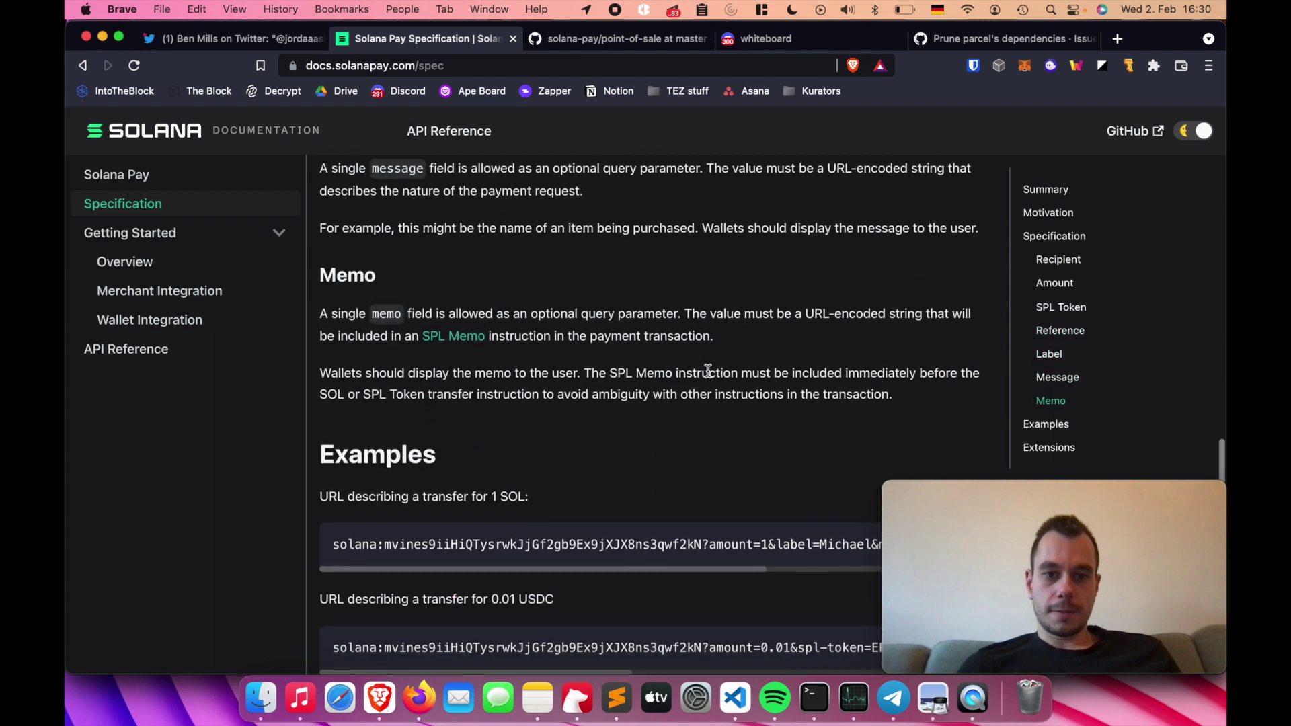
scroll(708, 372, "down", 3)
scroll(682, 390, "right", 5)
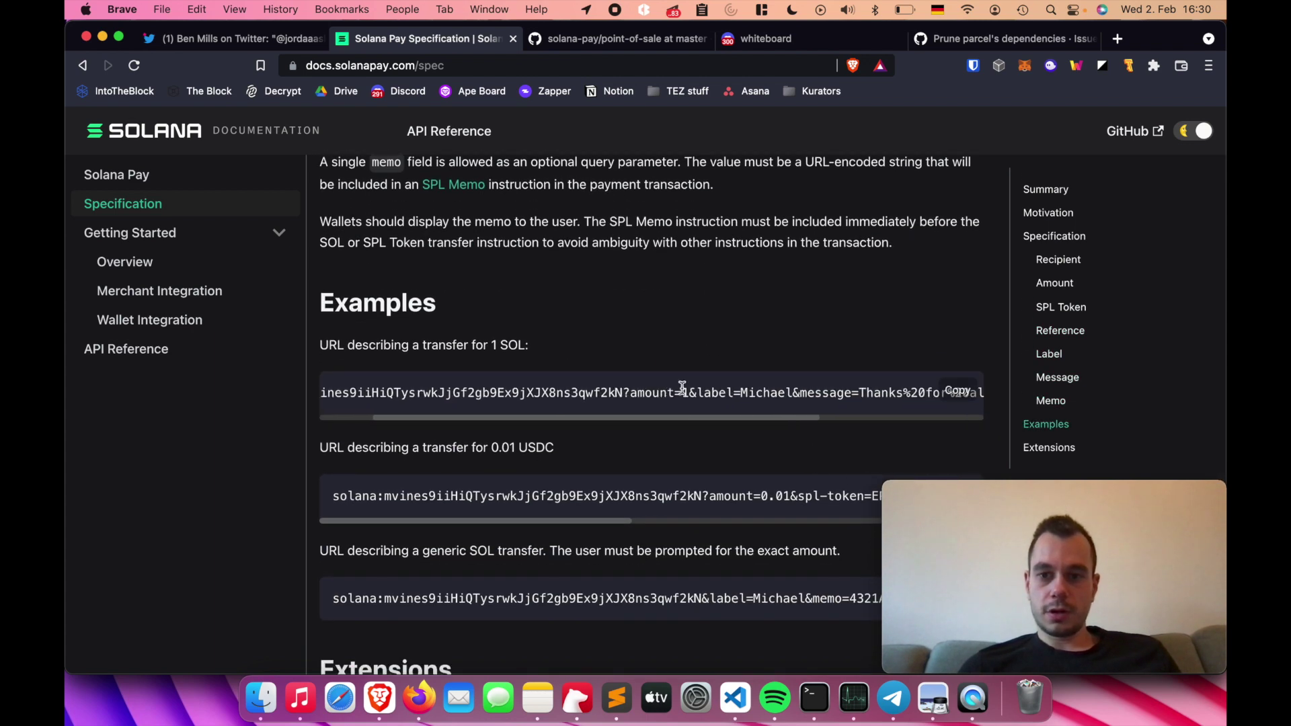
scroll(682, 390, "right", 3)
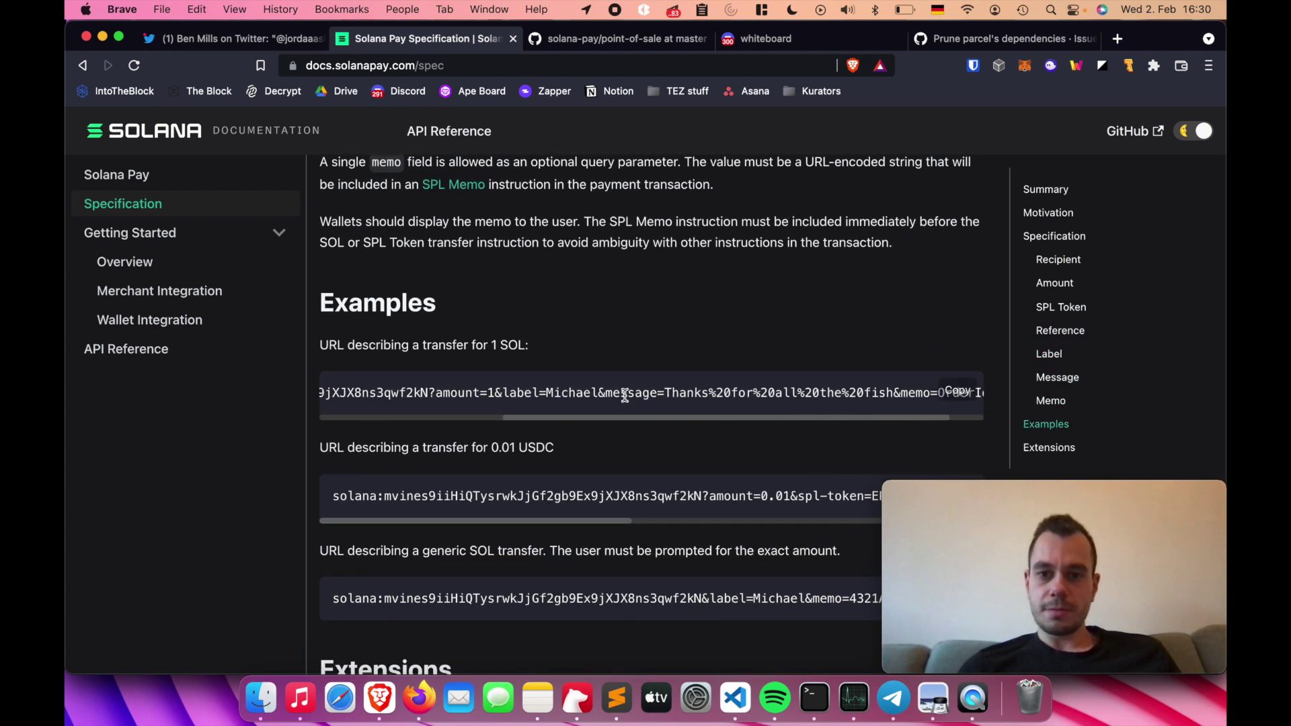
scroll(625, 395, "right", 2)
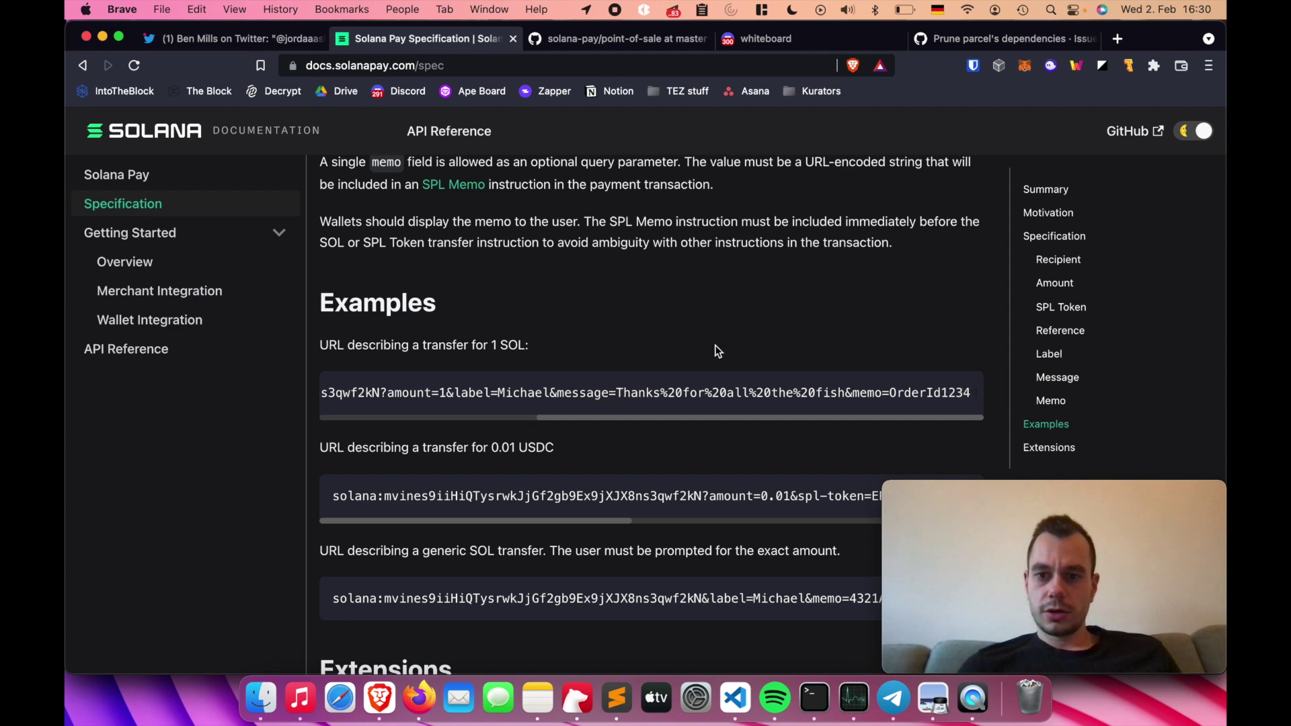
scroll(687, 395, "left", 8)
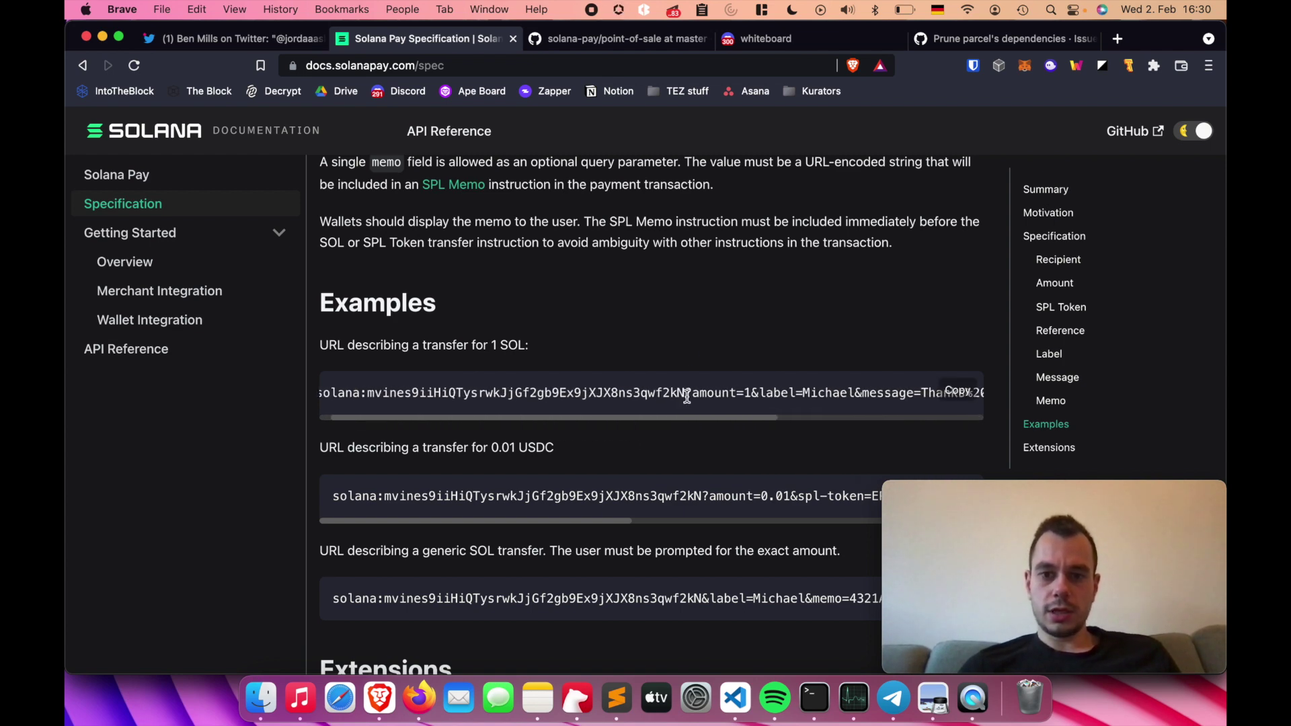
Step: Copy the example URL's query string from ?amount through the memo
key("super+Tab")
key("super+Tab")
key("super+shift+Tab")
key("super+shift+Tab")
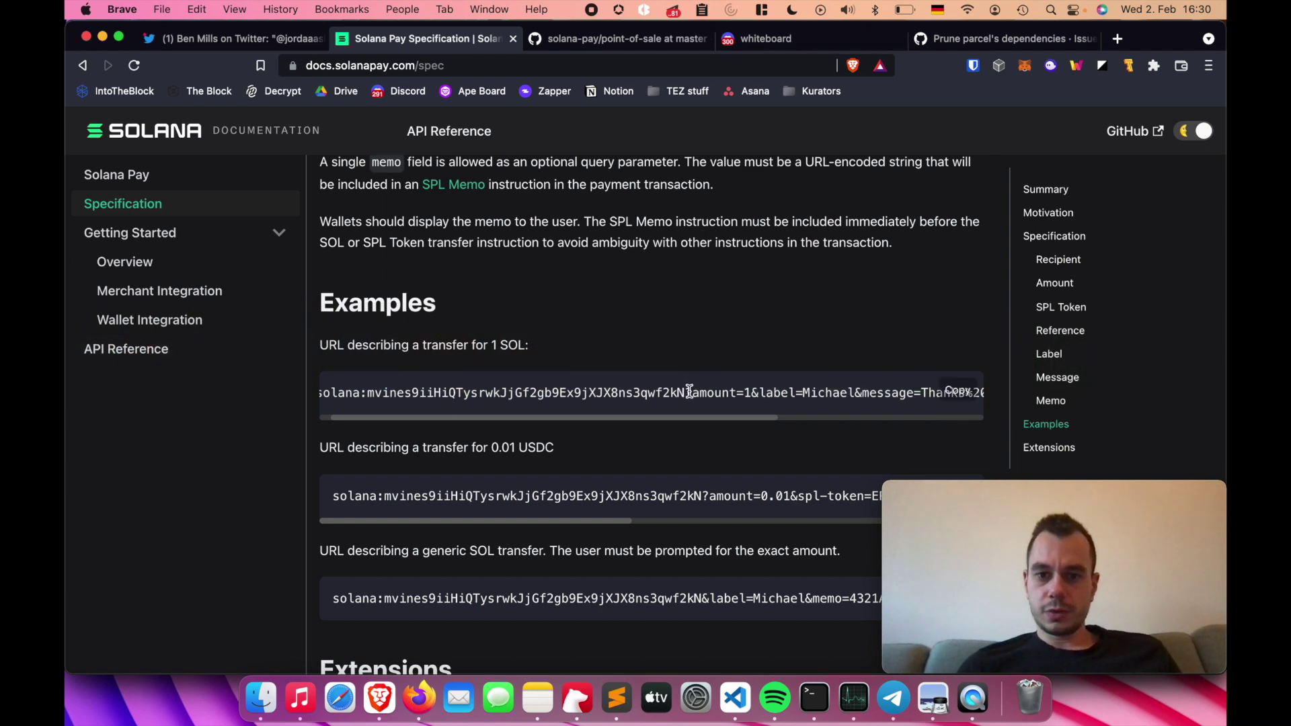
left_click_drag(688, 395, 978, 400)
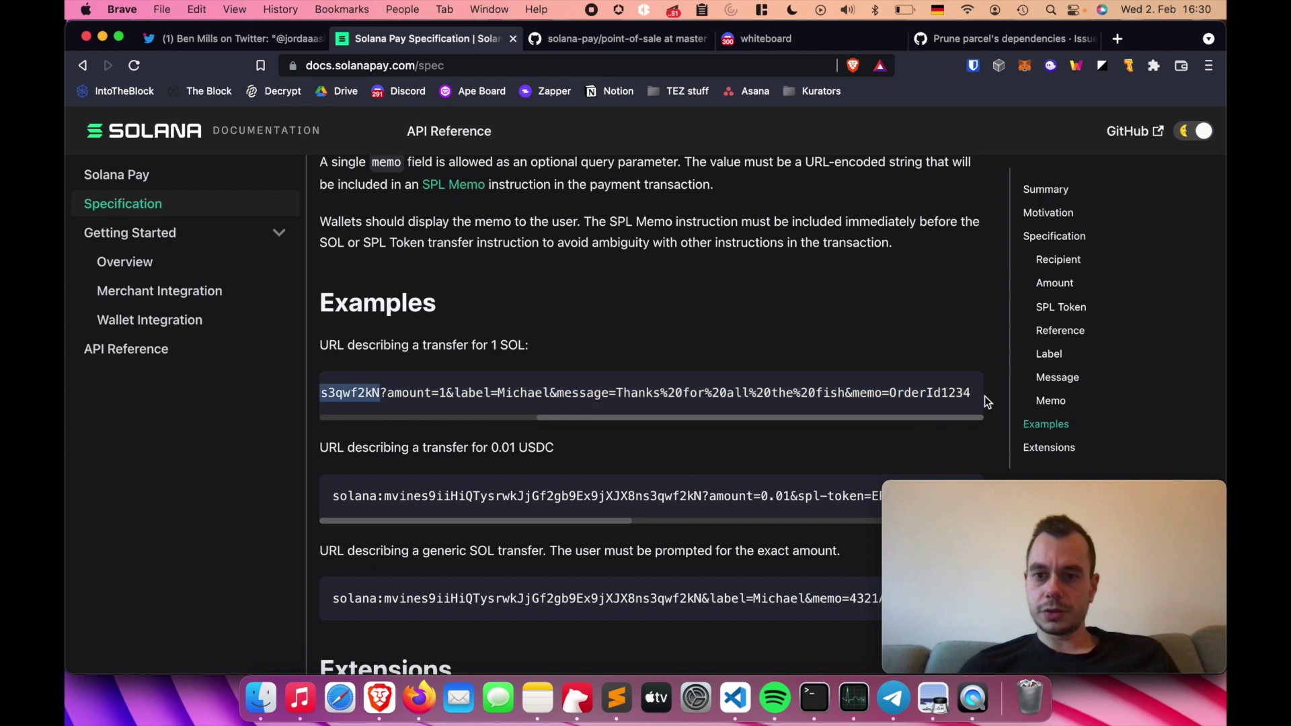
key("super+c")
key("super+Tab")
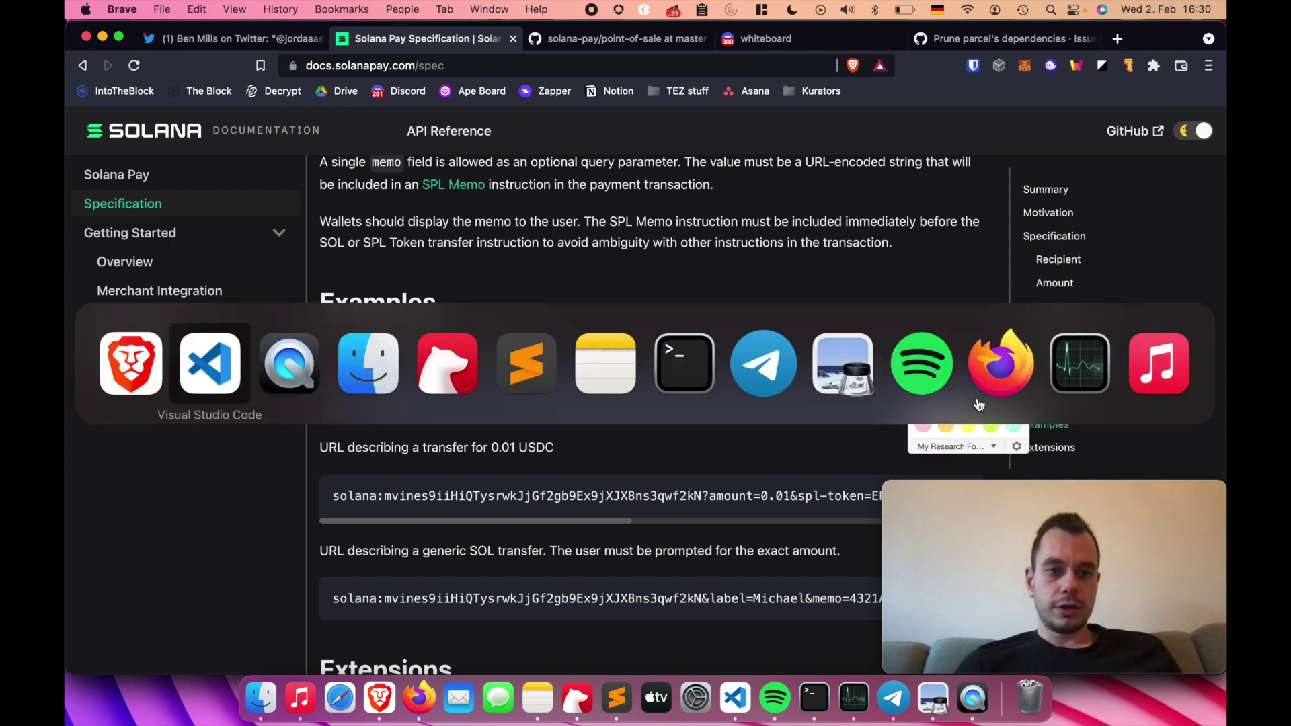
Step: Paste the example query onto line 3 and append &amount=1 to the open command
key("super+v")
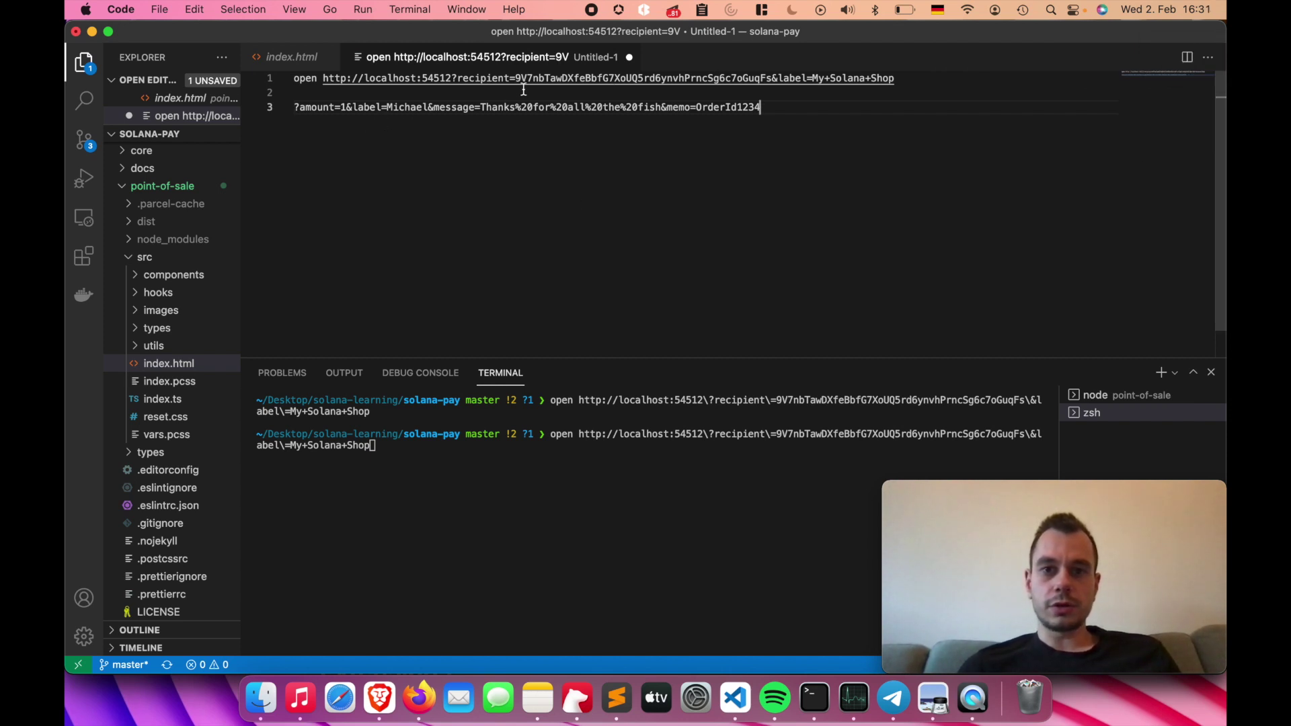
left_click(776, 81)
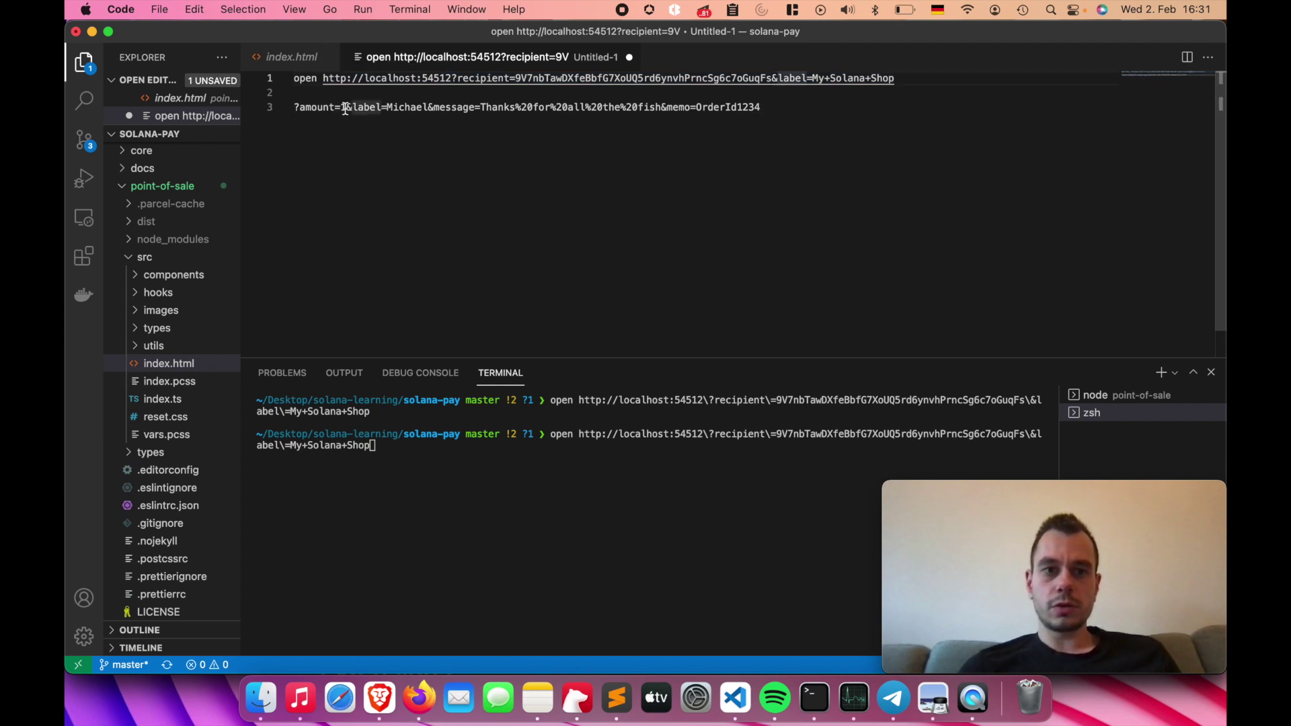
left_click_drag(346, 108, 306, 111)
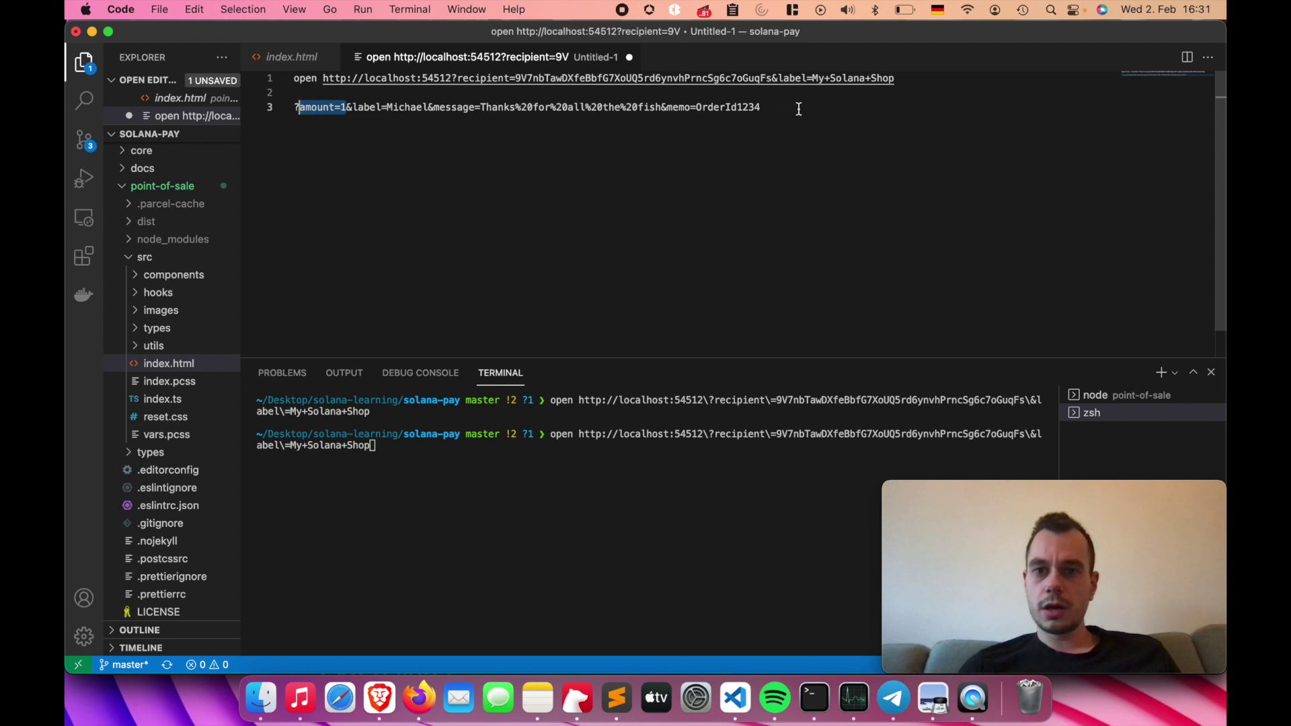
left_click(911, 78)
type("&")
key("super+v")
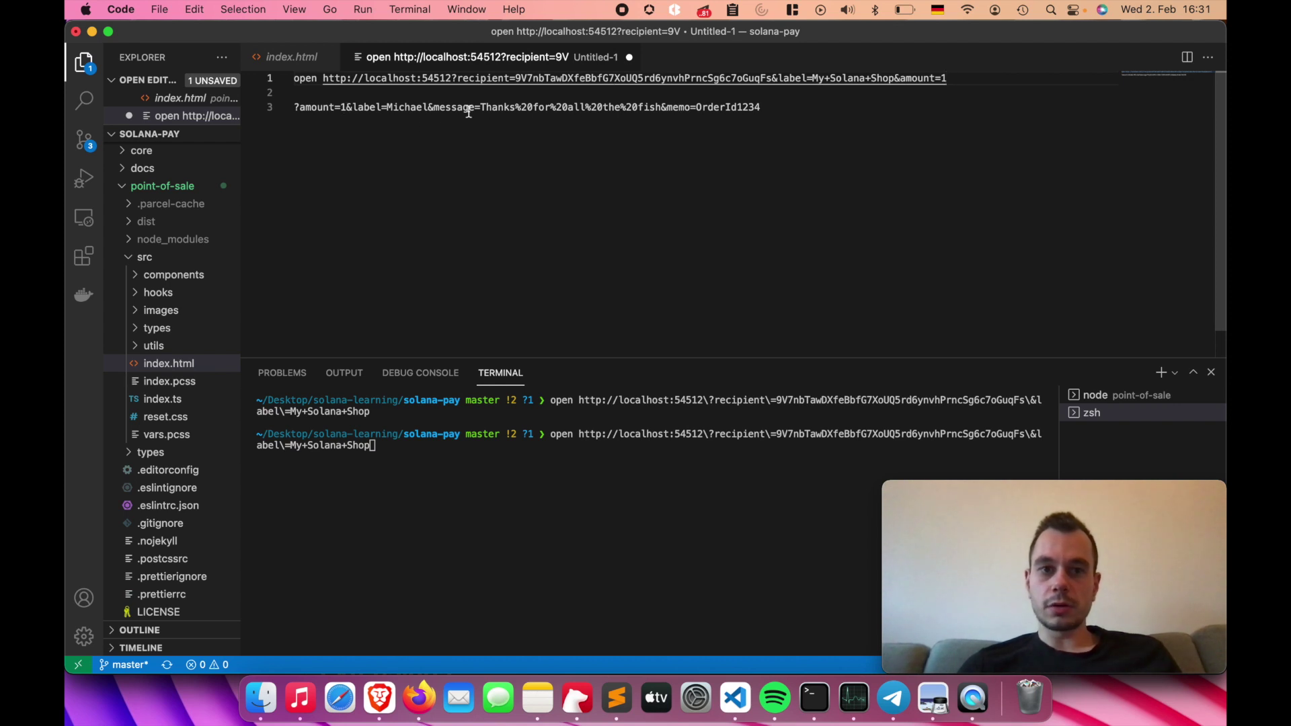
Step: Append the fish message and memo OrderId1234 parameters to the open command
left_click_drag(428, 109, 788, 120)
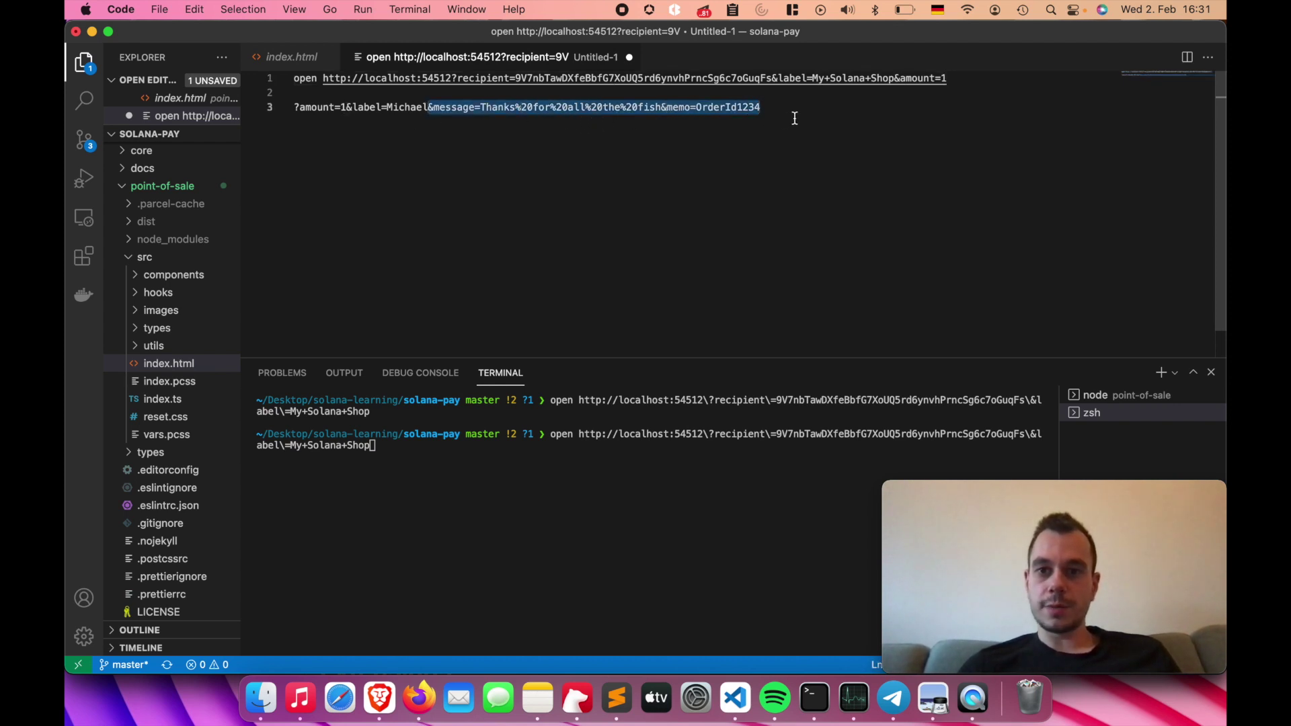
key("super+c")
left_click(980, 82)
key("super+v")
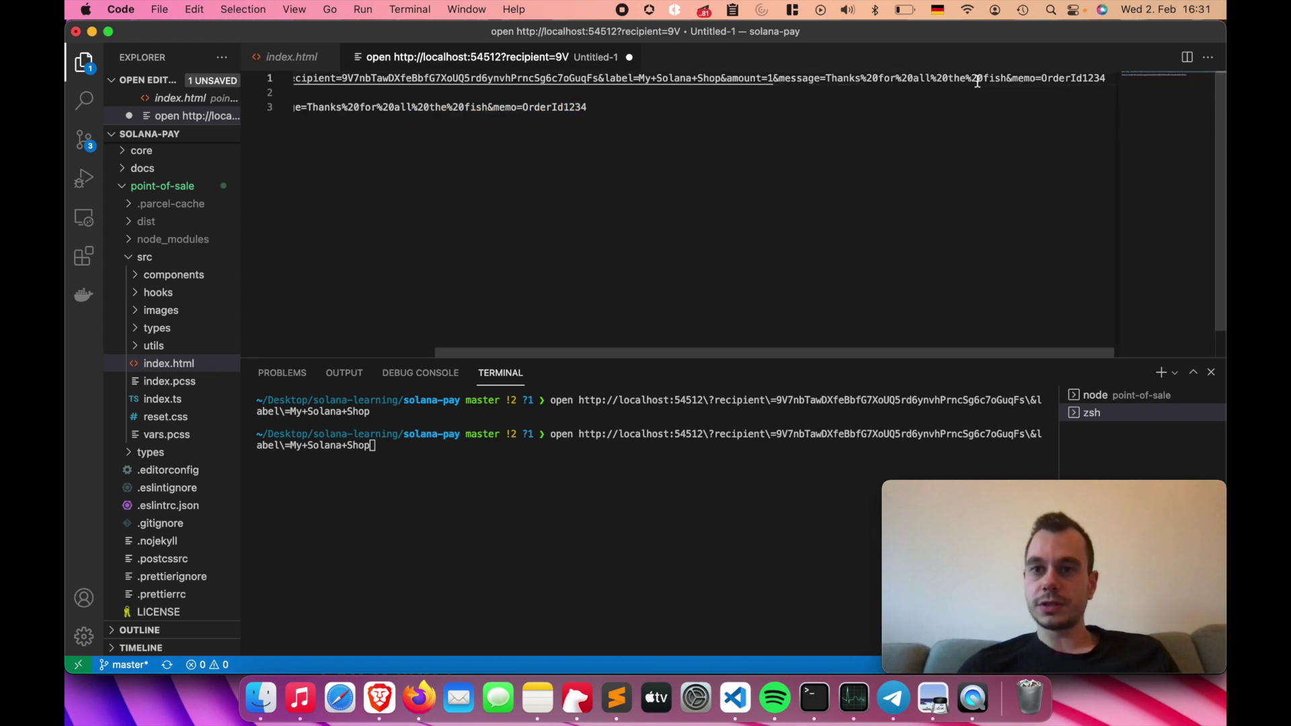
Step: Copy the completed open command into the terminal and run it
triple_click(977, 81)
left_click(751, 502)
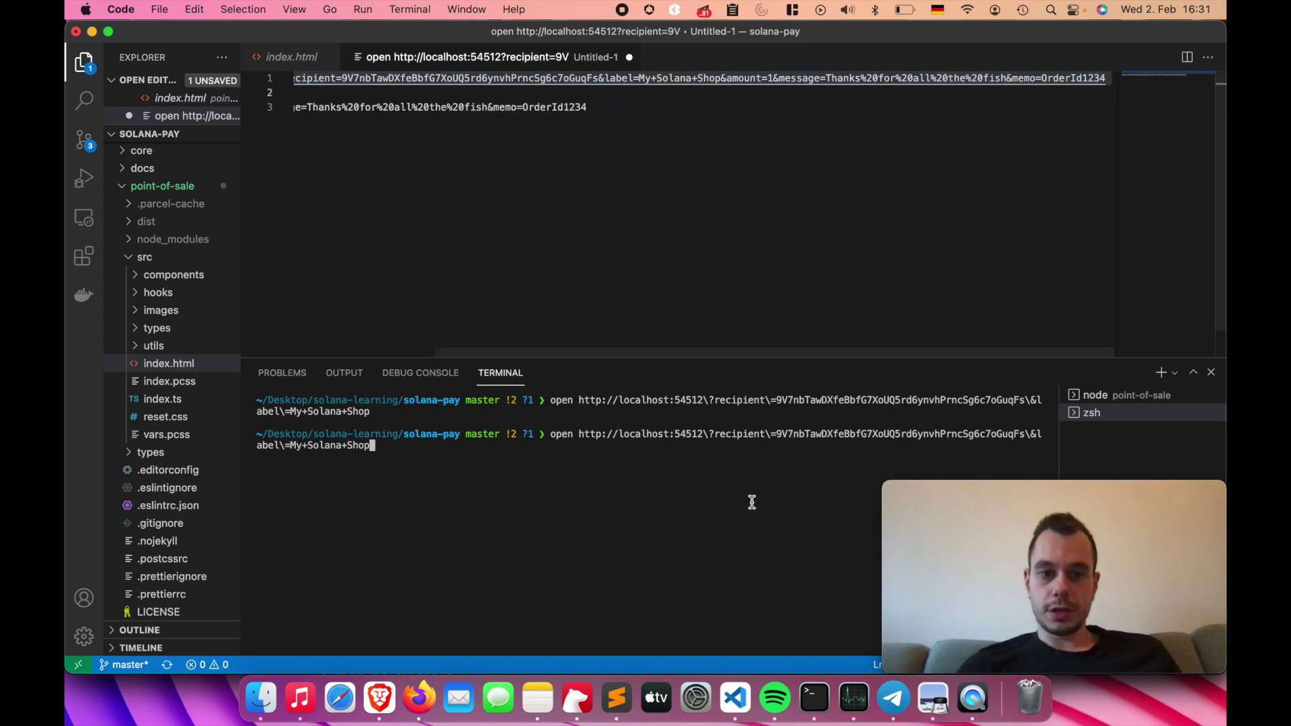
key("super+v")
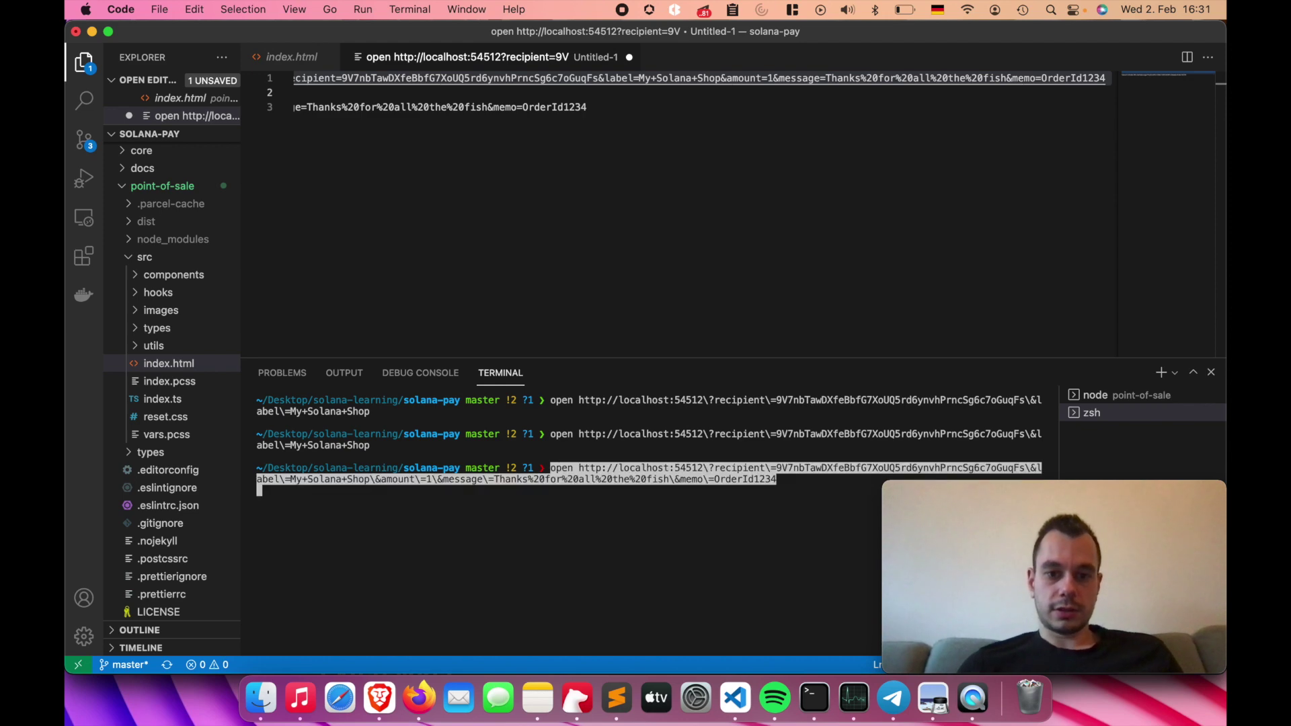
key("Return")
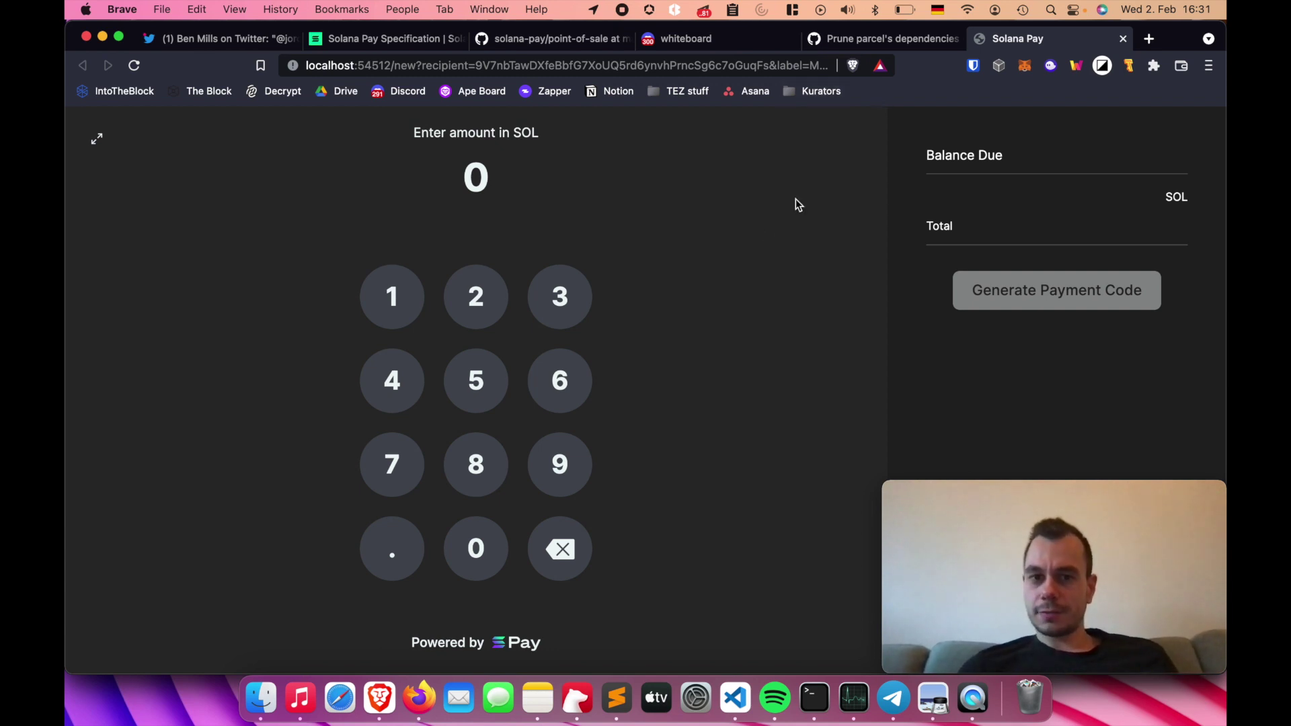
Step: Enter 0.1 SOL on the point-of-sale keypad and generate the payment QR code
left_click(397, 558)
left_click(394, 296)
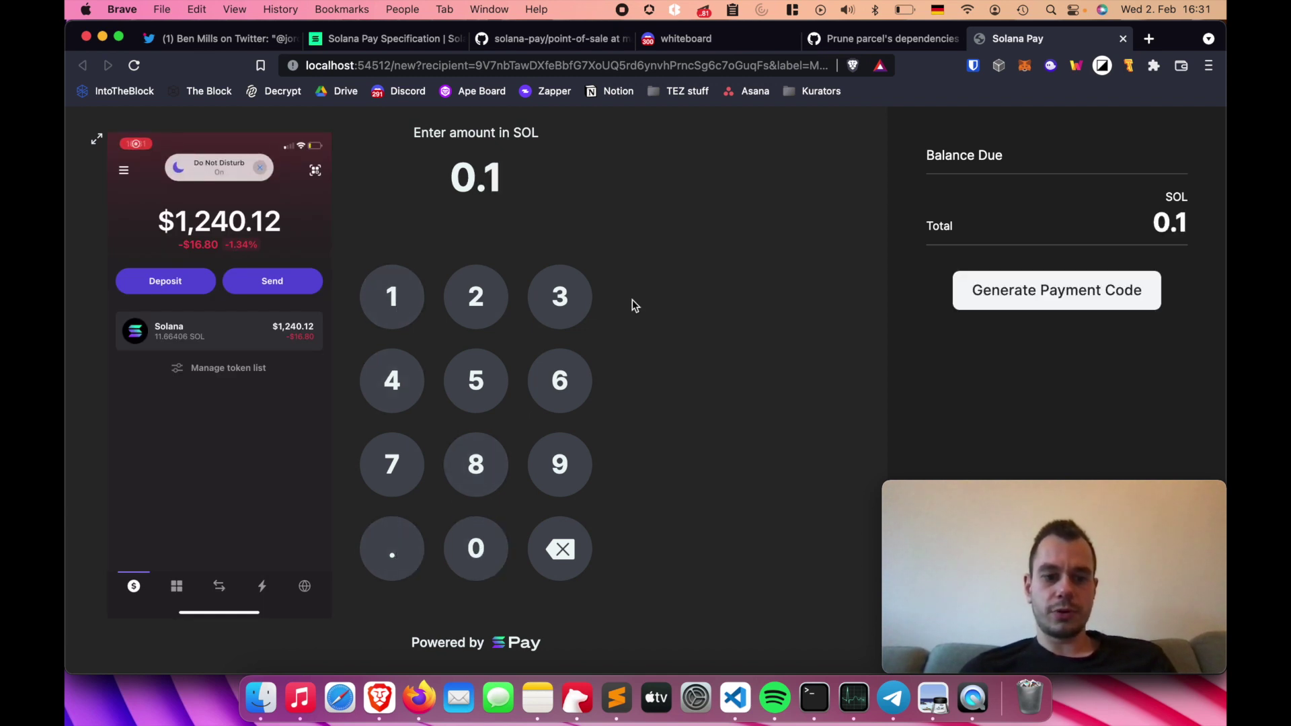
left_click(972, 290)
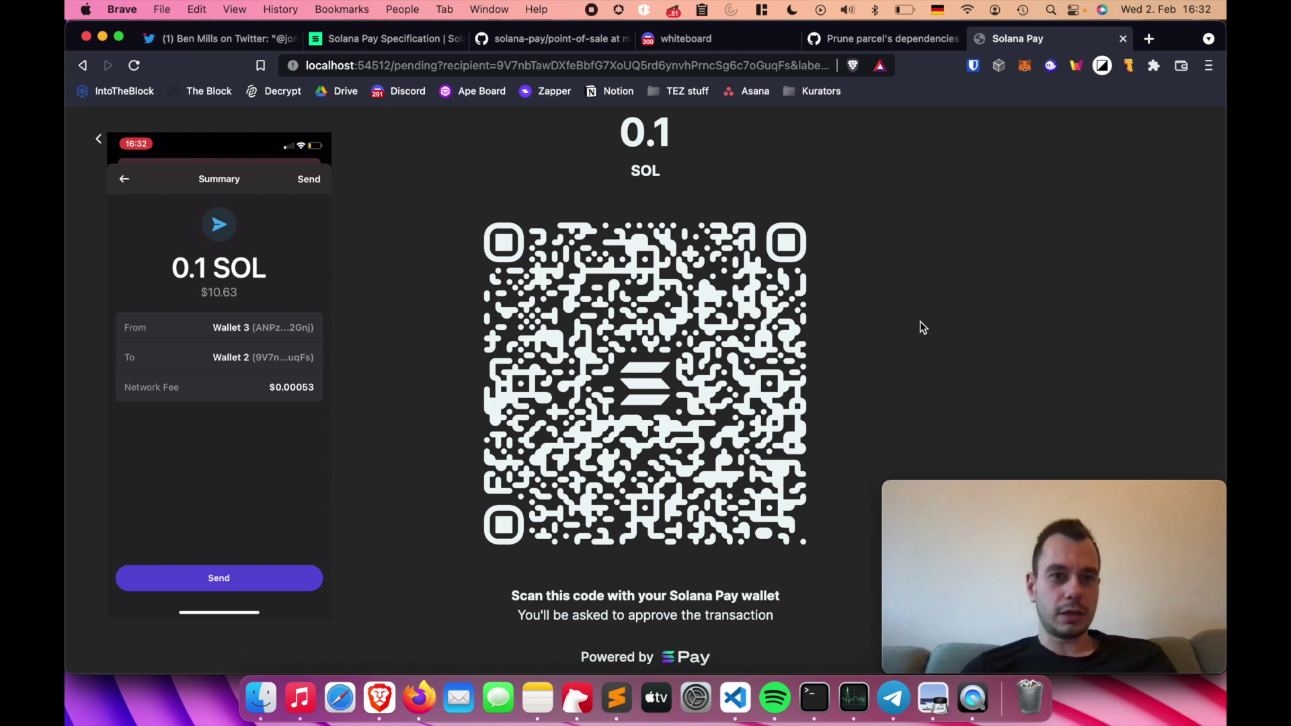
Step: Check the Phantom wallet's Dev 1 account for the payment, then return to the Solana Pay tab
left_click(1052, 65)
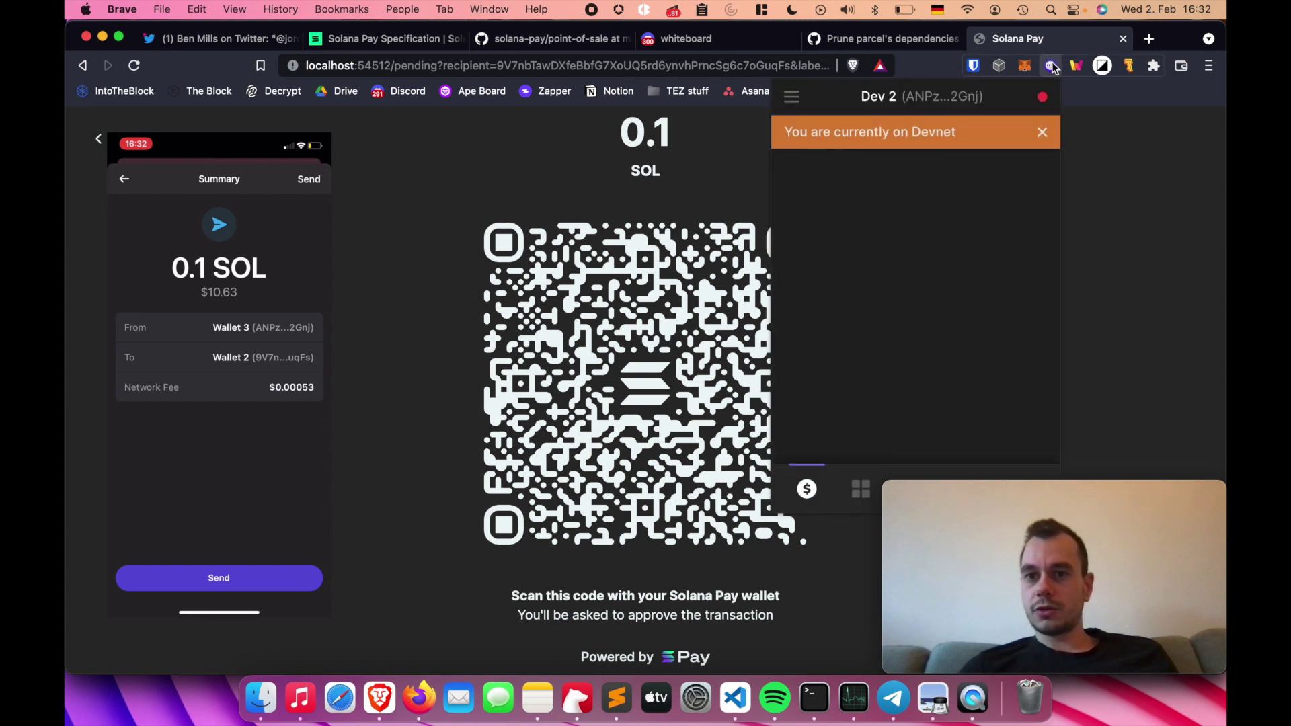
left_click(798, 103)
left_click(831, 195)
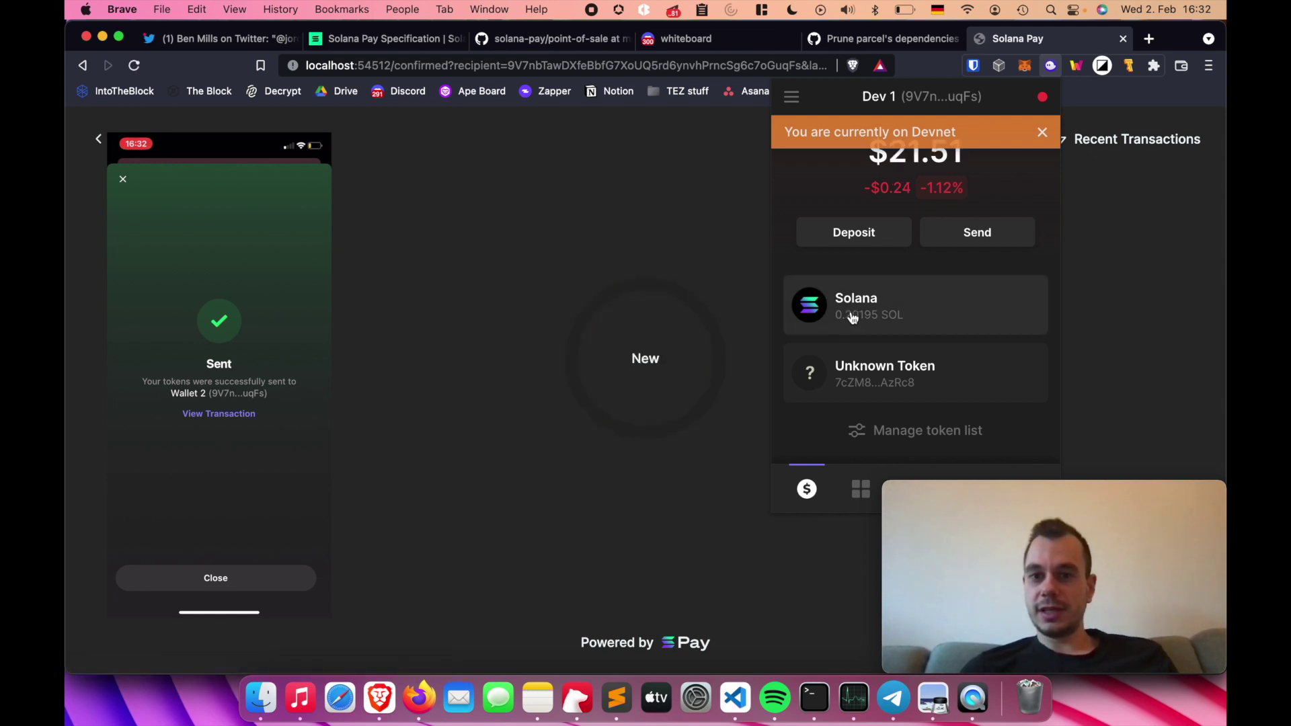
left_click(652, 358)
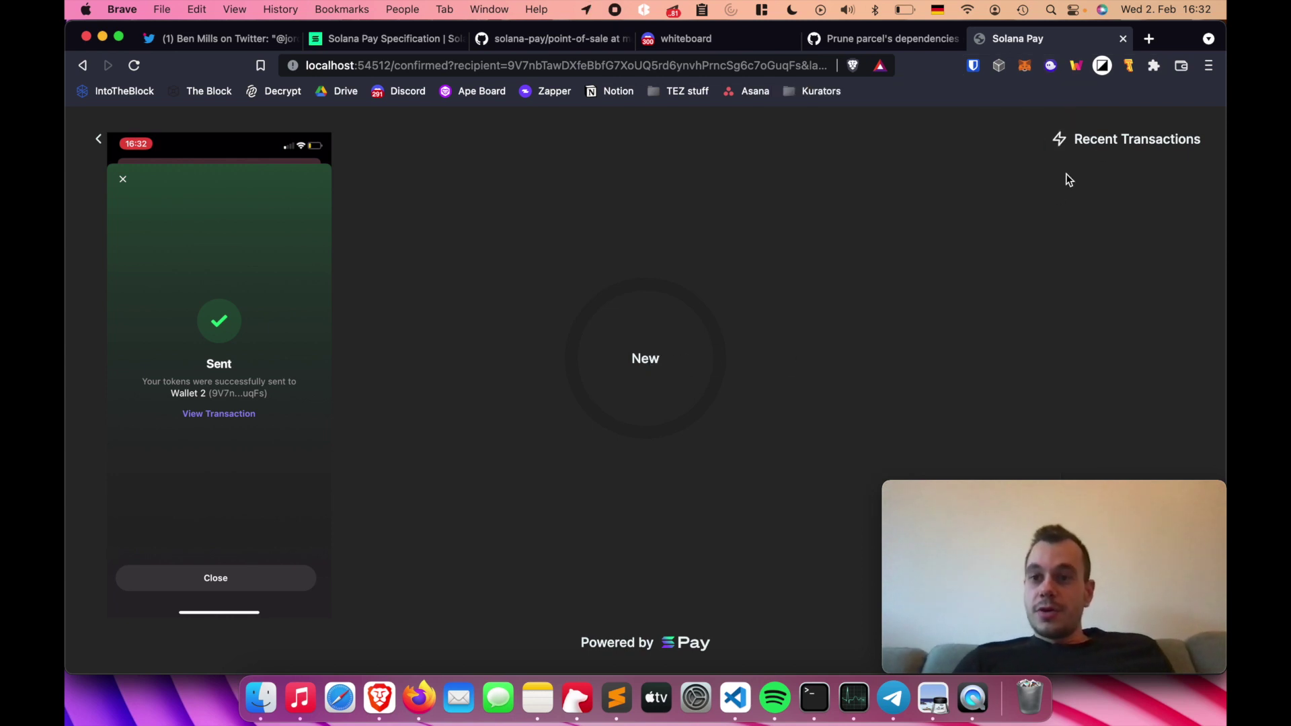
left_click(920, 42)
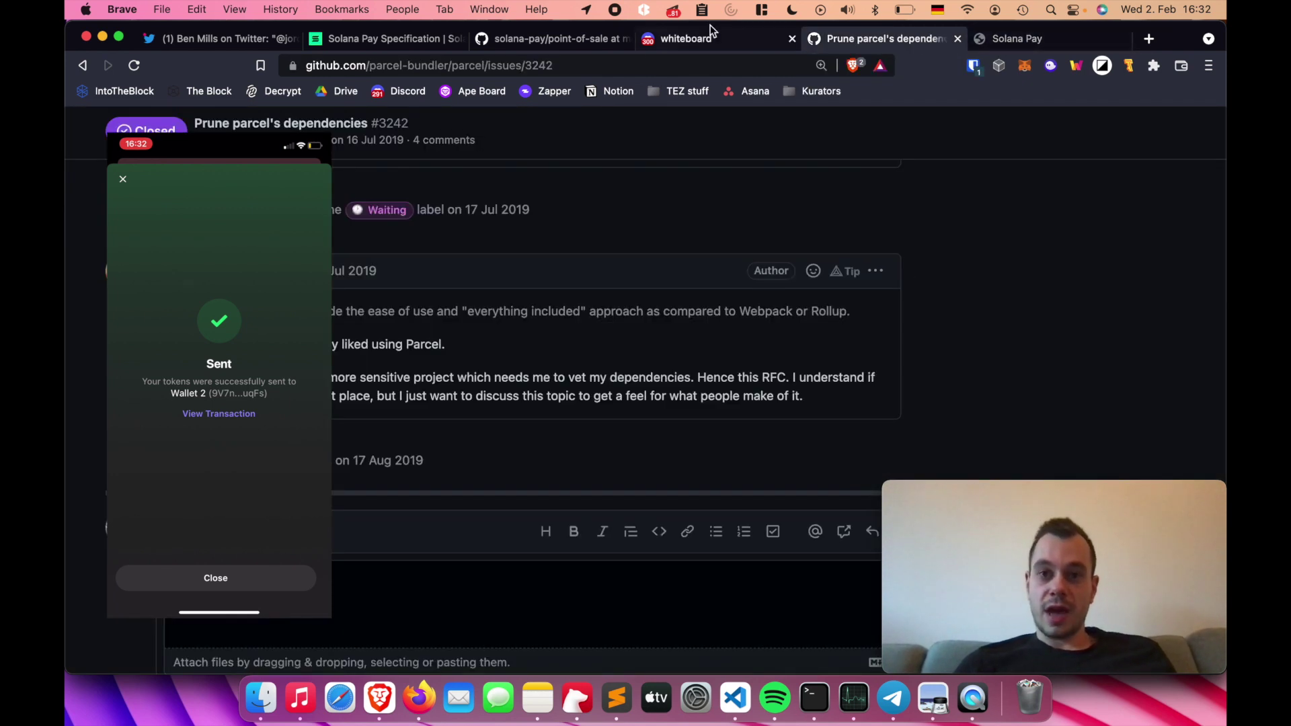
left_click(1047, 35)
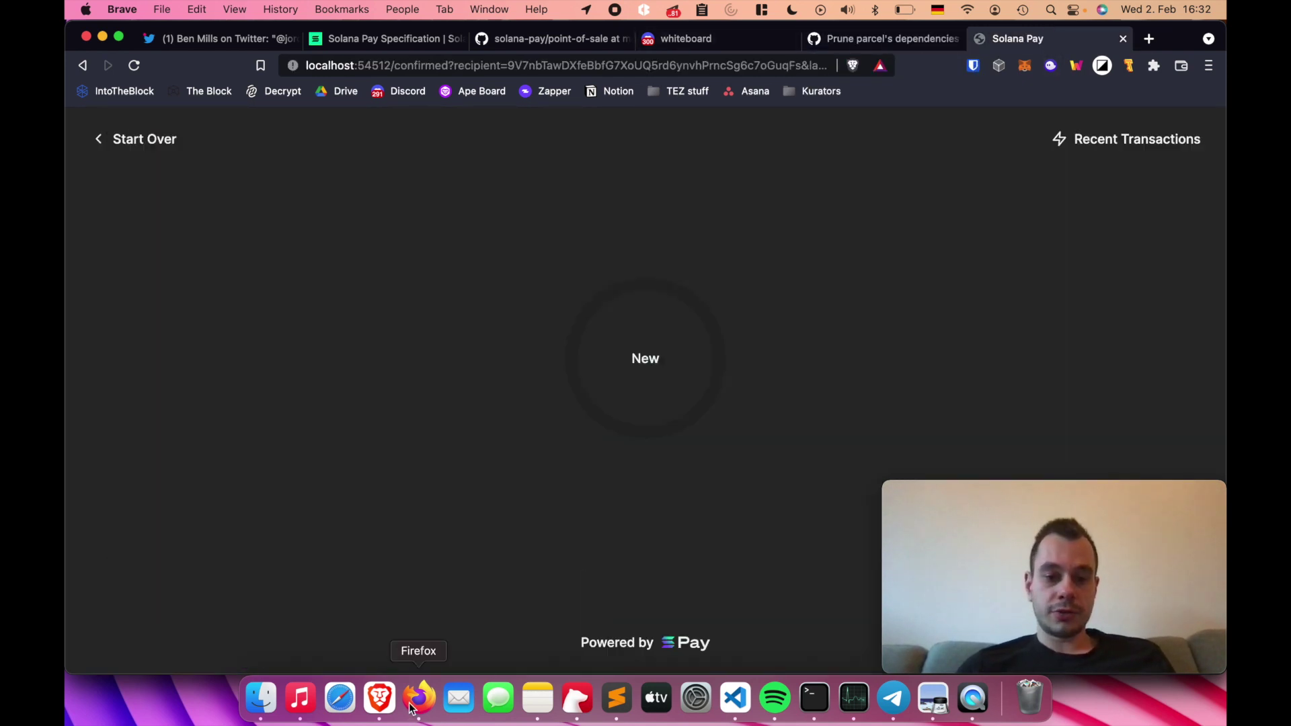
Step: Close the index.html tab, leaving only Untitled-1 with the open command
left_click(735, 699)
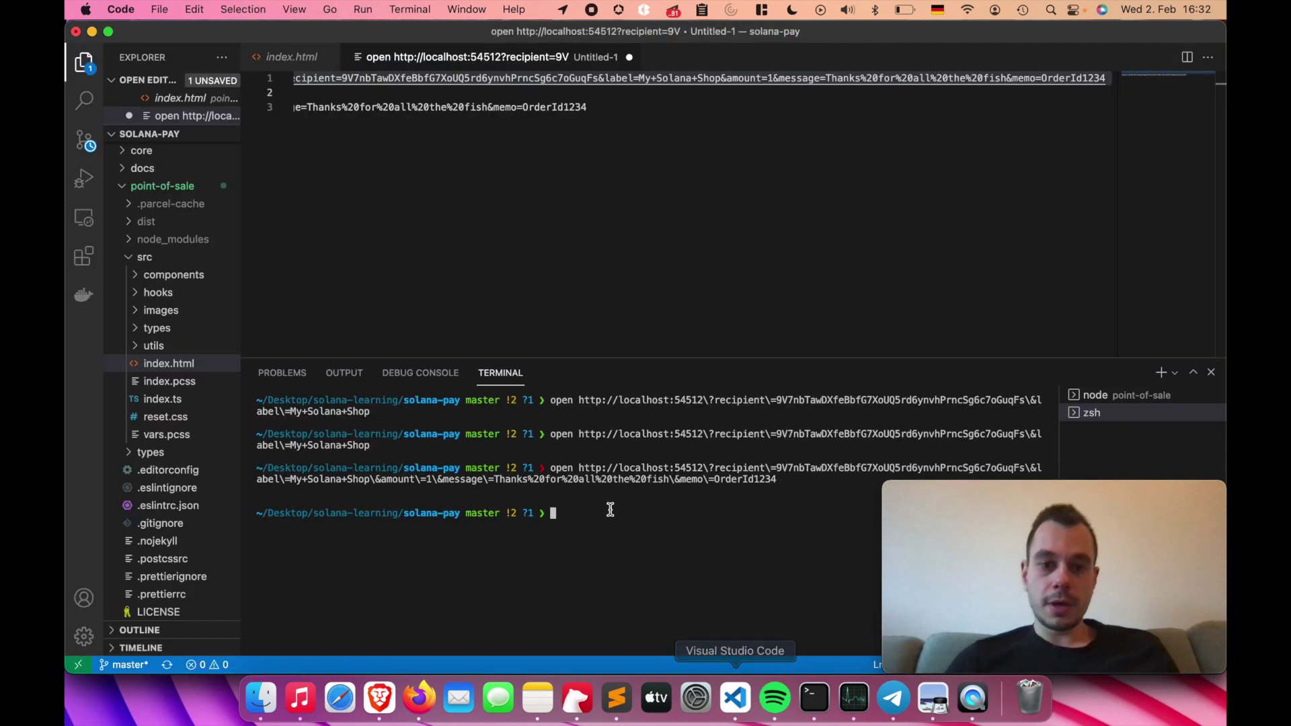
left_click(658, 234)
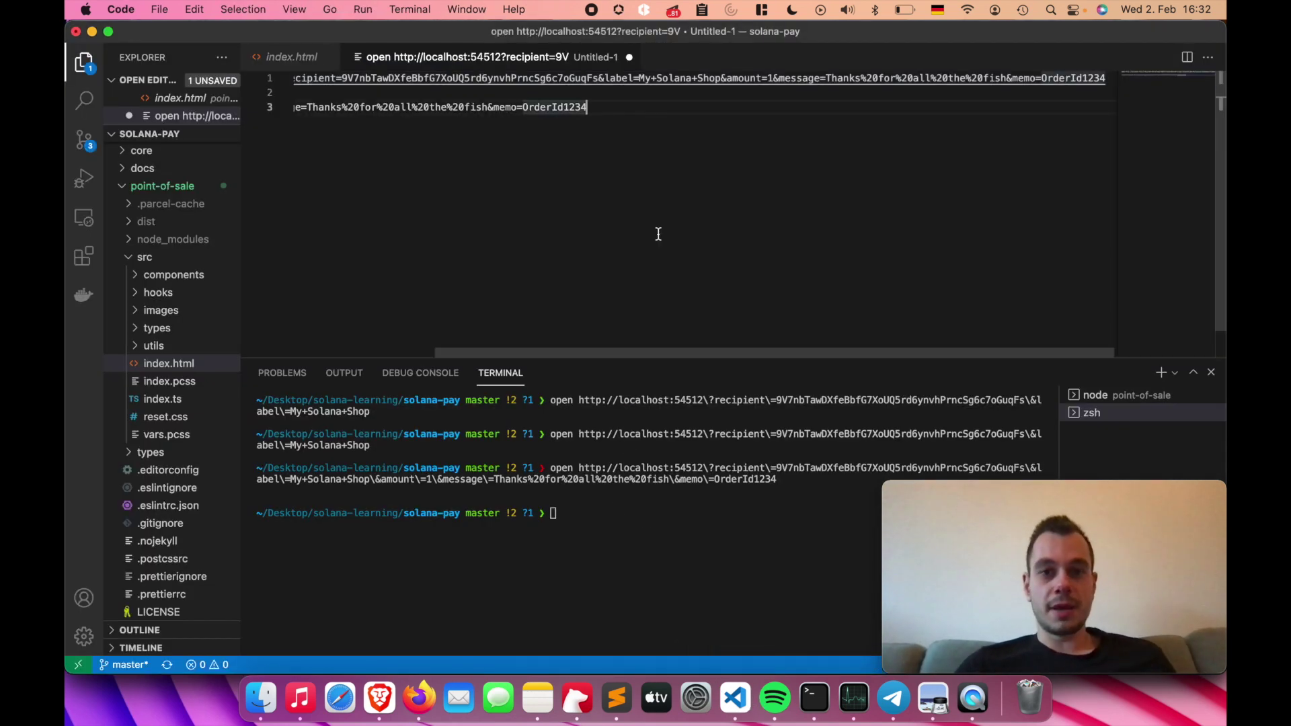
left_click(291, 58)
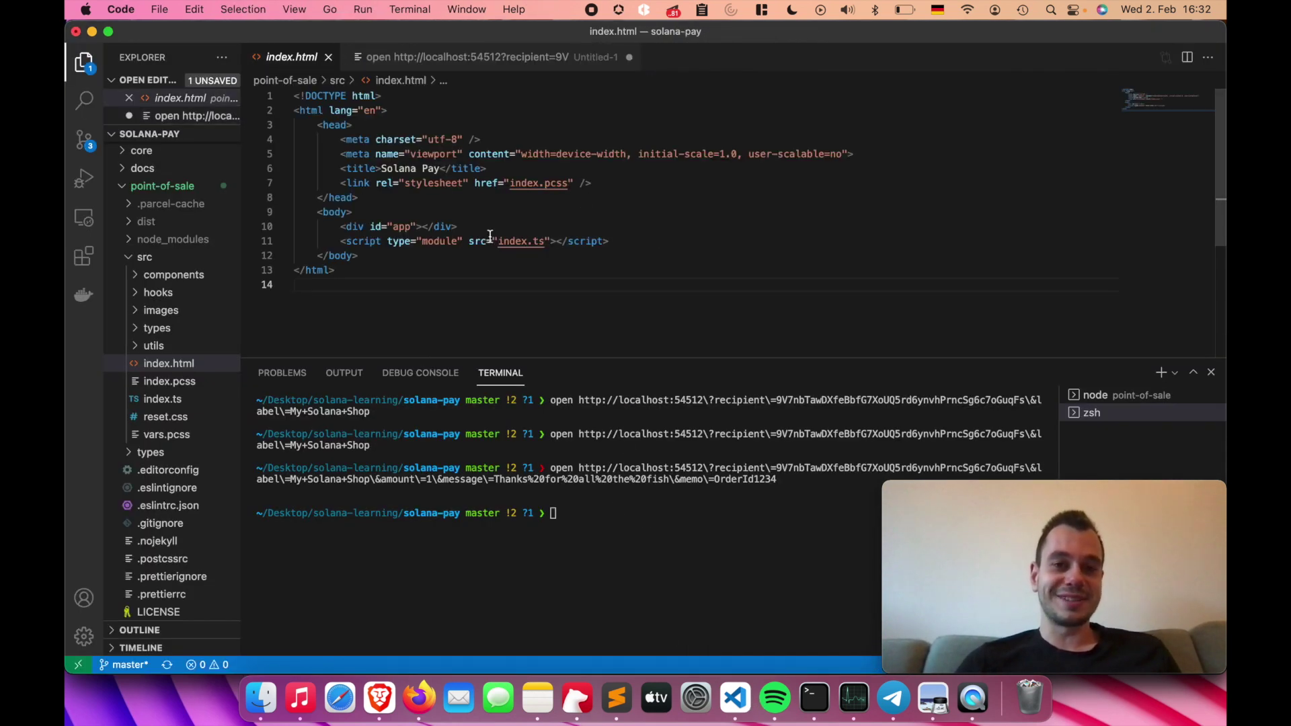
key("super+w")
left_click(773, 568)
left_click(616, 121)
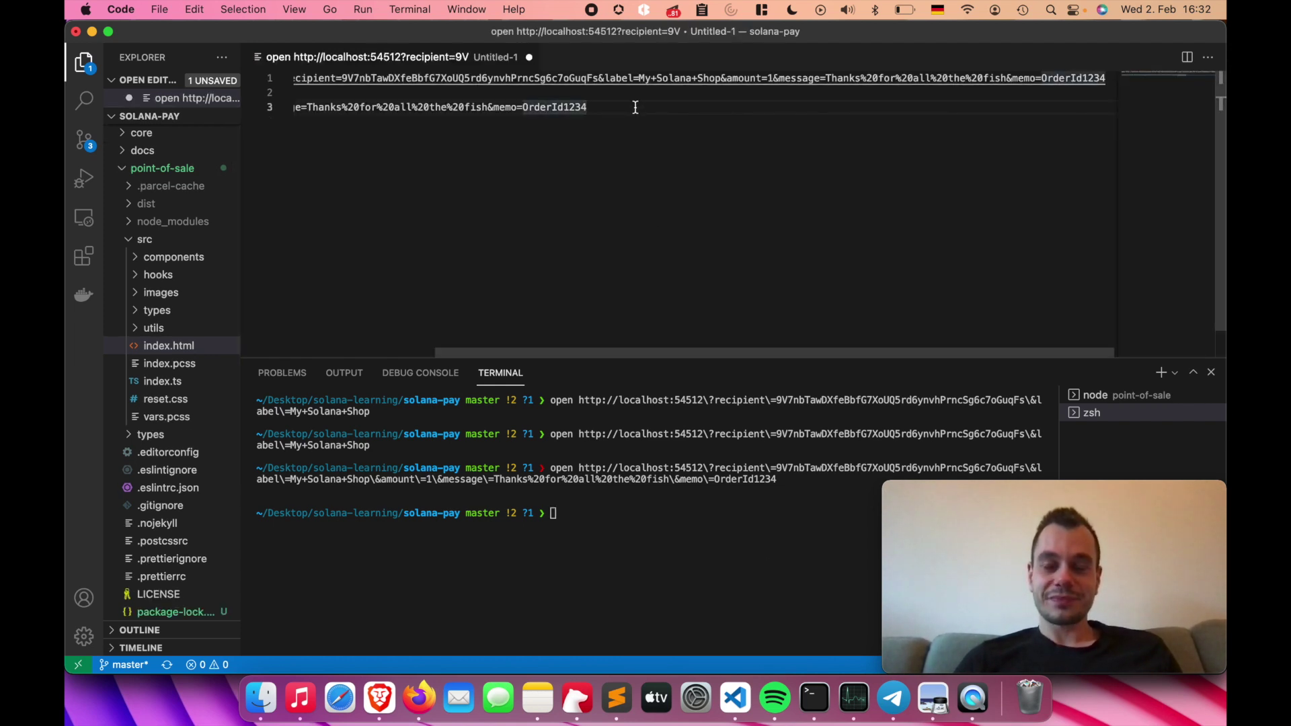